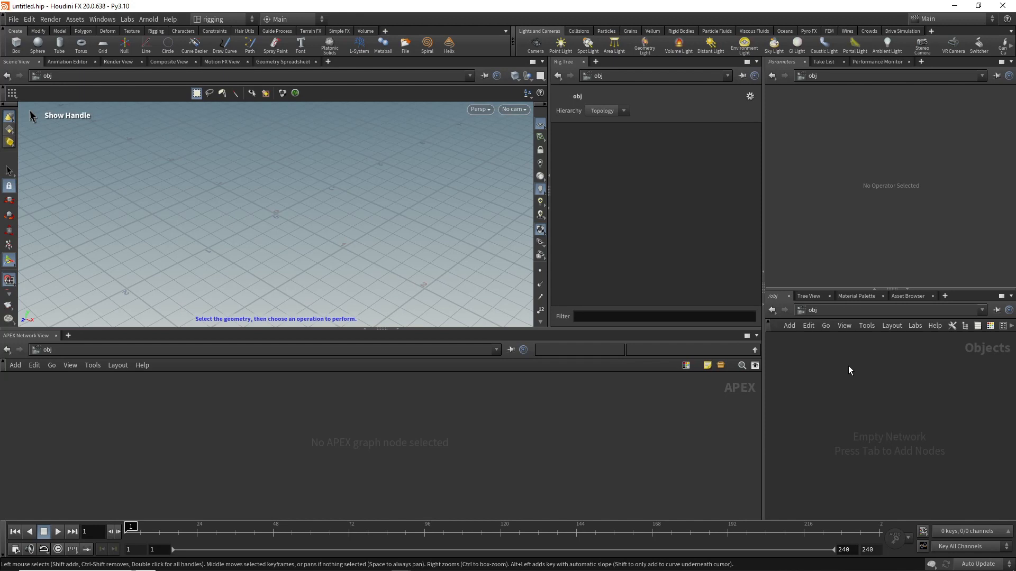
Step: Add a Geometry object to the empty scene network
{"action": "key", "text": "Tab"}
{"action": "type", "text": "ge"}
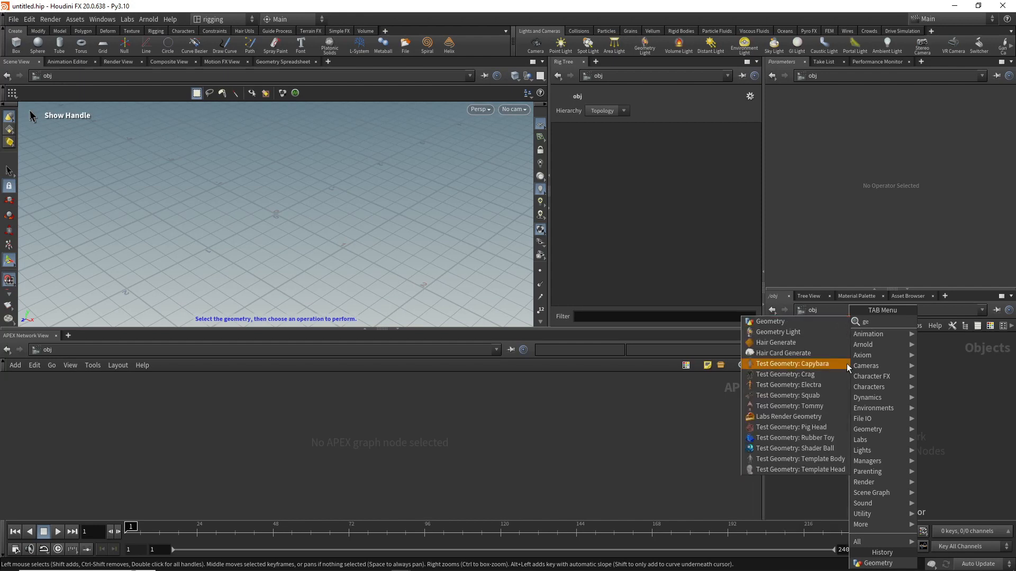
{"action": "left_click", "coordinate": [794, 321]}
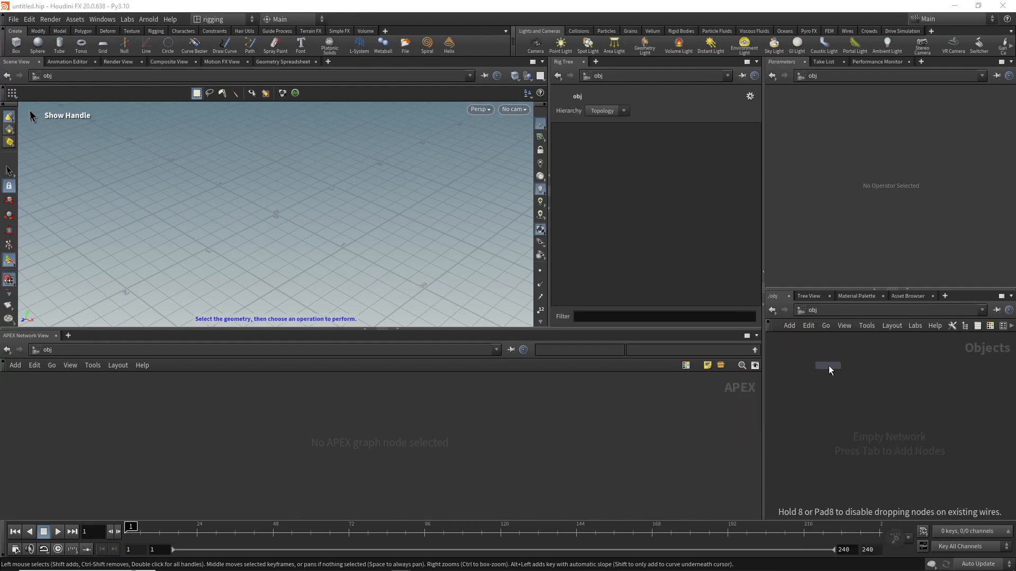
{"action": "left_click", "coordinate": [829, 367]}
Step: Add a Skeleton node inside the geometry object
{"action": "key", "text": "Tab"}
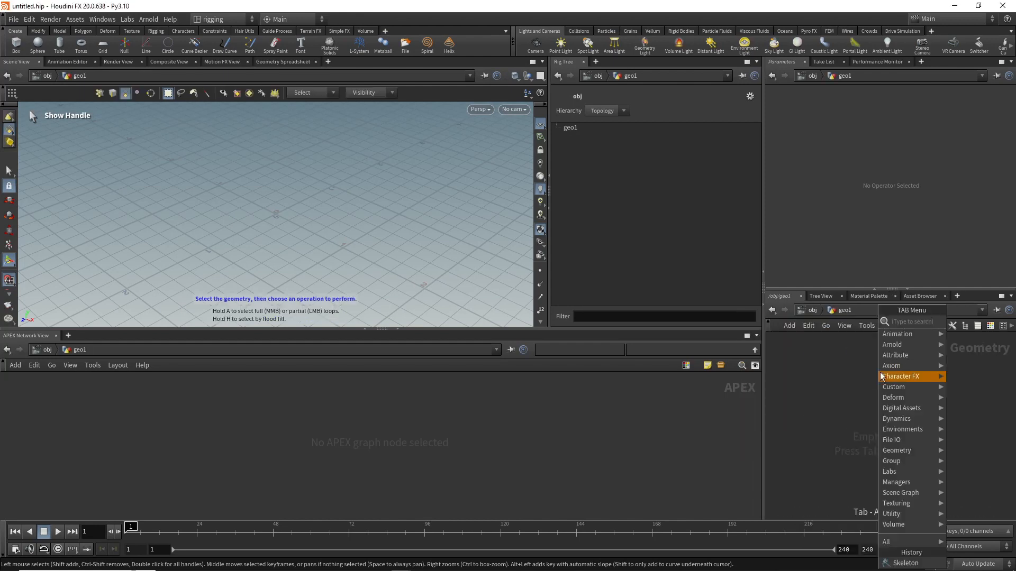
{"action": "type", "text": "skel"}
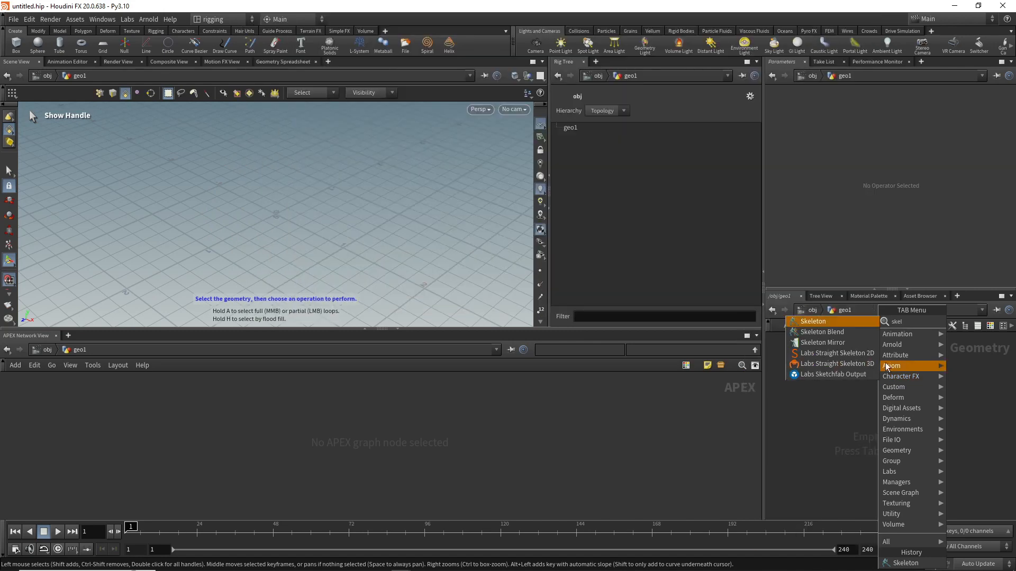
{"action": "left_click", "coordinate": [840, 324]}
{"action": "left_click", "coordinate": [847, 372]}
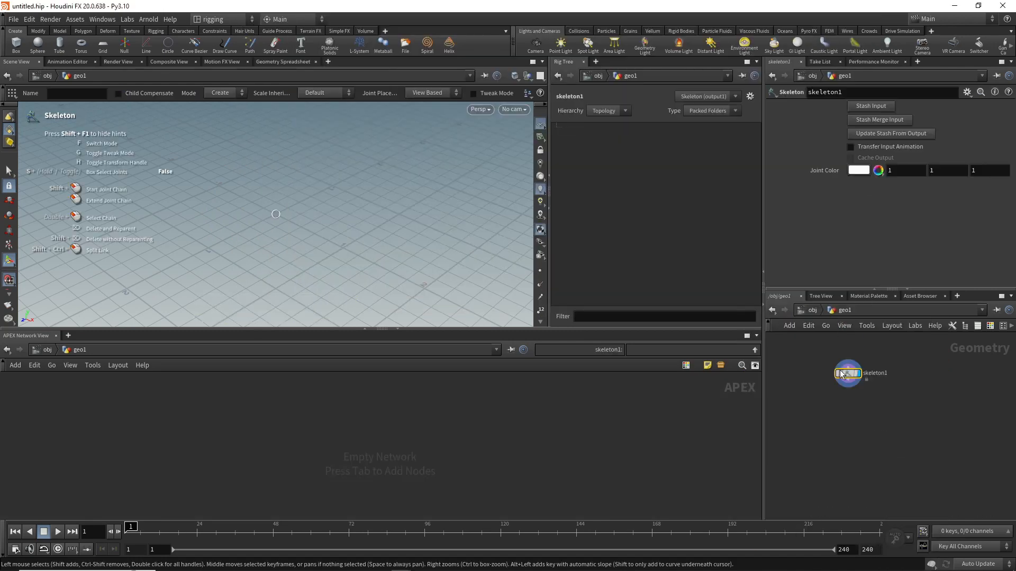
Step: Draw a bent chain of three joints across the ground grid and finish drawing
{"action": "left_click", "coordinate": [216, 184]}
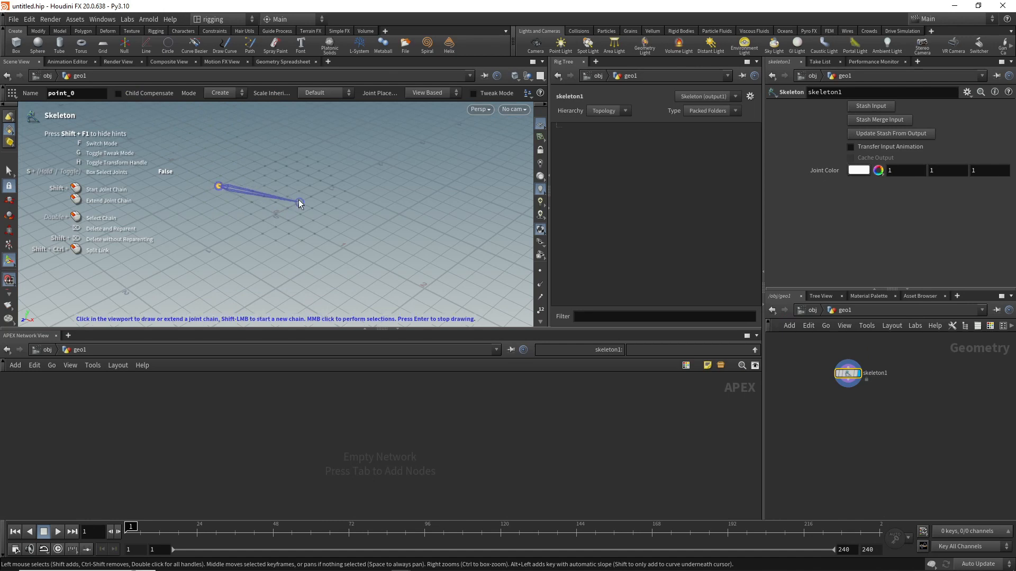
{"action": "left_click", "coordinate": [300, 202]}
{"action": "left_click", "coordinate": [343, 248]}
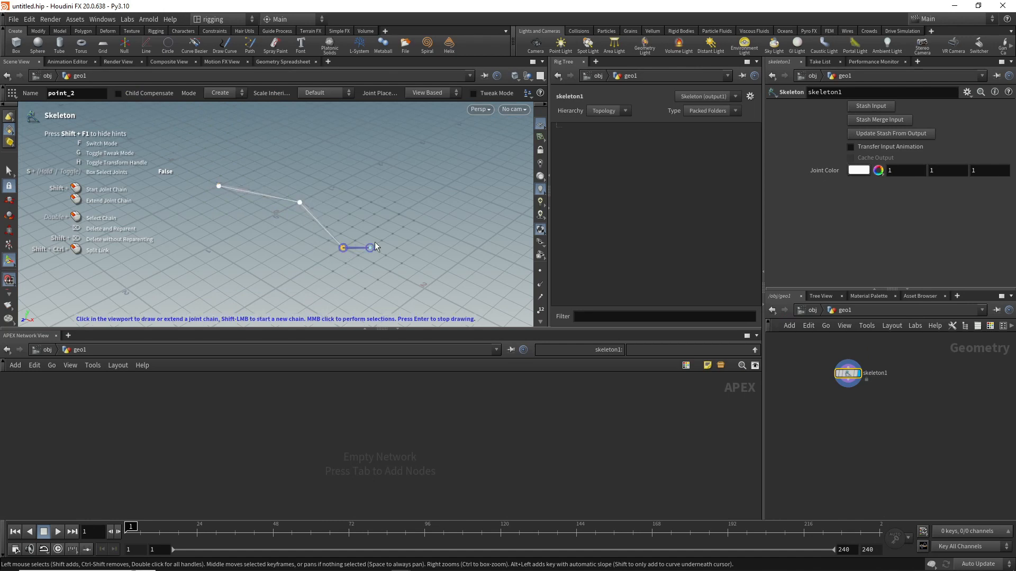
{"action": "key", "text": "Escape"}
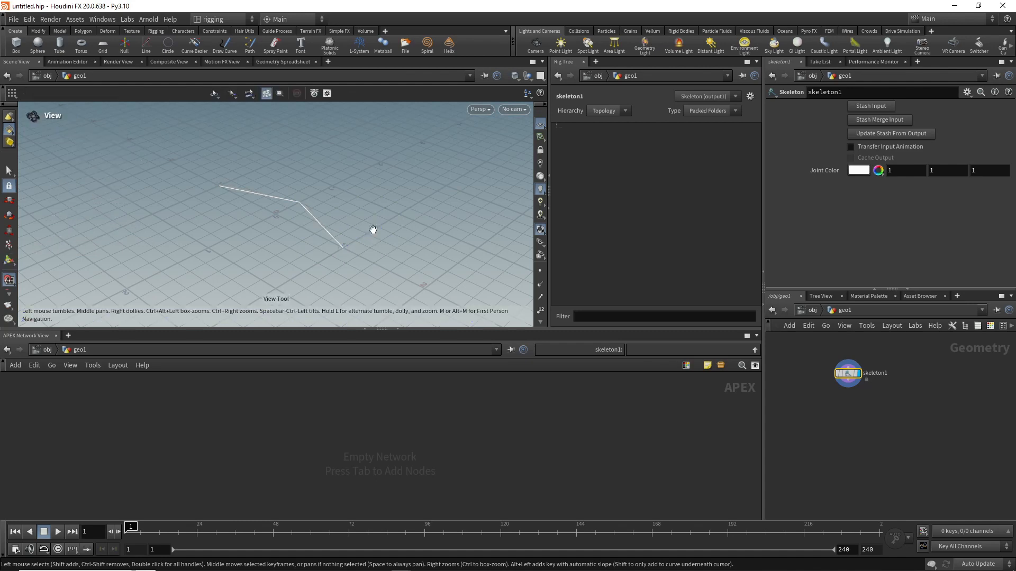
Step: Reset the rig tree view and expand the first skeleton's joint hierarchy
{"action": "left_click", "coordinate": [751, 96]}
{"action": "left_click", "coordinate": [751, 117]}
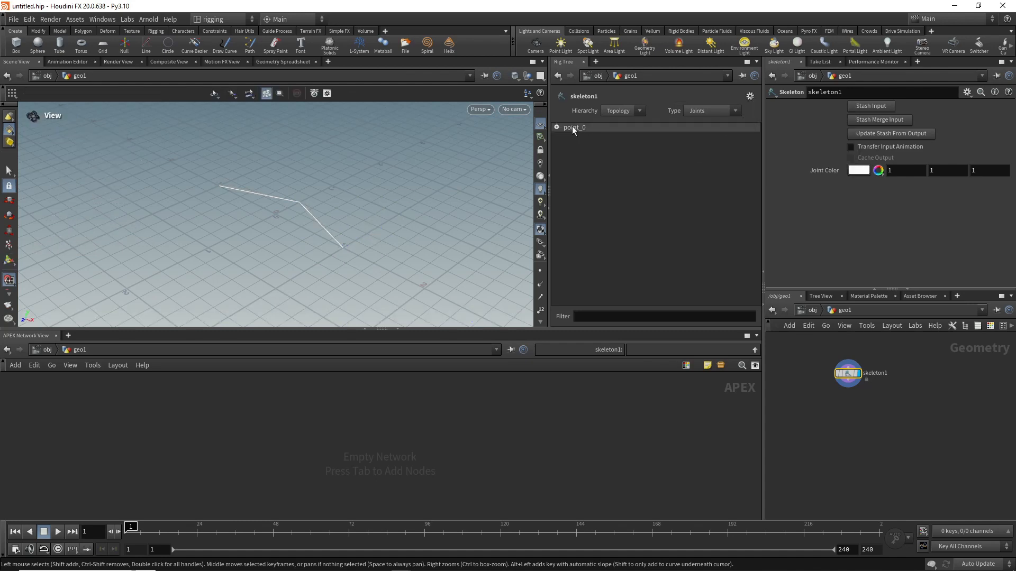
{"action": "left_click", "coordinate": [556, 127]}
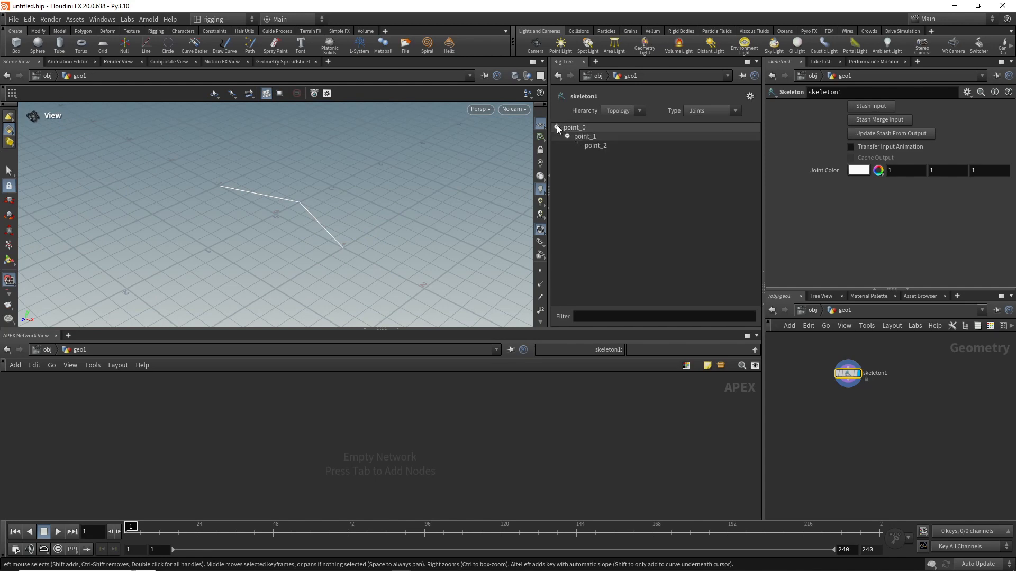
Step: Rename the first joint of the chain joint_0 in the rig tree
{"action": "double_click", "coordinate": [584, 128]}
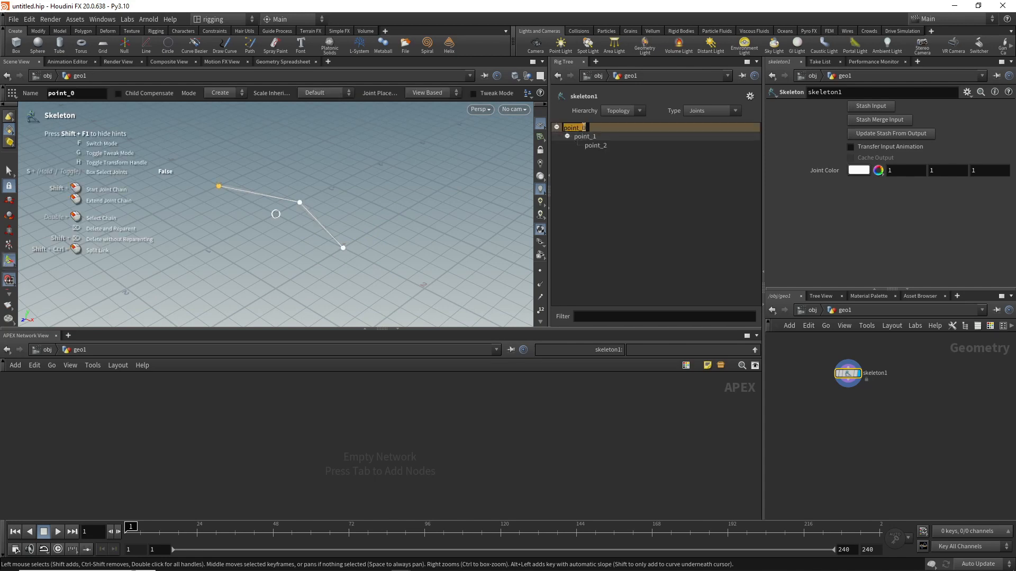
{"action": "left_click_drag", "start_coordinate": [580, 127], "coordinate": [561, 127]}
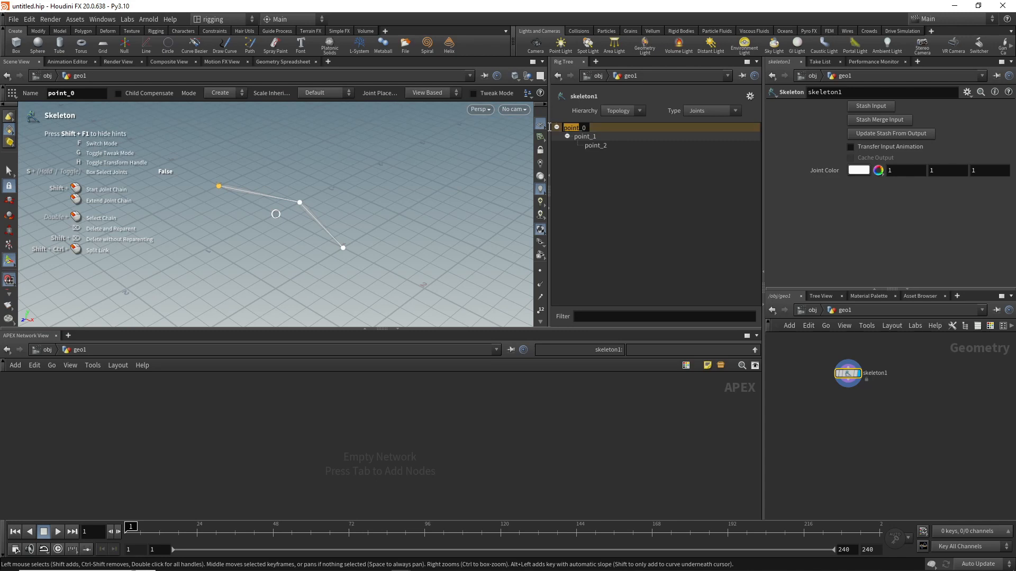
{"action": "left_click", "coordinate": [566, 128]}
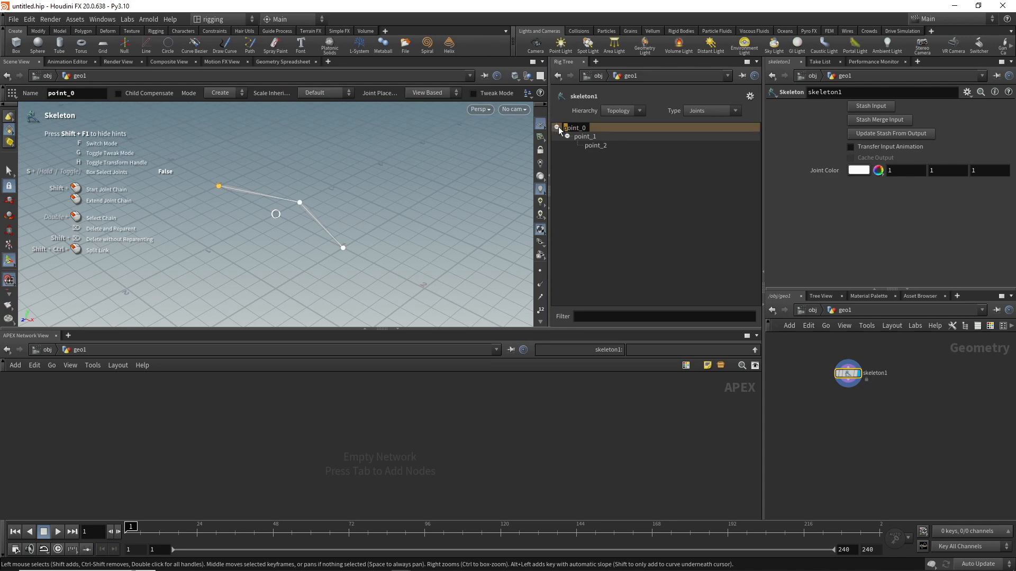
{"action": "type", "text": "j"}
{"action": "key", "text": "Delete"}
{"action": "key", "text": "Return"}
Step: Rename the middle joint joint_1 and the end joint joint_2 in the rig tree
{"action": "left_click", "coordinate": [580, 139]}
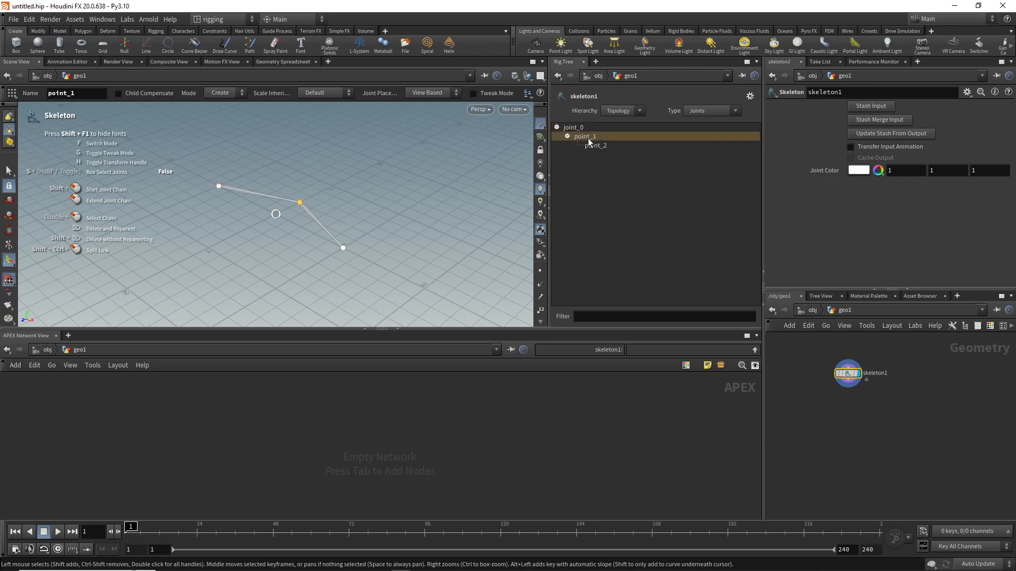
{"action": "double_click", "coordinate": [580, 139]}
{"action": "left_click_drag", "start_coordinate": [579, 137], "coordinate": [565, 137]}
{"action": "type", "text": "j"}
{"action": "key", "text": "Return"}
{"action": "left_click", "coordinate": [596, 146]}
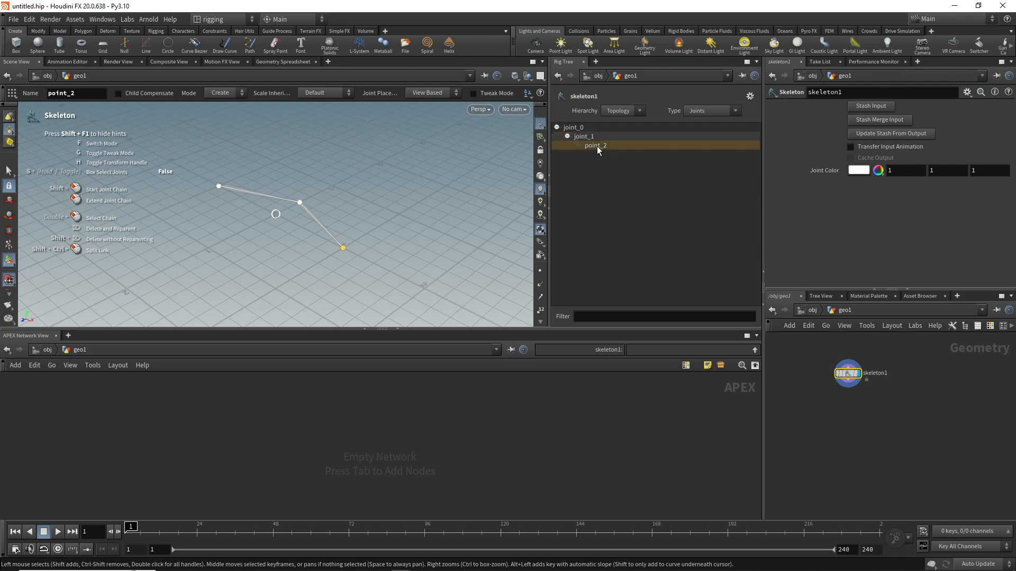
{"action": "left_click_drag", "start_coordinate": [588, 146], "coordinate": [573, 143]}
{"action": "type", "text": "j"}
{"action": "left_click", "coordinate": [608, 173]}
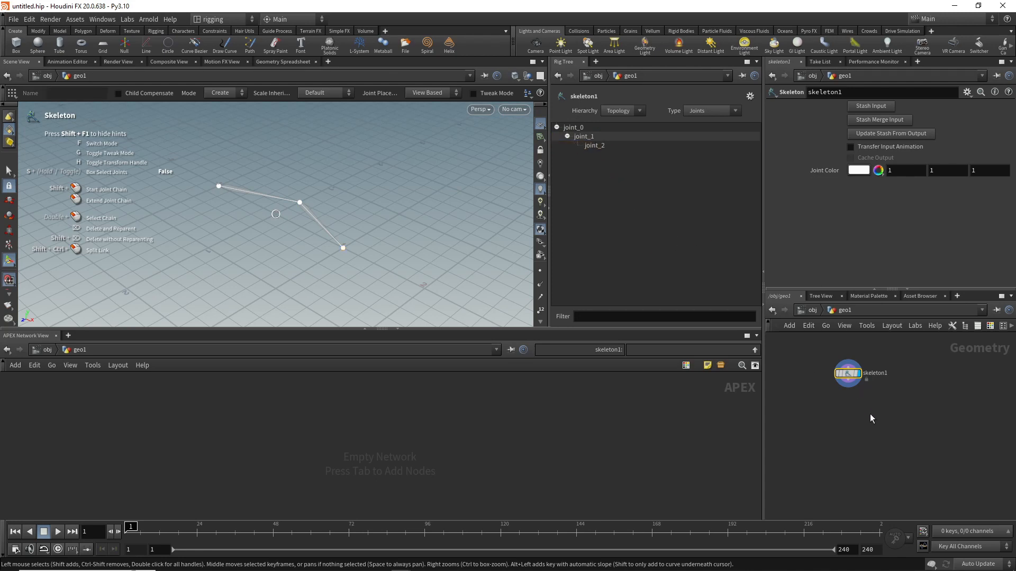
Step: Add a second, unconnected Skeleton node beside the first and display it
{"action": "key", "text": "Tab"}
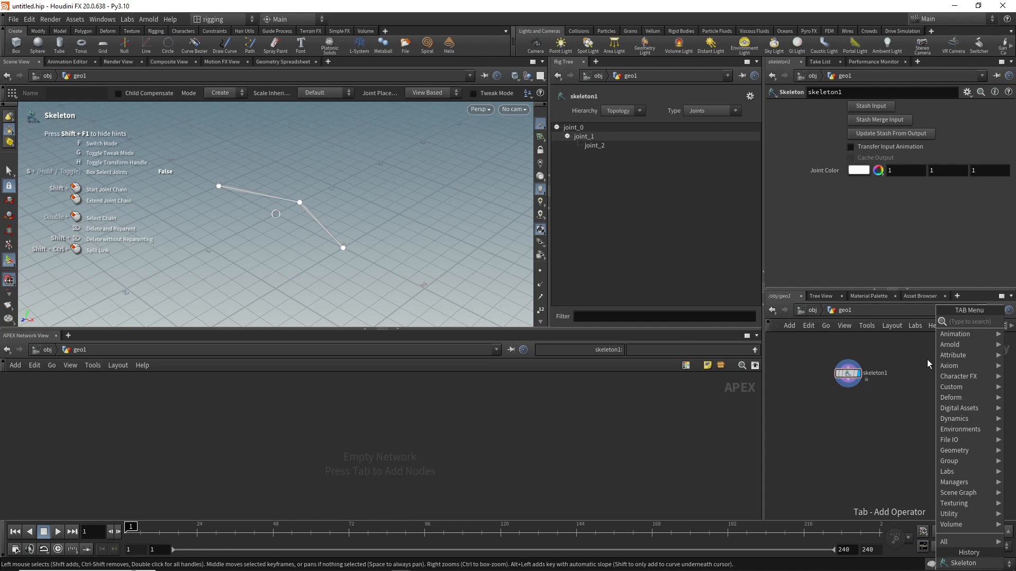
{"action": "type", "text": "ske"}
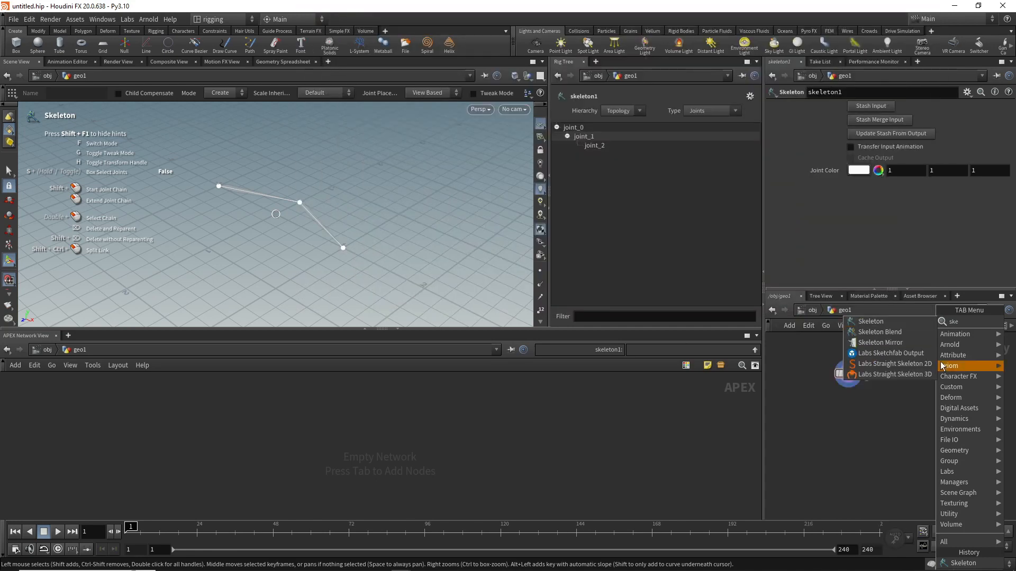
{"action": "left_click", "coordinate": [887, 322]}
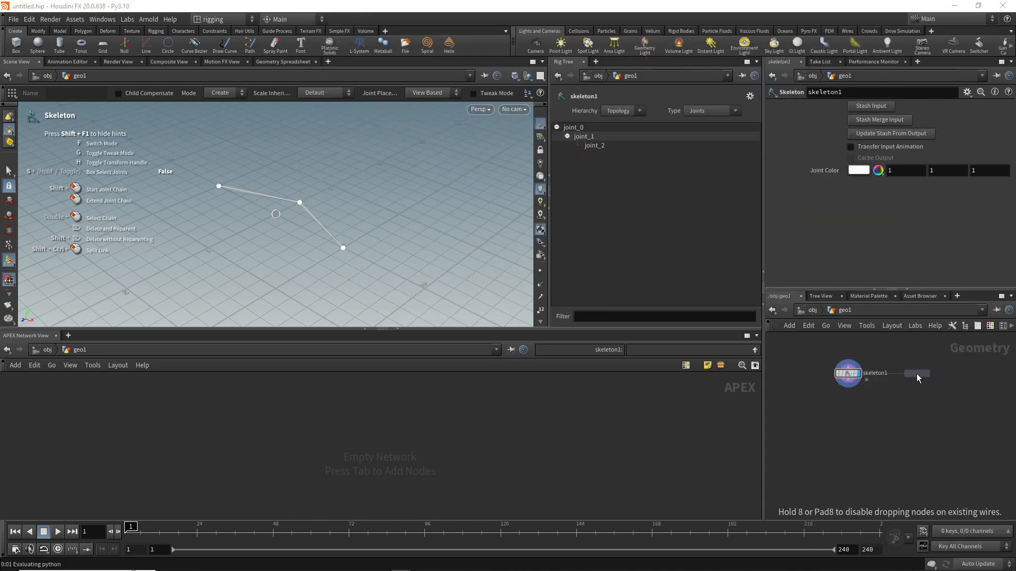
{"action": "left_click", "coordinate": [915, 376]}
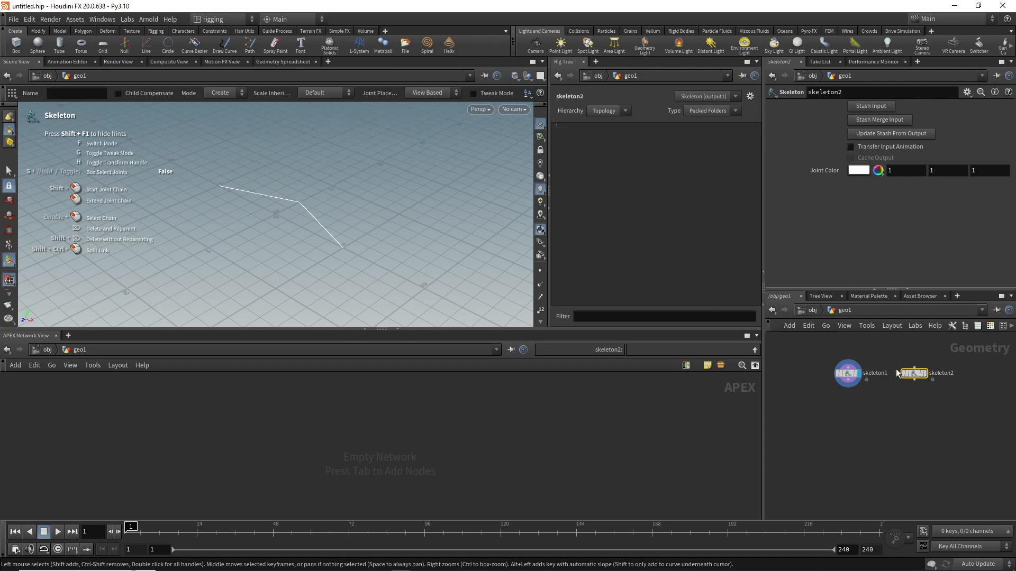
{"action": "left_click", "coordinate": [927, 374]}
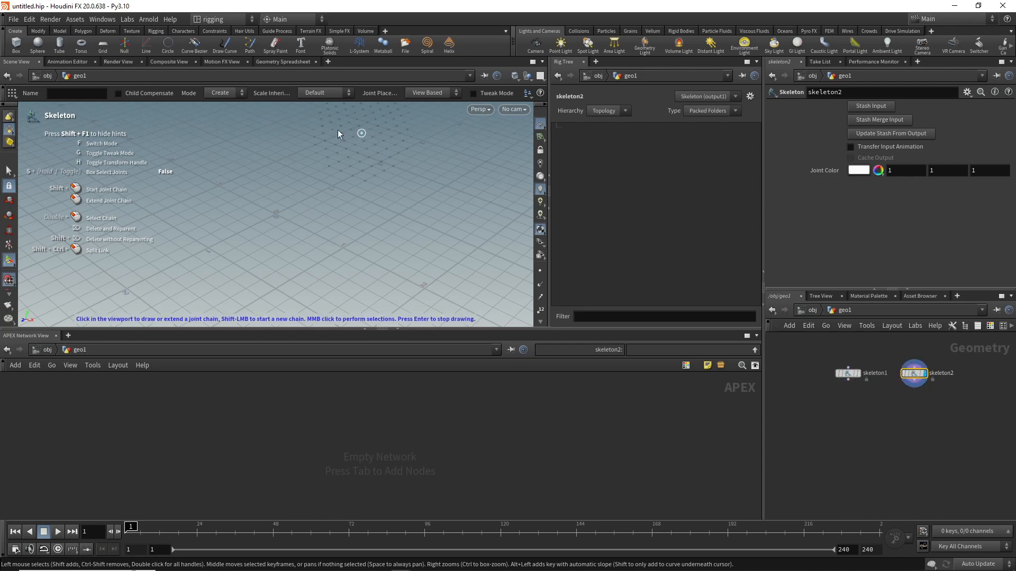
Step: Draw a short two-joint chain starting where the first skeleton's chain begins
{"action": "left_click", "coordinate": [218, 187]}
{"action": "left_click", "coordinate": [255, 172]}
{"action": "key", "text": "Escape"}
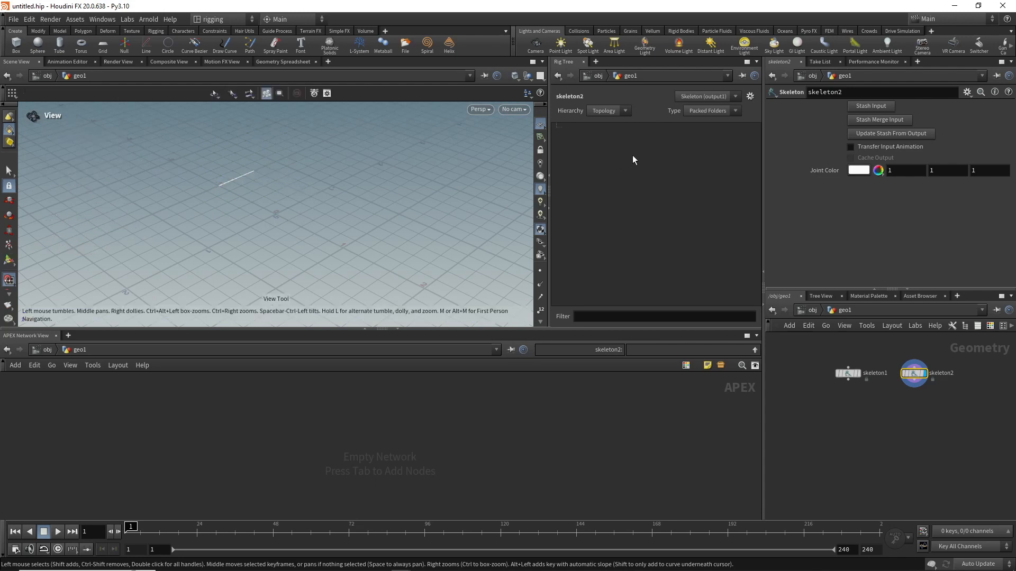
Step: Reset the rig tree view and rename the second skeleton's parent joint root
{"action": "left_click", "coordinate": [751, 96]}
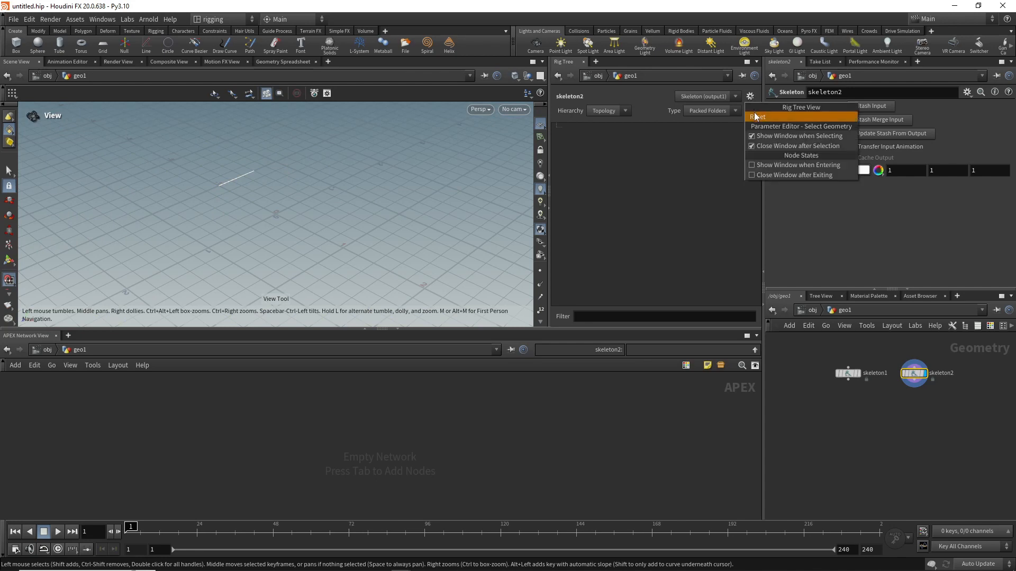
{"action": "left_click", "coordinate": [754, 112]}
{"action": "double_click", "coordinate": [571, 128]}
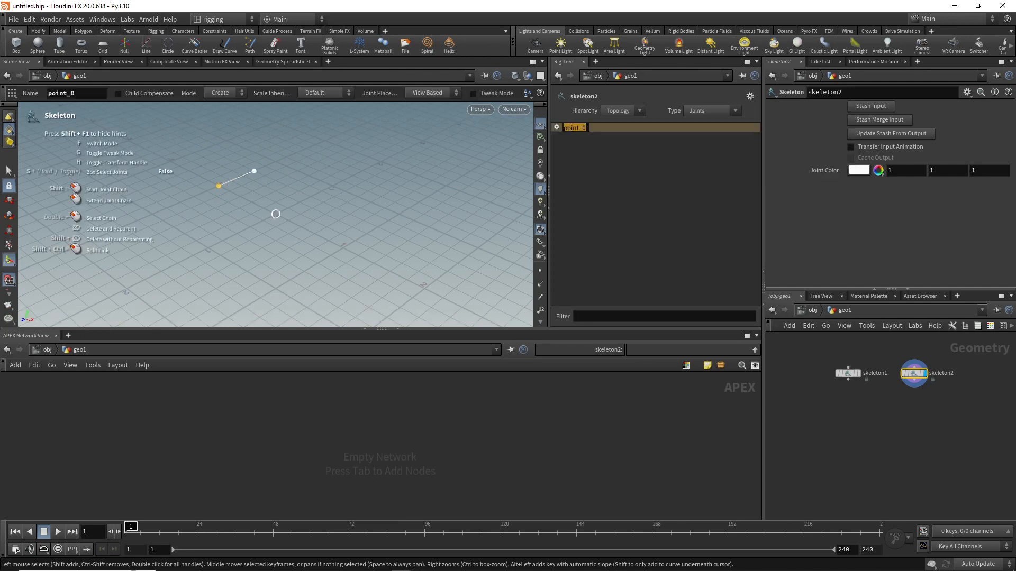
{"action": "type", "text": "root"}
{"action": "key", "text": "Return"}
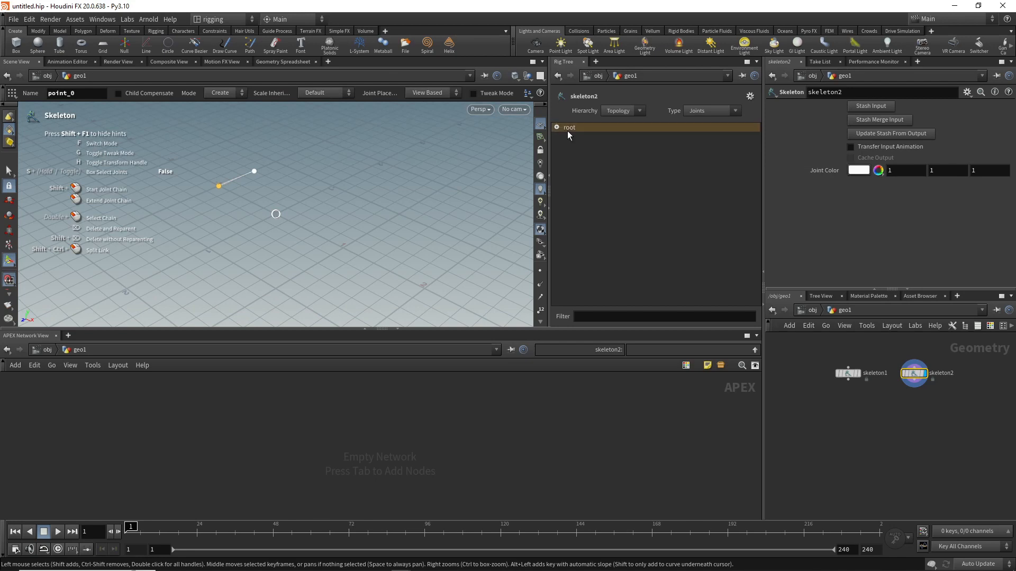
Step: Expand root and rename its child joint ikfk_blend
{"action": "left_click", "coordinate": [556, 128]}
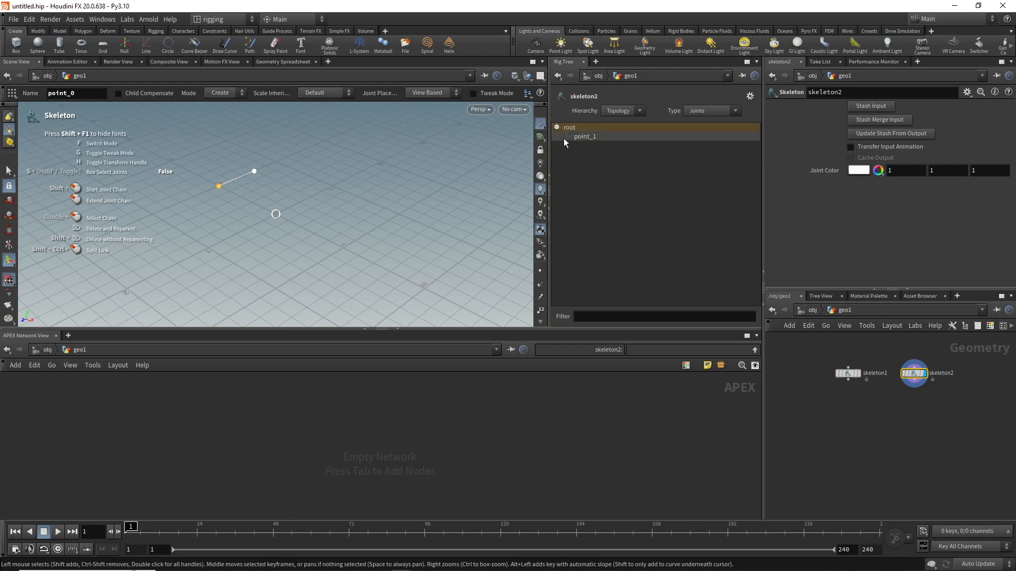
{"action": "double_click", "coordinate": [585, 137]}
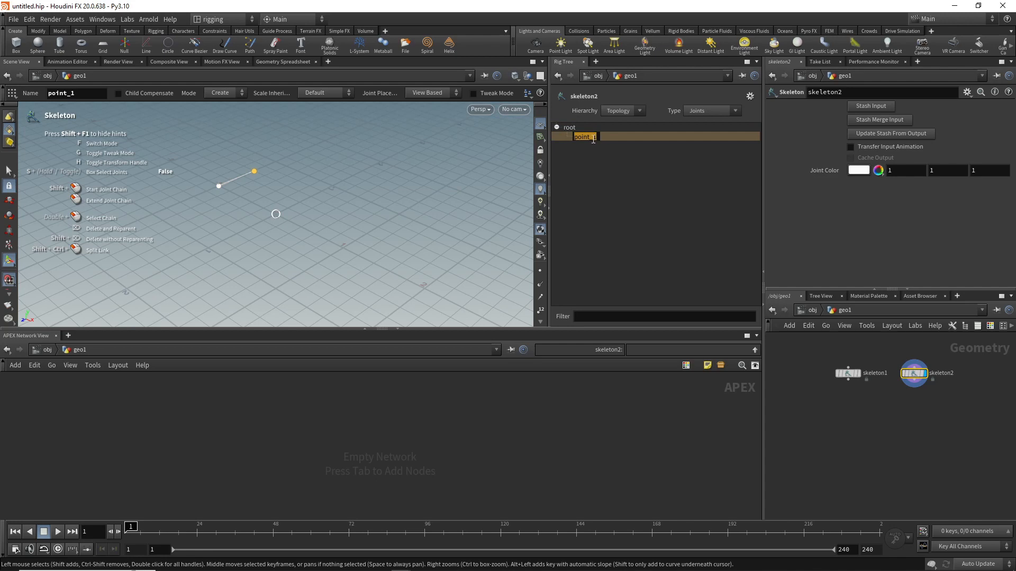
{"action": "key", "text": "BackSpace"}
{"action": "type", "text": "ikfk_blend"}
Step: Add a Rig Attribute Wrangle node and connect skeleton1's output to its first input
{"action": "key", "text": "Tab"}
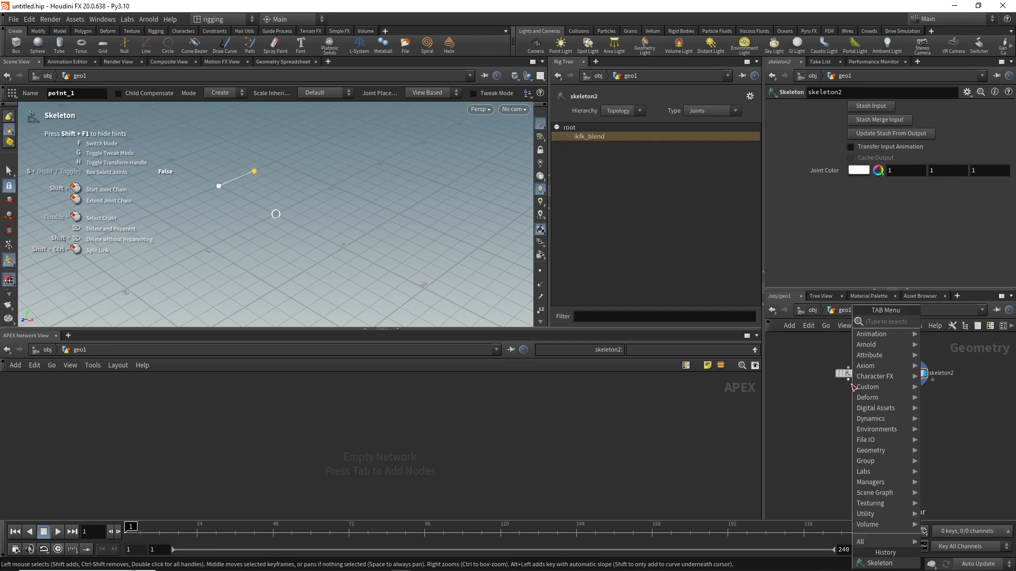
{"action": "type", "text": "rig"}
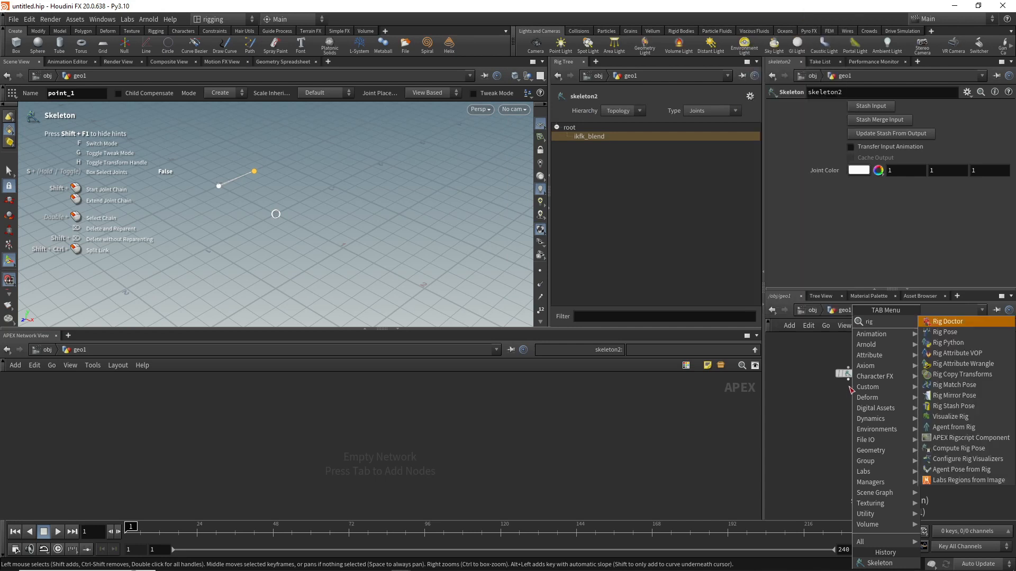
{"action": "left_click", "coordinate": [958, 365]}
{"action": "left_click", "coordinate": [794, 394]}
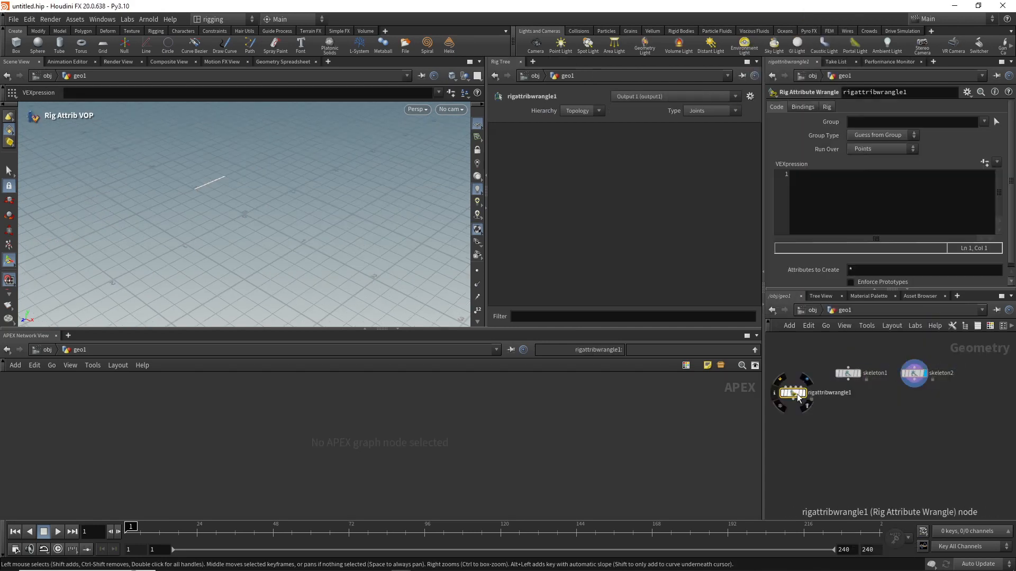
{"action": "left_click_drag", "start_coordinate": [848, 380], "coordinate": [877, 386]}
{"action": "left_click", "coordinate": [833, 201]}
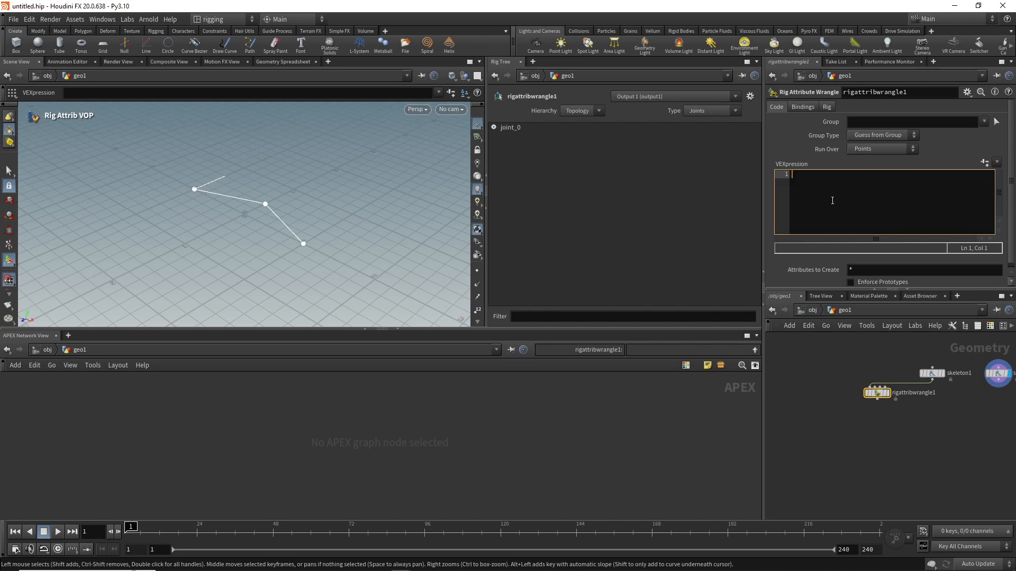
{"action": "type", "text": "@name+=\"_fk\";"}
{"action": "left_click", "coordinate": [840, 373]}
{"action": "mouse_move", "coordinate": [878, 392]}
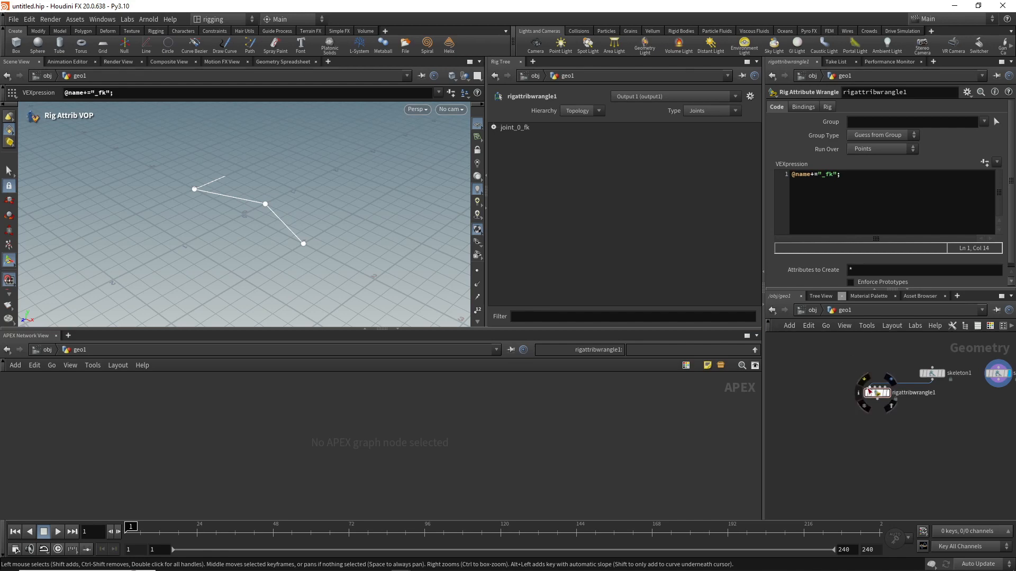
{"action": "left_click_drag", "start_coordinate": [878, 392], "coordinate": [934, 405], "text": "alt"}
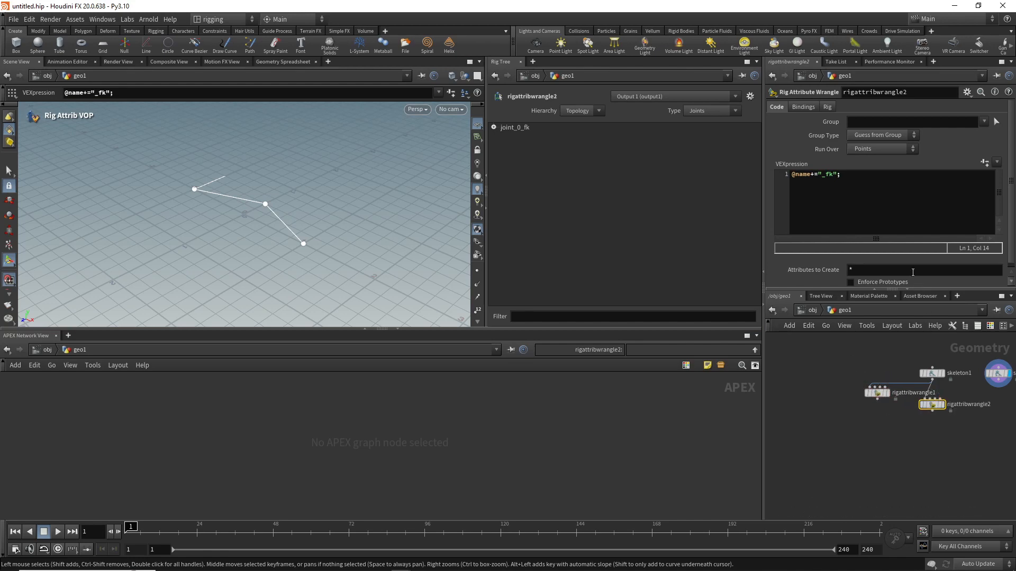
{"action": "left_click", "coordinate": [826, 176]}
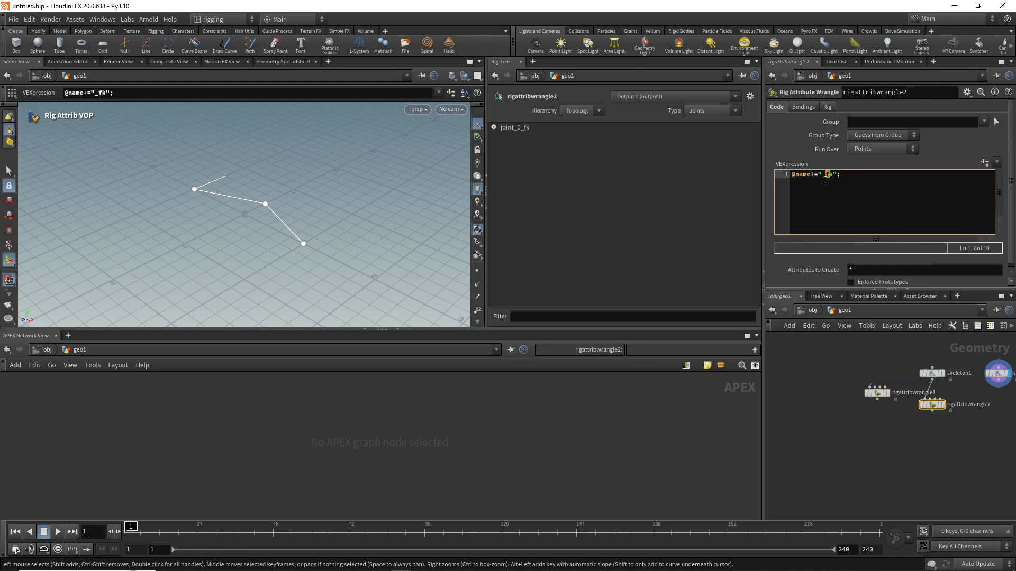
{"action": "type", "text": "i"}
{"action": "left_click", "coordinate": [836, 365]}
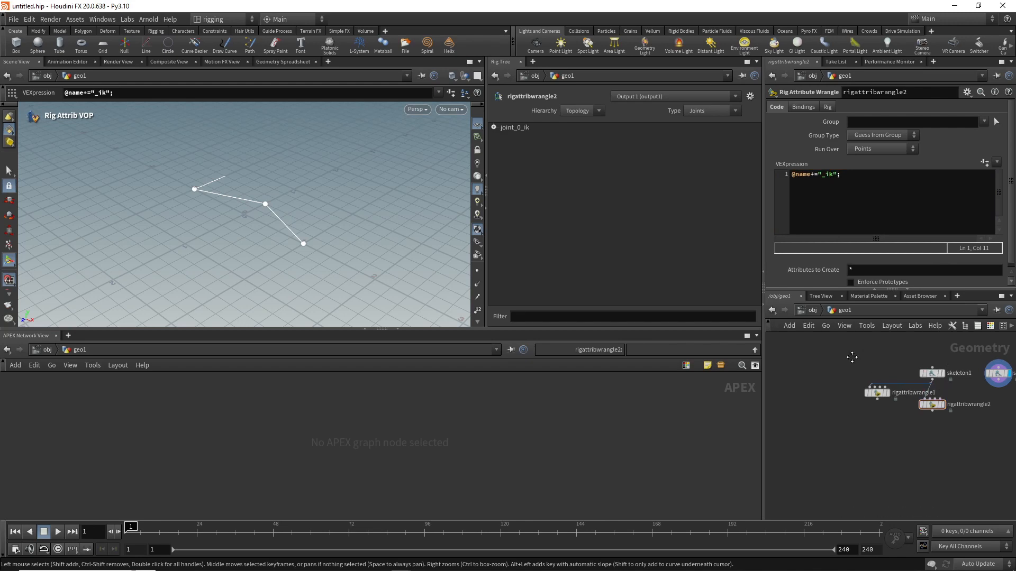
Step: Add a Merge node and connect the outputs of skeleton1, both rig attribute wrangles and skeleton2 to it
{"action": "middle_click_drag", "start_coordinate": [852, 356], "coordinate": [794, 342]}
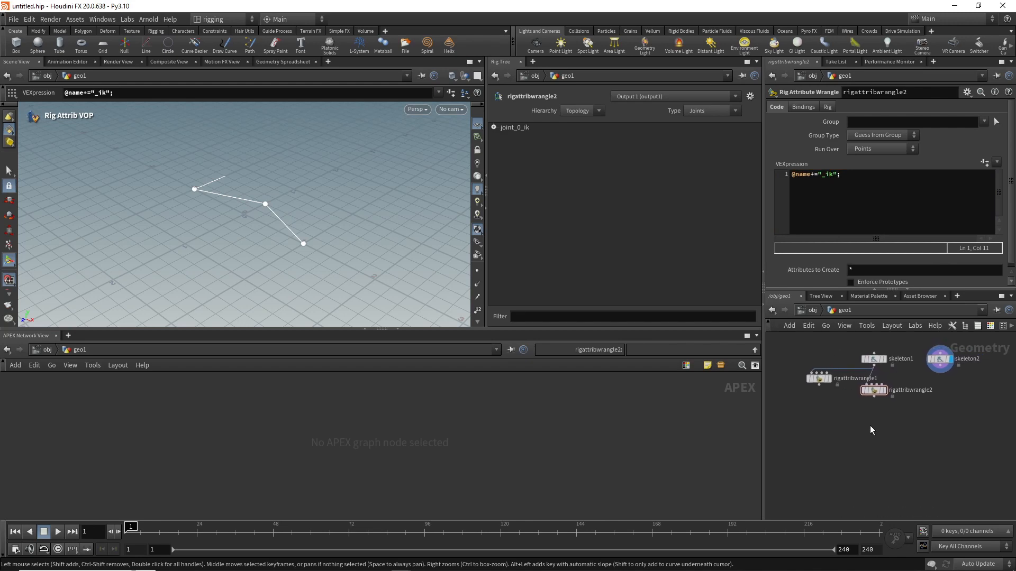
{"action": "key", "text": "Tab"}
{"action": "type", "text": "merg"}
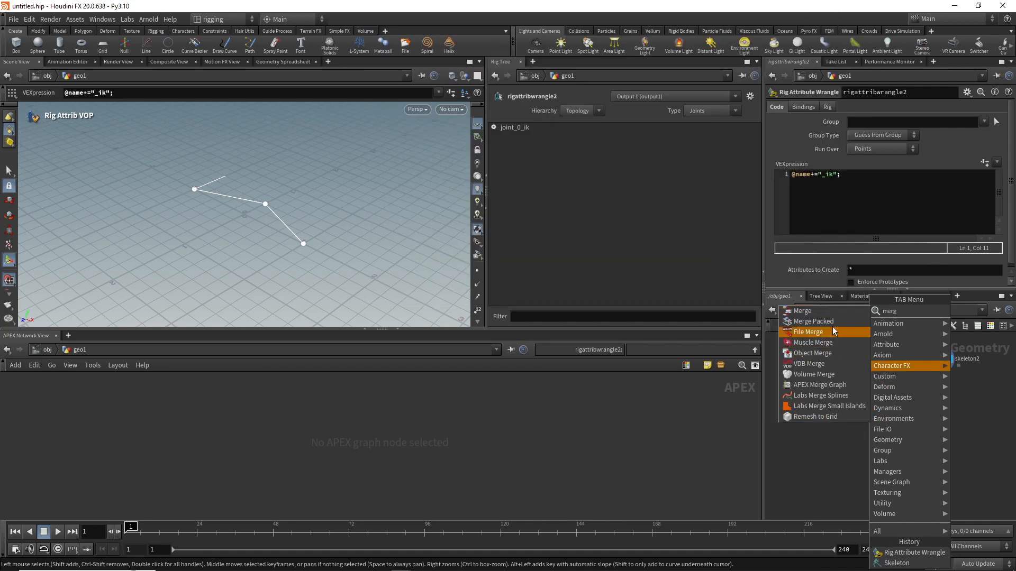
{"action": "left_click", "coordinate": [828, 311]}
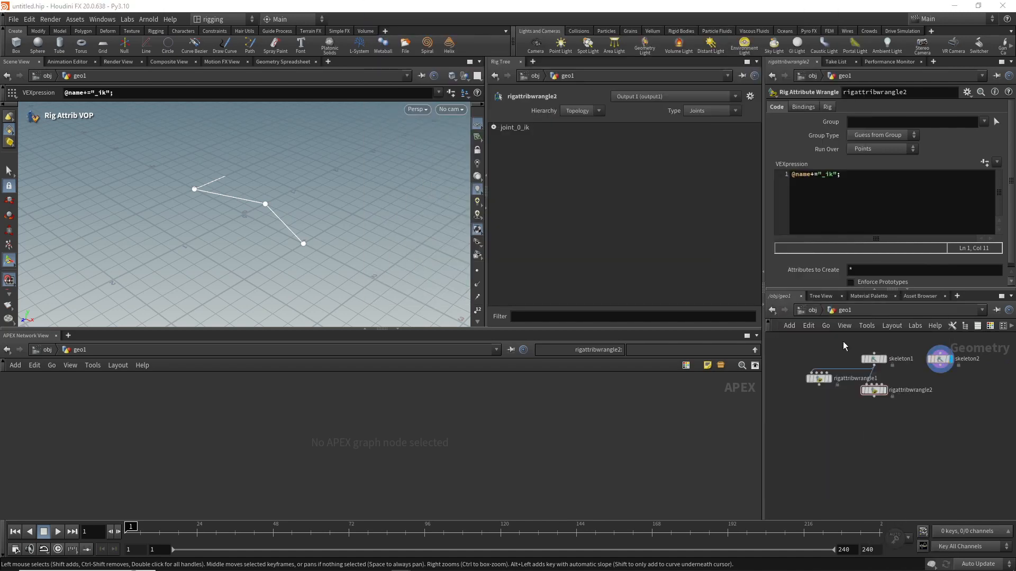
{"action": "left_click", "coordinate": [894, 425]}
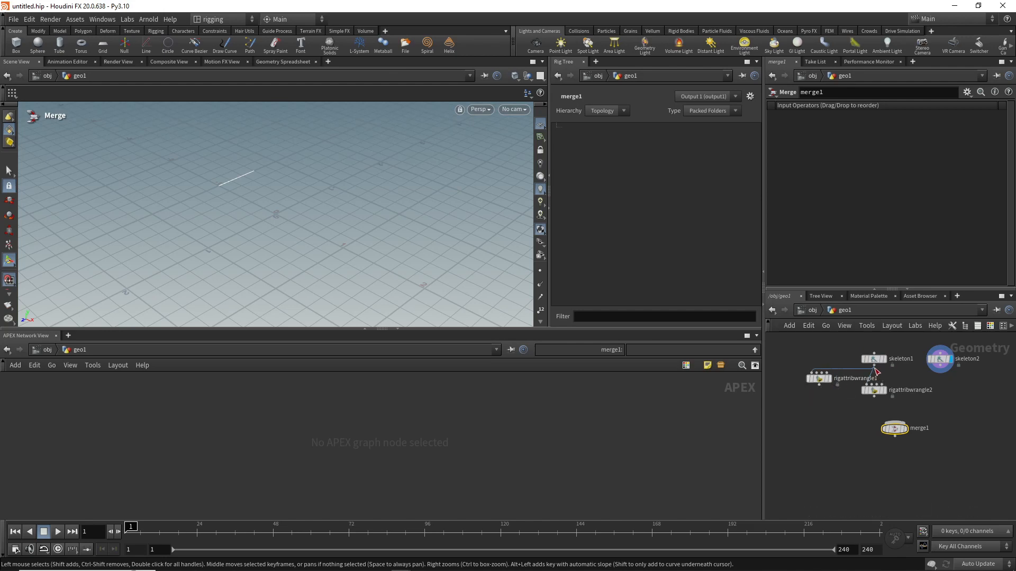
{"action": "left_click_drag", "start_coordinate": [874, 366], "coordinate": [895, 422]}
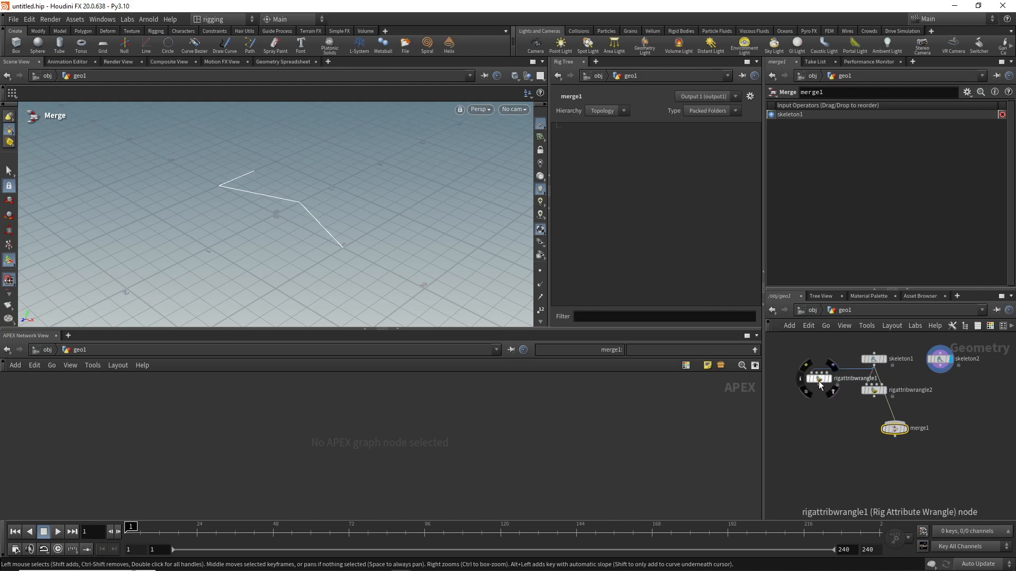
{"action": "left_click_drag", "start_coordinate": [819, 384], "coordinate": [895, 428]}
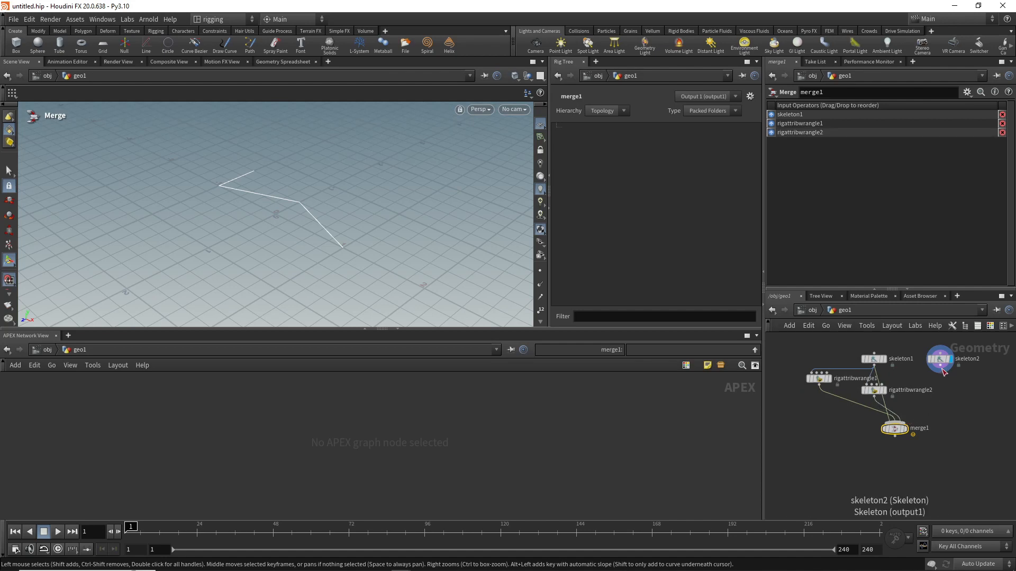
{"action": "left_click_drag", "start_coordinate": [943, 372], "coordinate": [906, 420]}
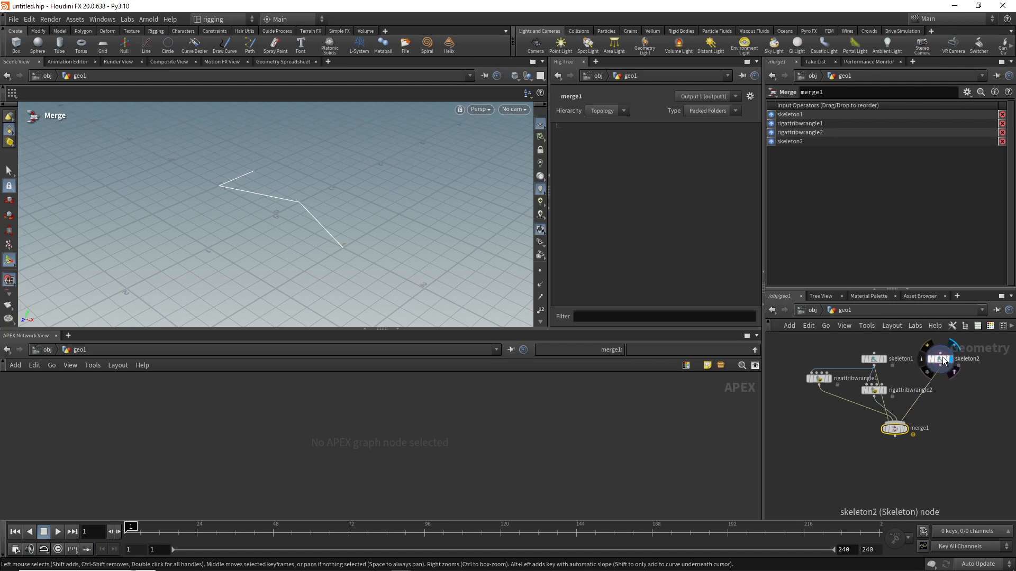
Step: Arrange both wrangles, skeleton2 and skeleton1 side by side in a row above the Merge node
{"action": "left_click_drag", "start_coordinate": [948, 365], "coordinate": [944, 393]}
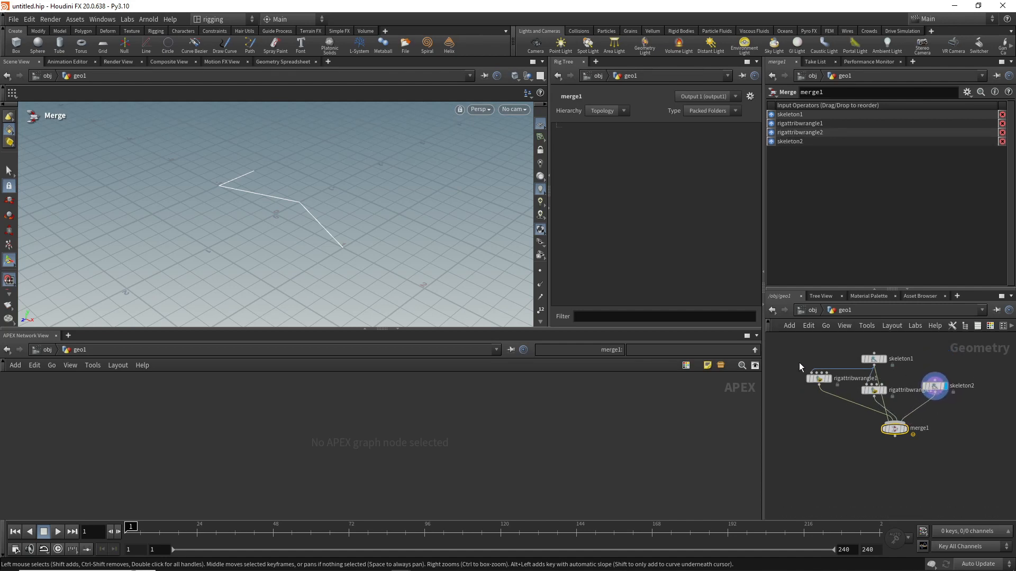
{"action": "left_click_drag", "start_coordinate": [796, 364], "coordinate": [965, 407]}
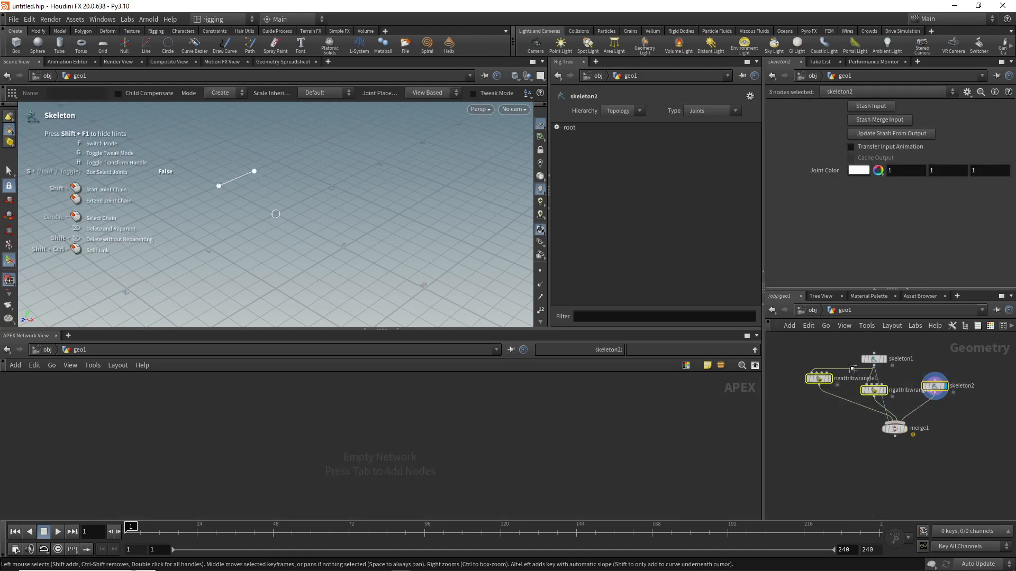
{"action": "key", "text": "a"}
{"action": "left_click_drag", "start_coordinate": [823, 378], "coordinate": [850, 378]}
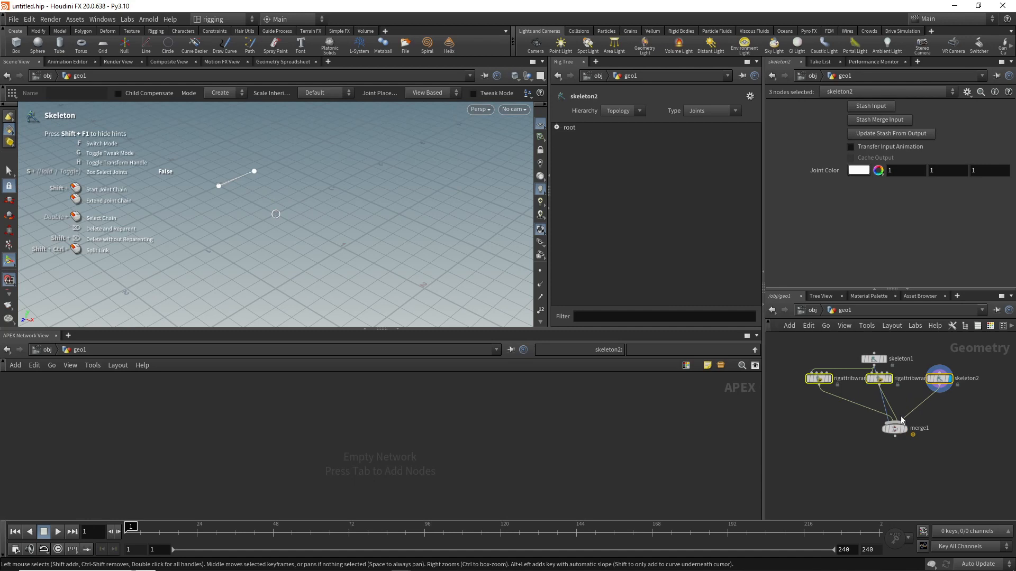
{"action": "mouse_move", "coordinate": [875, 357]}
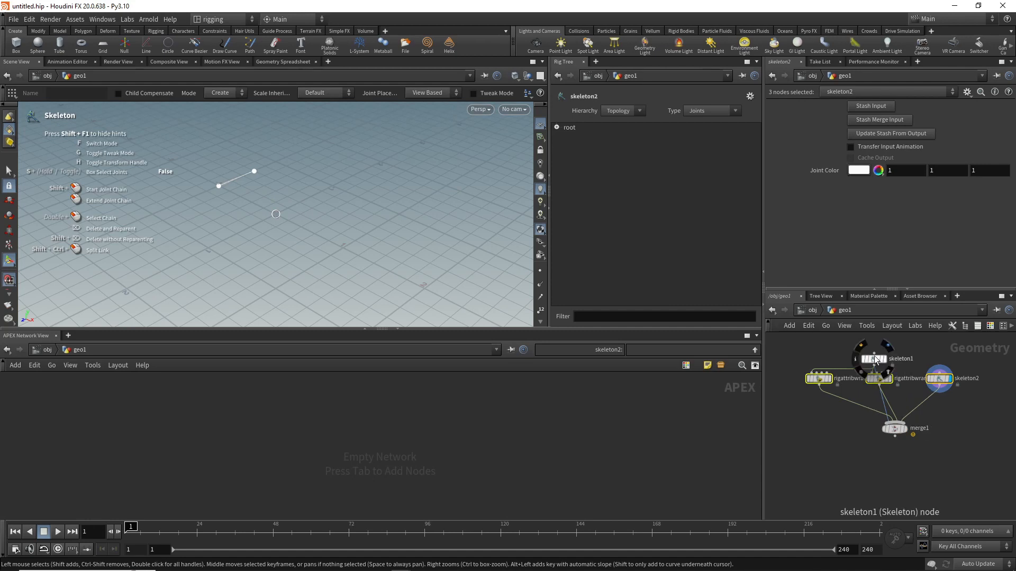
{"action": "left_click_drag", "start_coordinate": [875, 360], "coordinate": [987, 381]}
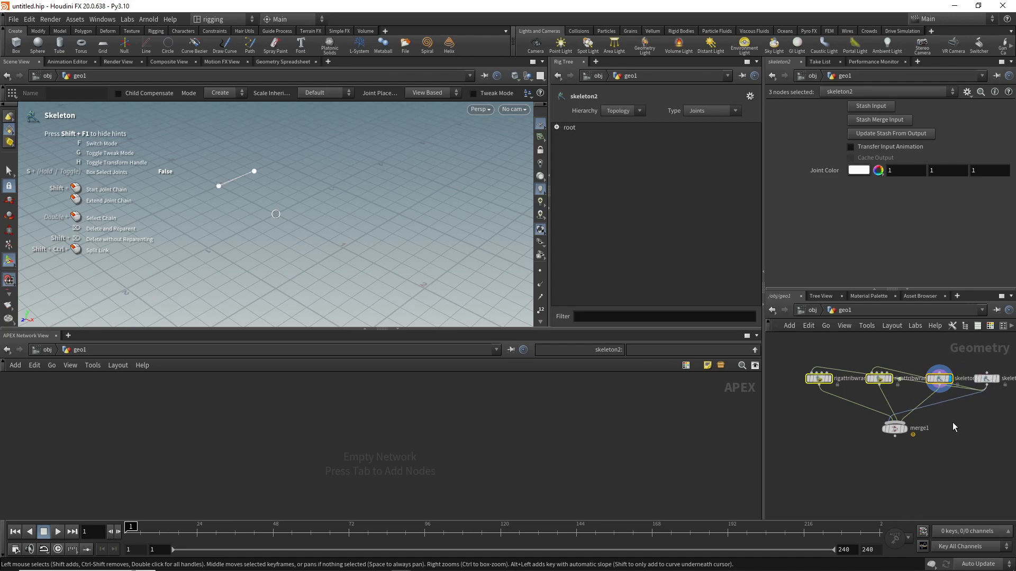
Step: Add a Parent Joints node below merge1, connect merge1's output to it and display the new node
{"action": "middle_click_drag", "start_coordinate": [953, 423], "coordinate": [935, 390]}
{"action": "key", "text": "Tab"}
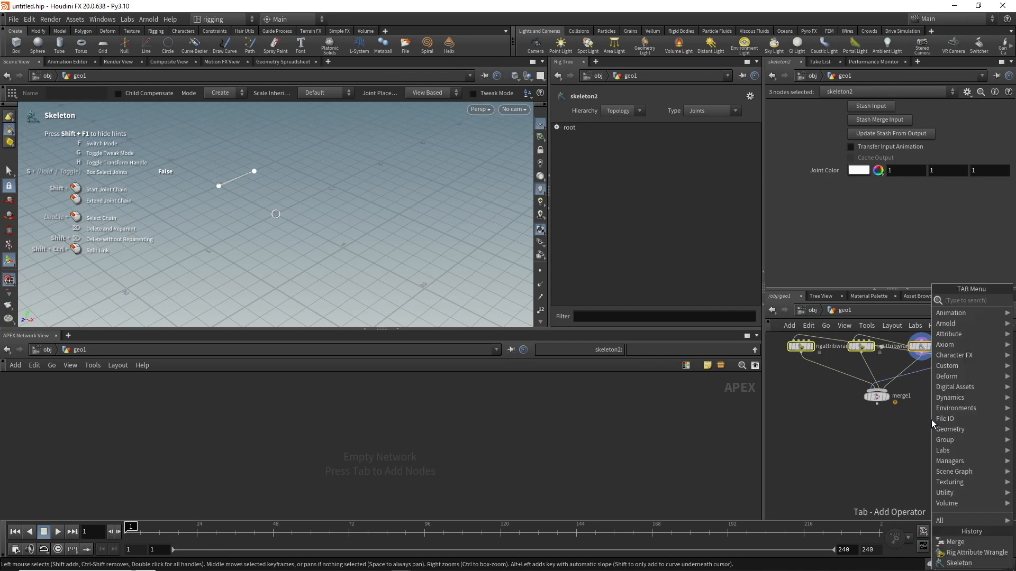
{"action": "type", "text": "par"}
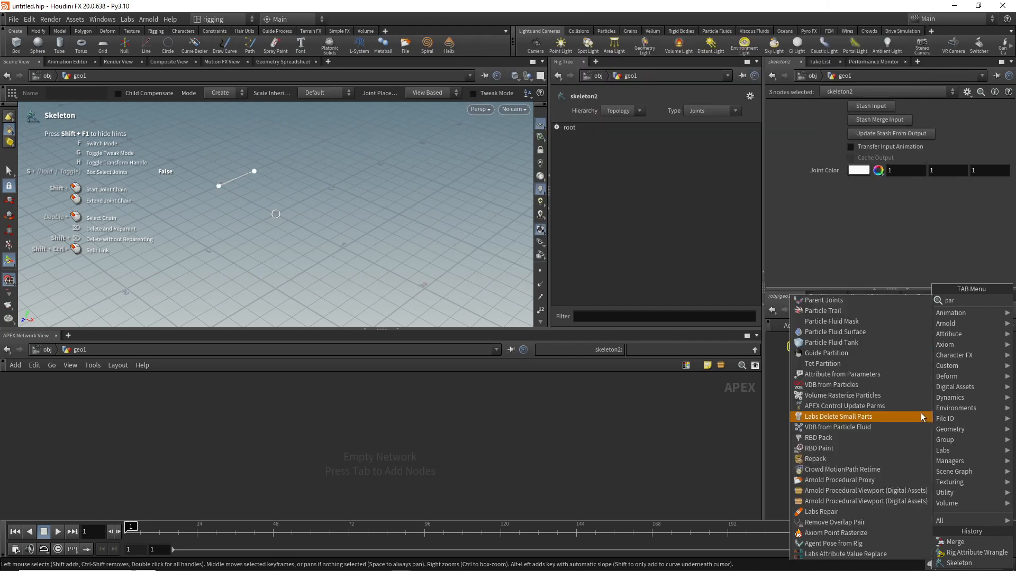
{"action": "type", "text": "en"}
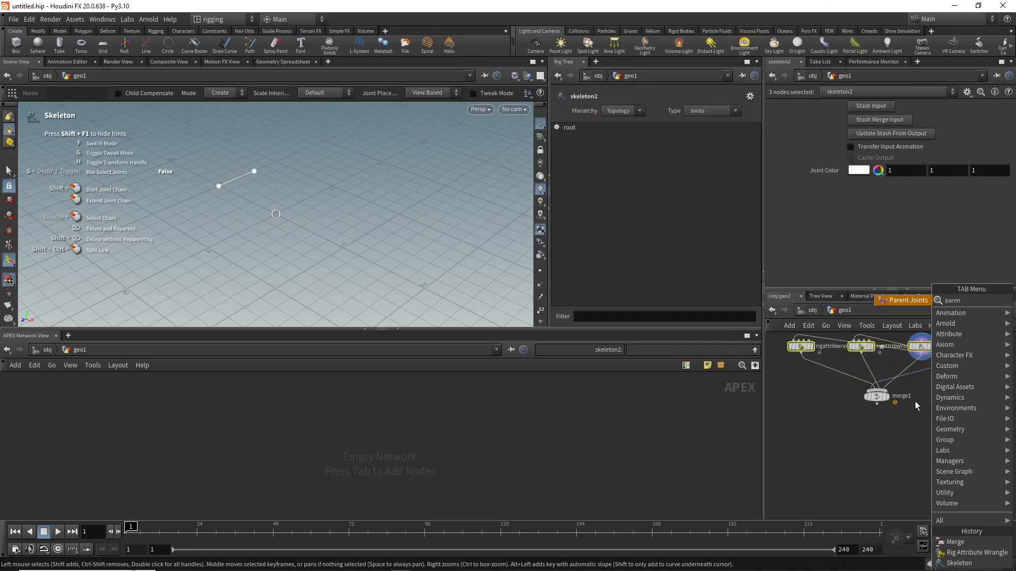
{"action": "left_click", "coordinate": [905, 301]}
{"action": "left_click", "coordinate": [872, 433]}
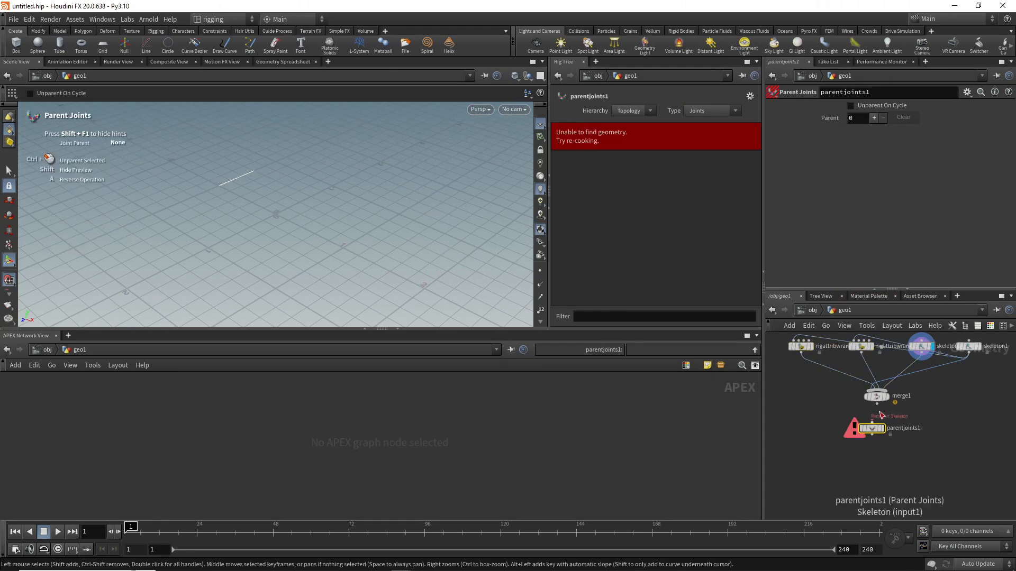
{"action": "left_click", "coordinate": [877, 405]}
{"action": "left_click", "coordinate": [871, 421]}
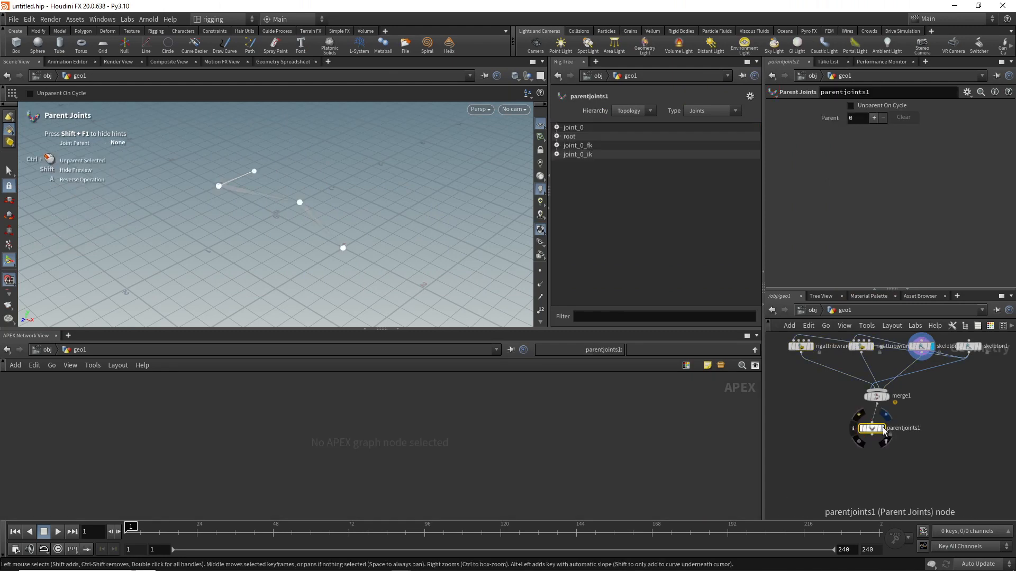
{"action": "left_click", "coordinate": [885, 430]}
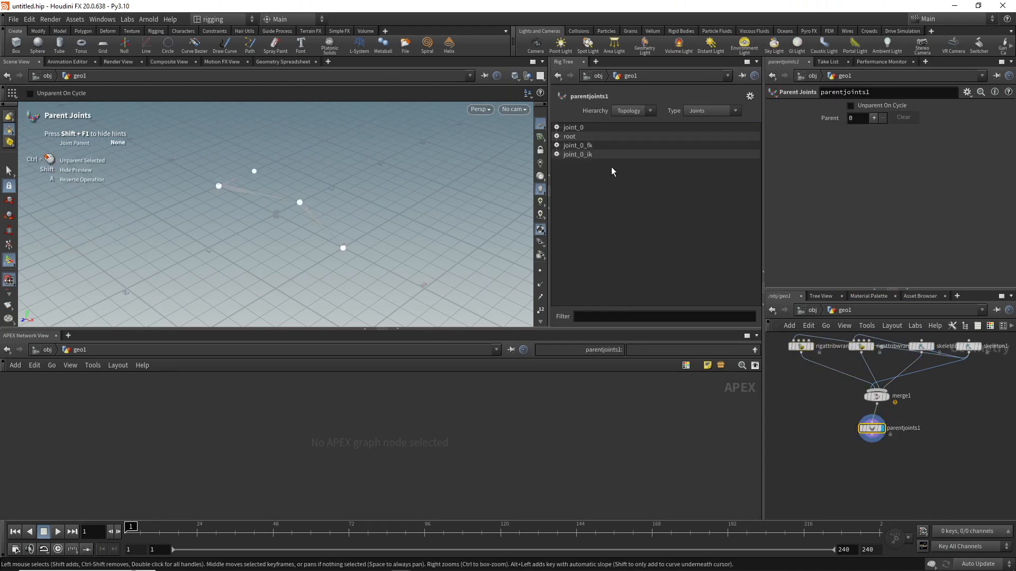
Step: Parent joint_0, joint_0_fk and joint_0_ik under root in the rig tree and expand the root hierarchy
{"action": "left_click", "coordinate": [585, 149]}
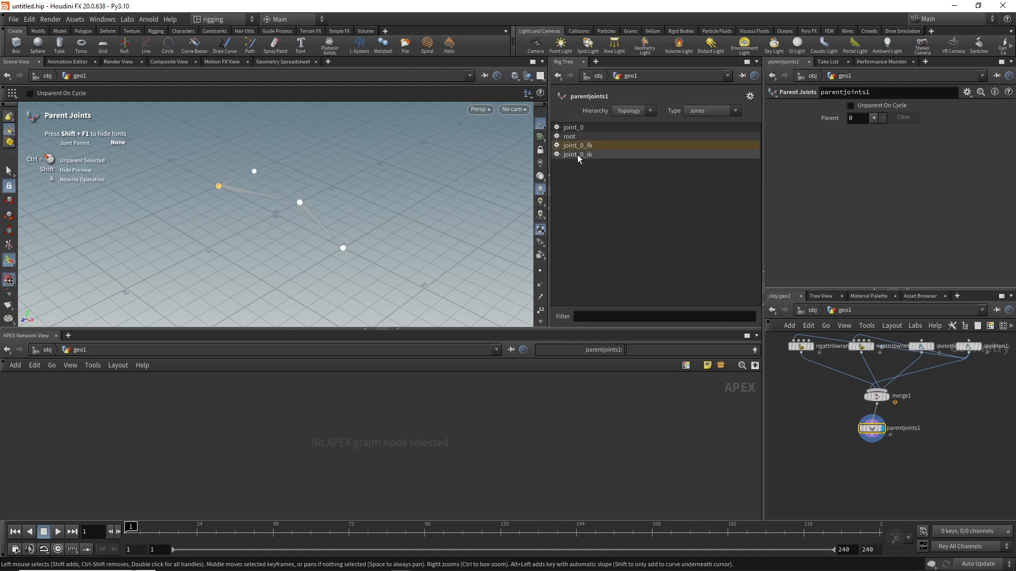
{"action": "left_click", "coordinate": [571, 130]}
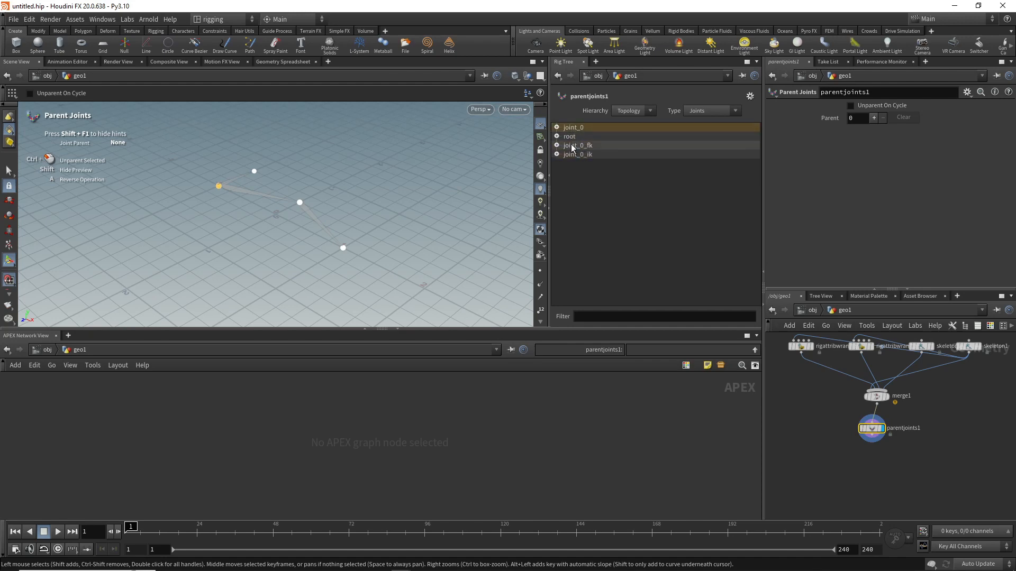
{"action": "left_click", "coordinate": [575, 146], "text": "ctrl"}
{"action": "left_click", "coordinate": [576, 153], "text": "ctrl"}
{"action": "left_click_drag", "start_coordinate": [577, 152], "coordinate": [571, 137]}
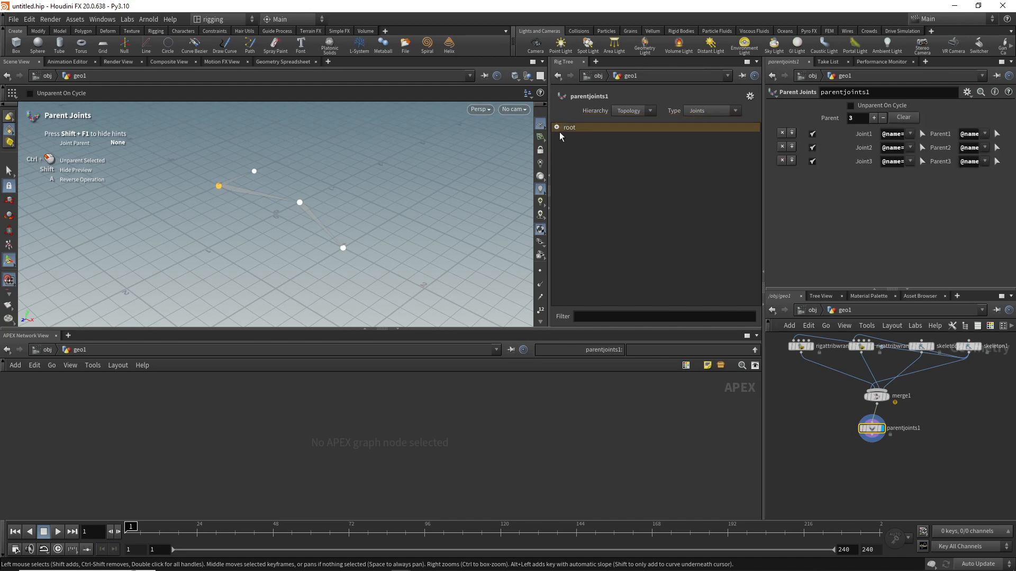
{"action": "left_click", "coordinate": [557, 128]}
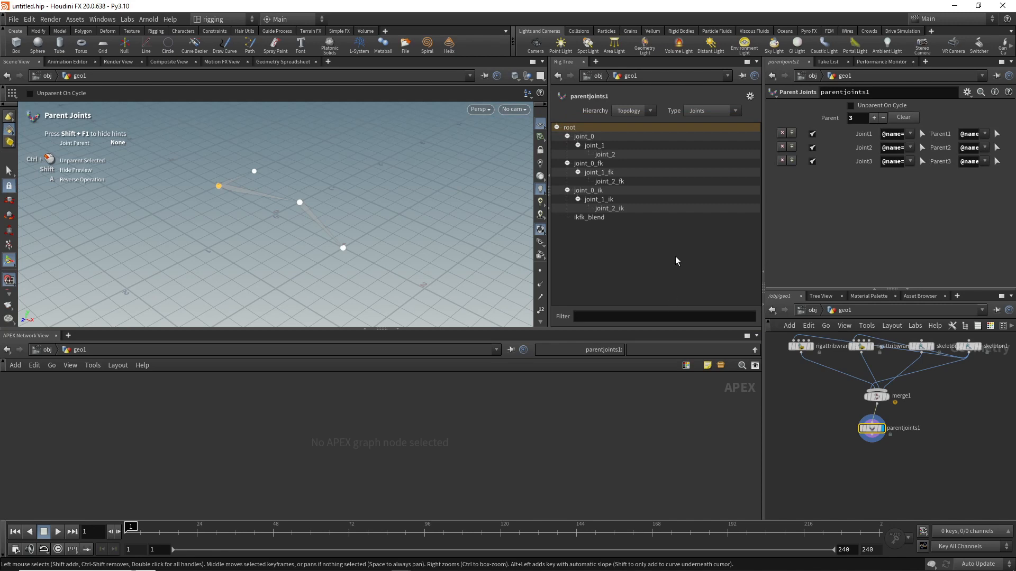
Step: Add a Pack Folder node below parentjoints1 and connect parentjoints1's output to its second input
{"action": "middle_click_drag", "start_coordinate": [858, 459], "coordinate": [859, 430]}
{"action": "key", "text": "Tab"}
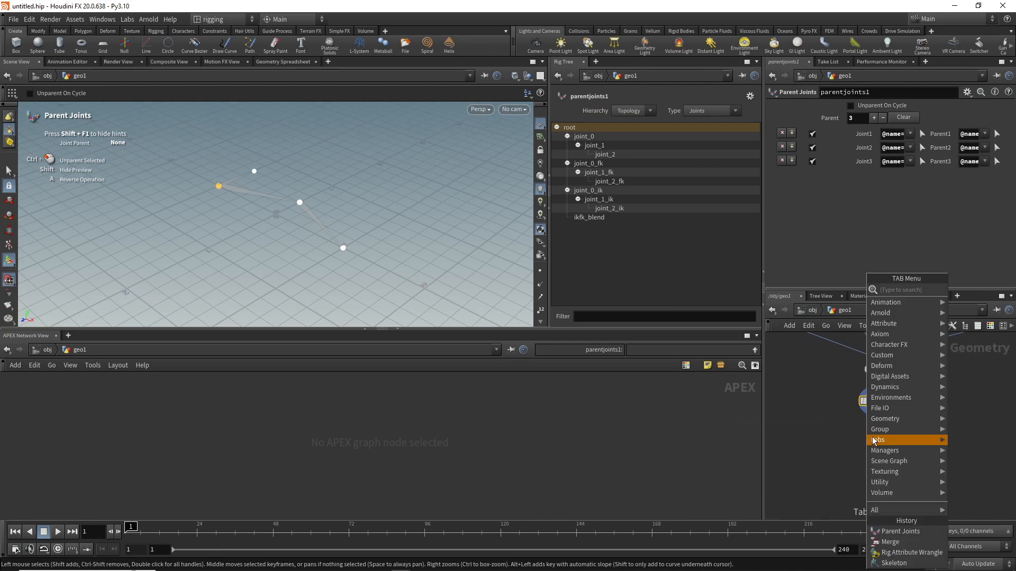
{"action": "type", "text": "pack"}
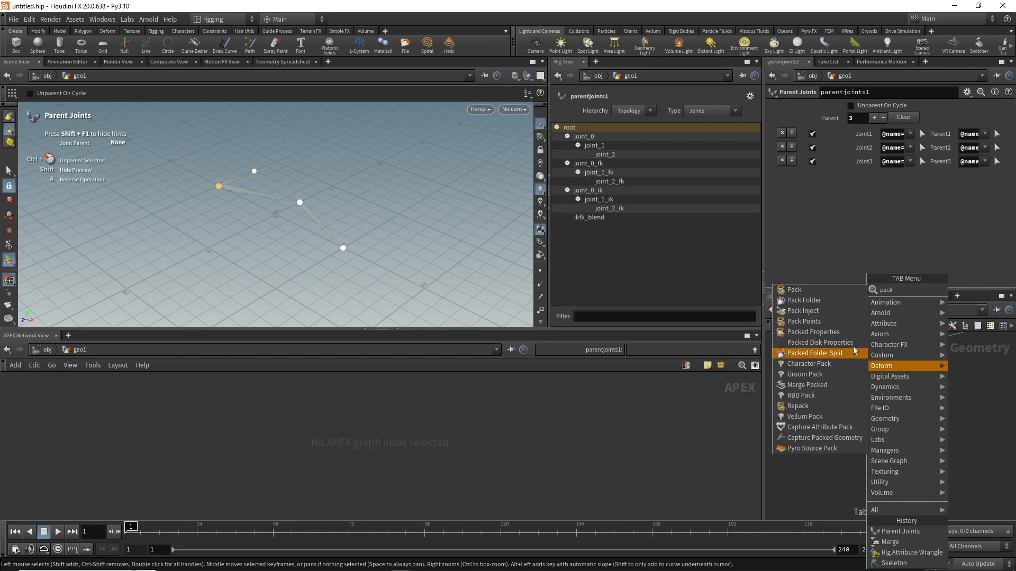
{"action": "left_click", "coordinate": [807, 300]}
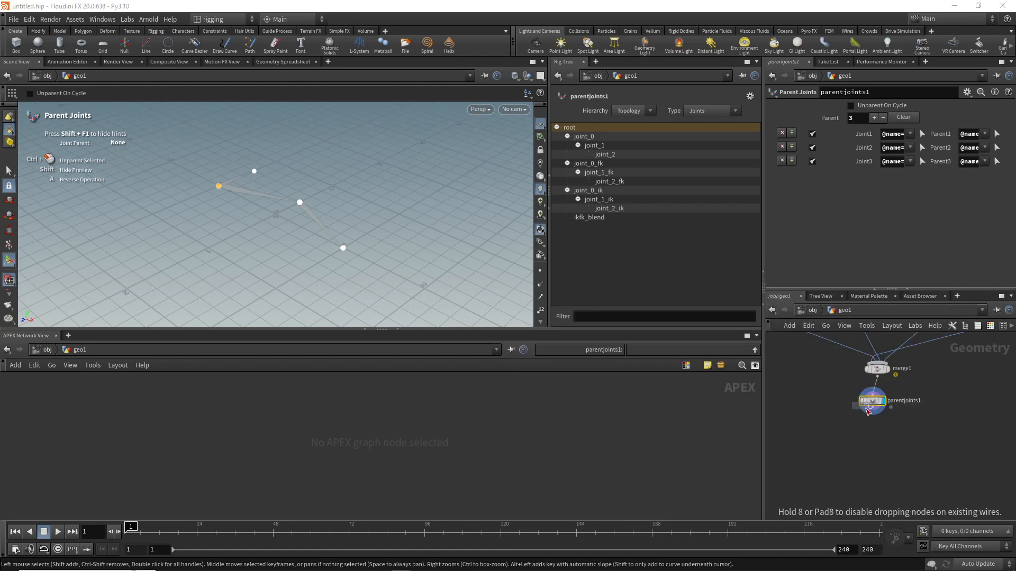
{"action": "left_click", "coordinate": [872, 428]}
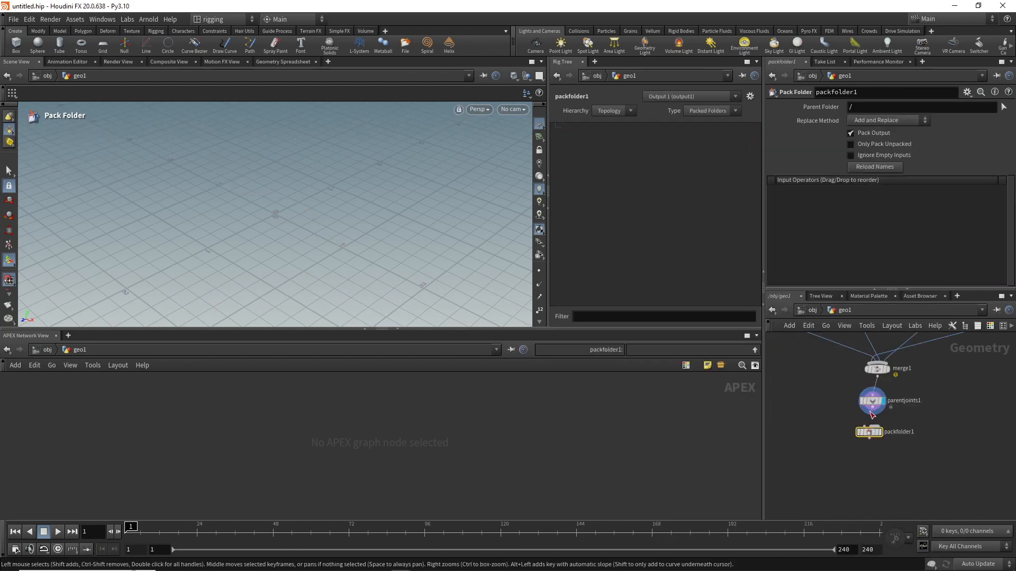
{"action": "left_click", "coordinate": [872, 408]}
{"action": "left_click", "coordinate": [878, 433]}
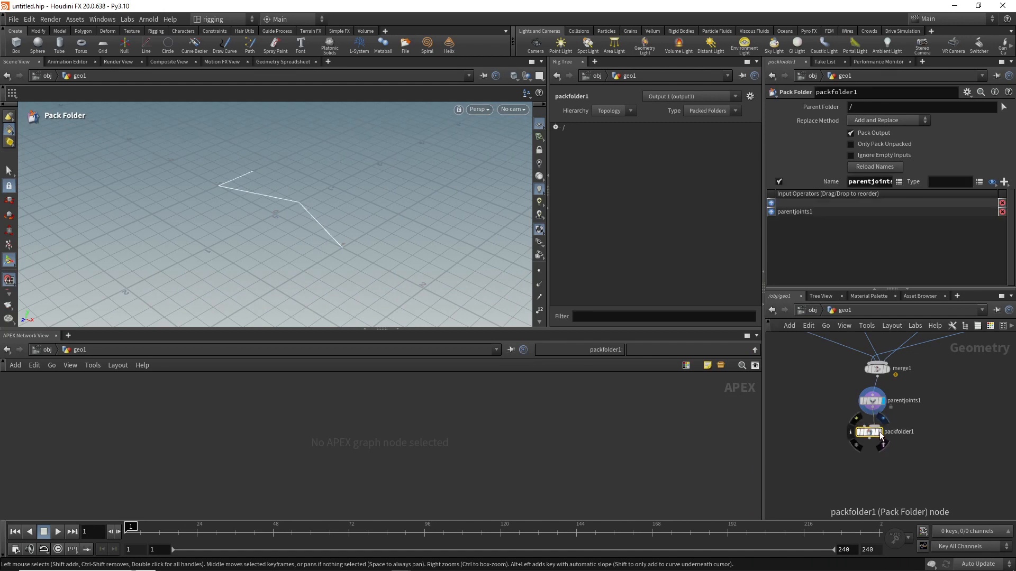
Step: Display the Pack Folder node and set its parentjoints1 input's name to Base and type to skel
{"action": "left_click", "coordinate": [858, 183]}
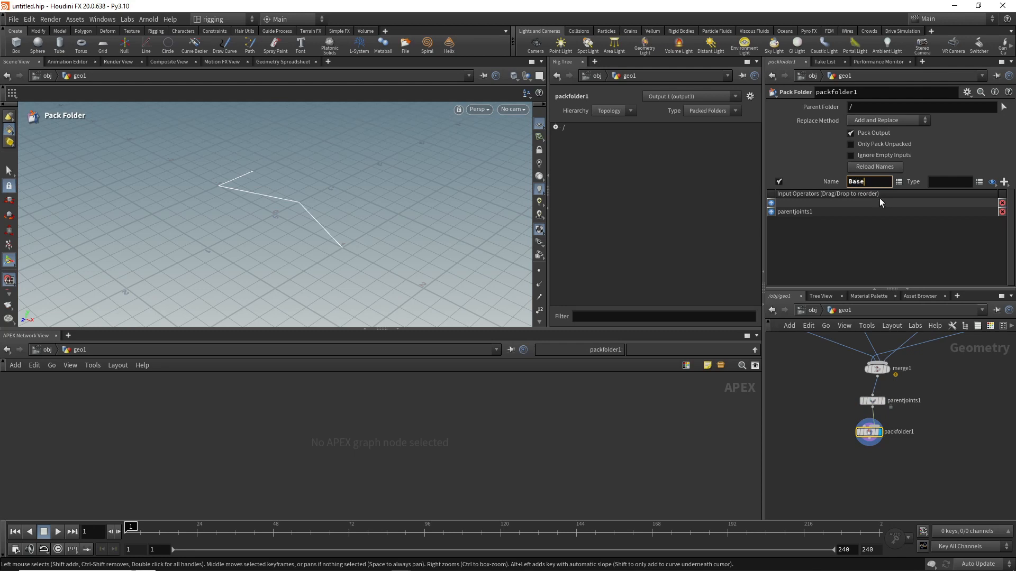
{"action": "left_click", "coordinate": [949, 182]}
{"action": "key", "text": "Return"}
Step: Add an APEX Autorig Component node below packfolder1 and connect packfolder1's output to its first input
{"action": "middle_click_drag", "start_coordinate": [928, 429], "coordinate": [942, 413]}
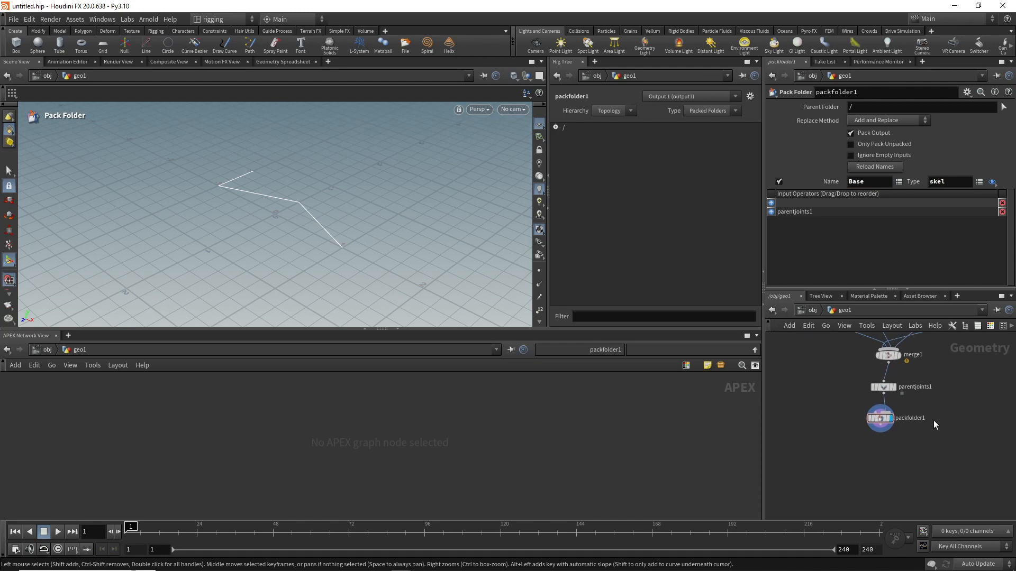
{"action": "key", "text": "Tab"}
{"action": "type", "text": "a"}
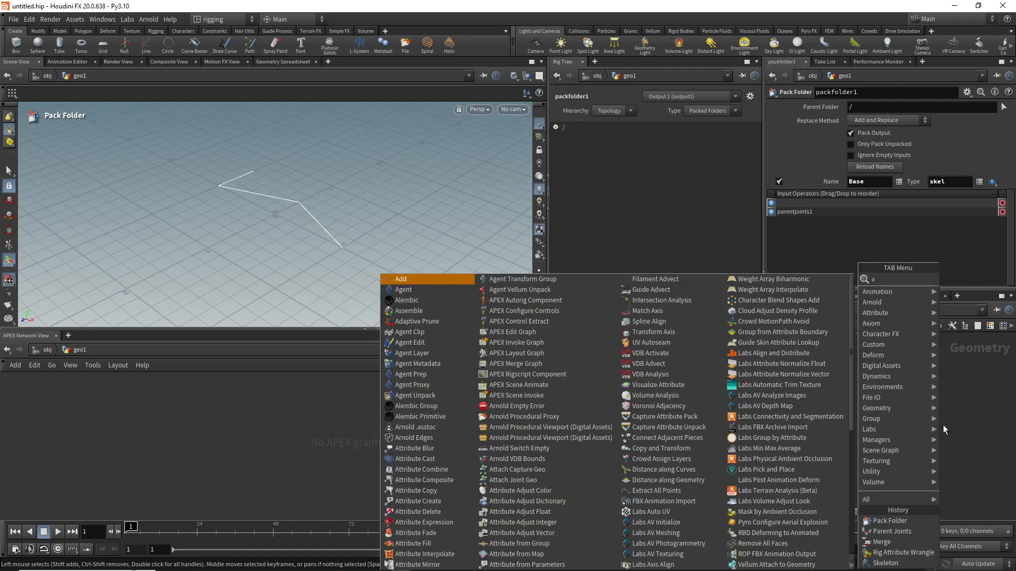
{"action": "type", "text": "ut"}
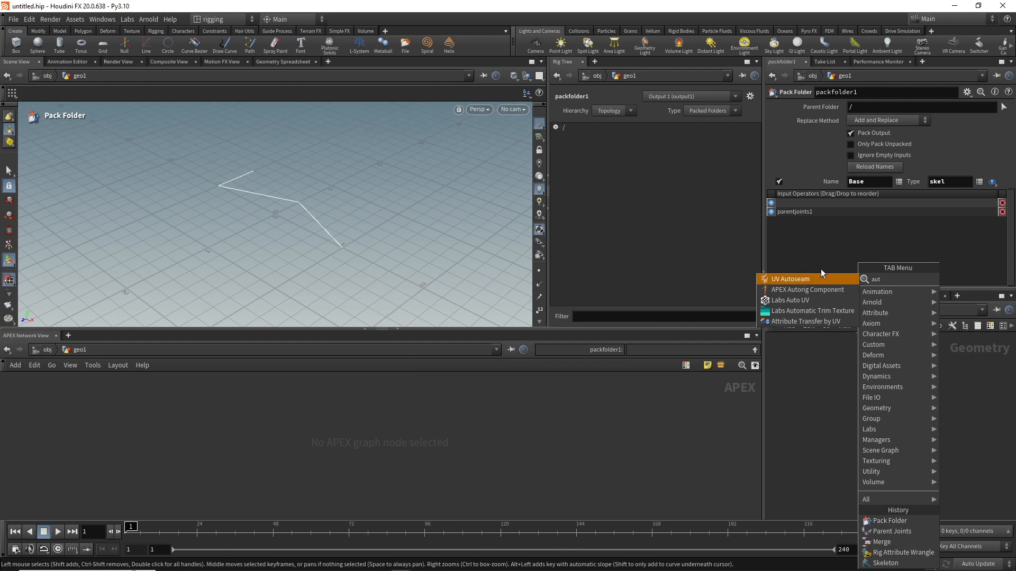
{"action": "left_click", "coordinate": [818, 291]}
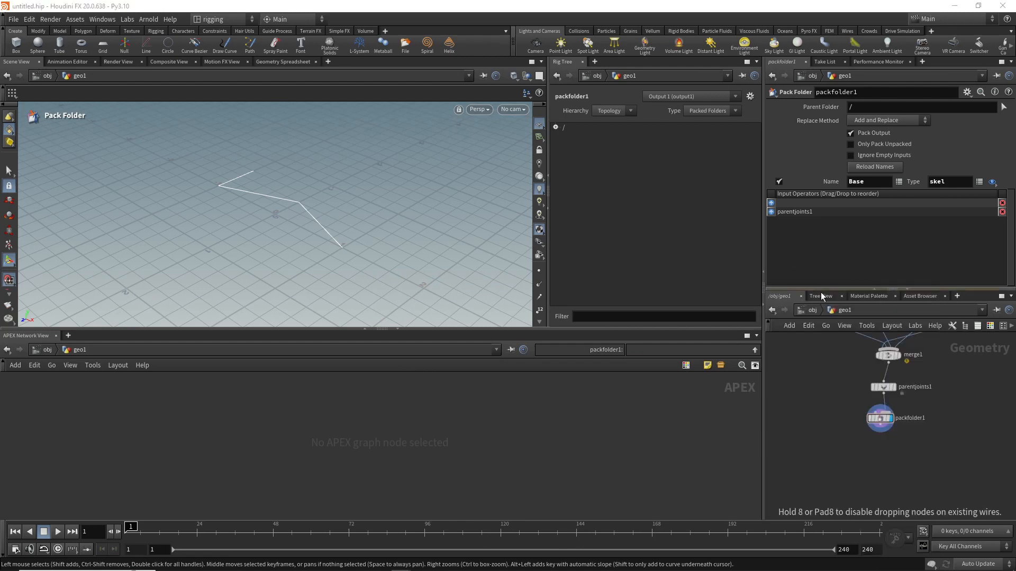
{"action": "left_click", "coordinate": [886, 440]}
{"action": "left_click", "coordinate": [871, 440]}
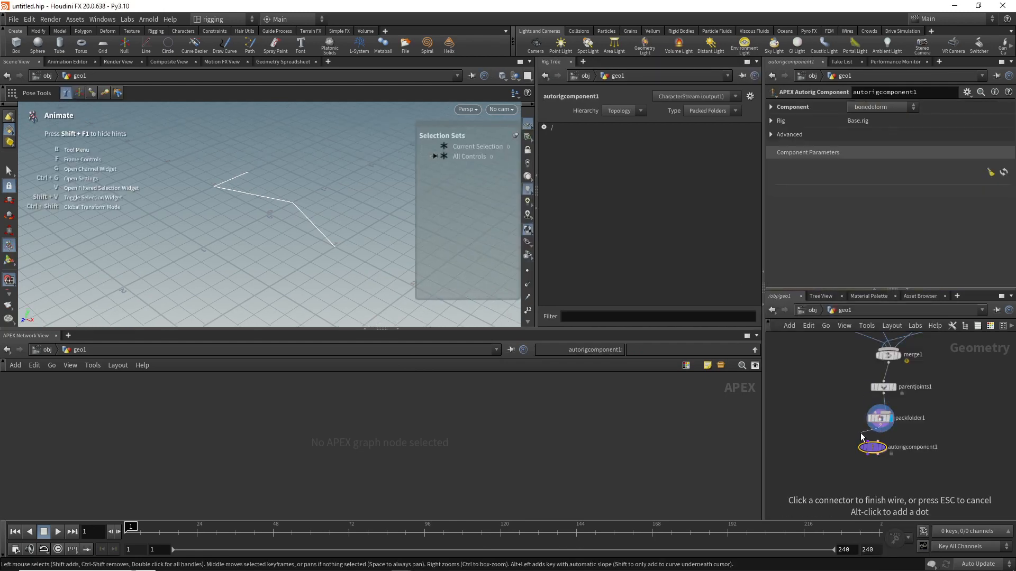
{"action": "left_click", "coordinate": [866, 442]}
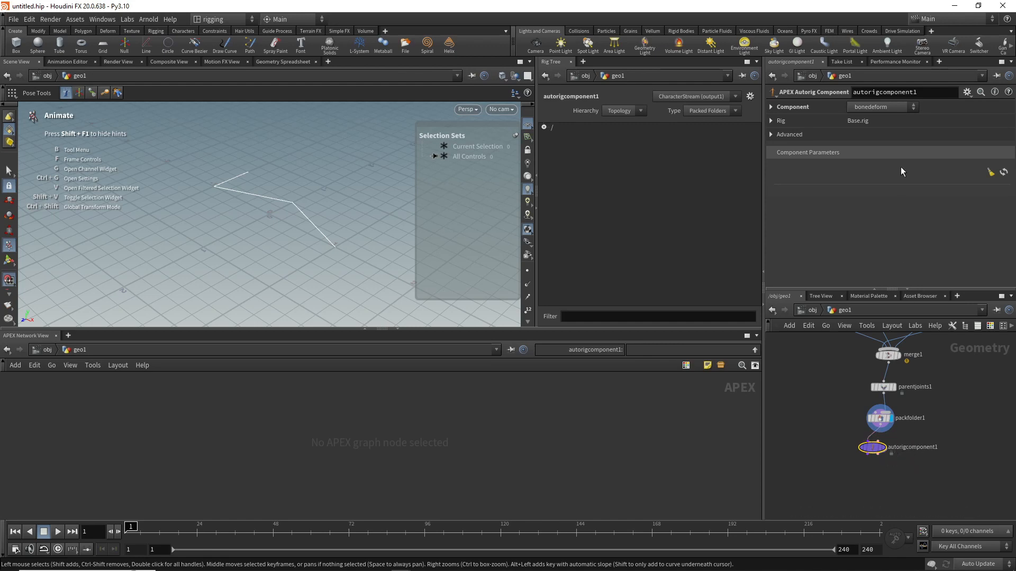
Step: Set autorigcomponent1's component to fktransform, with tpromotegroup set to "pole ikhandle" and rpromotegroup set to "*fk"
{"action": "left_click", "coordinate": [898, 106]}
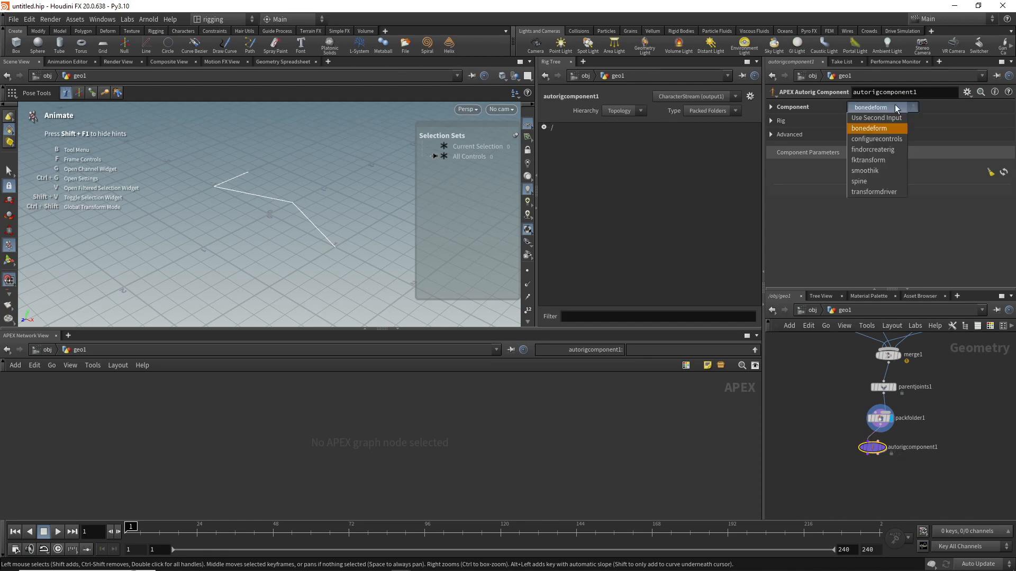
{"action": "left_click", "coordinate": [875, 163]}
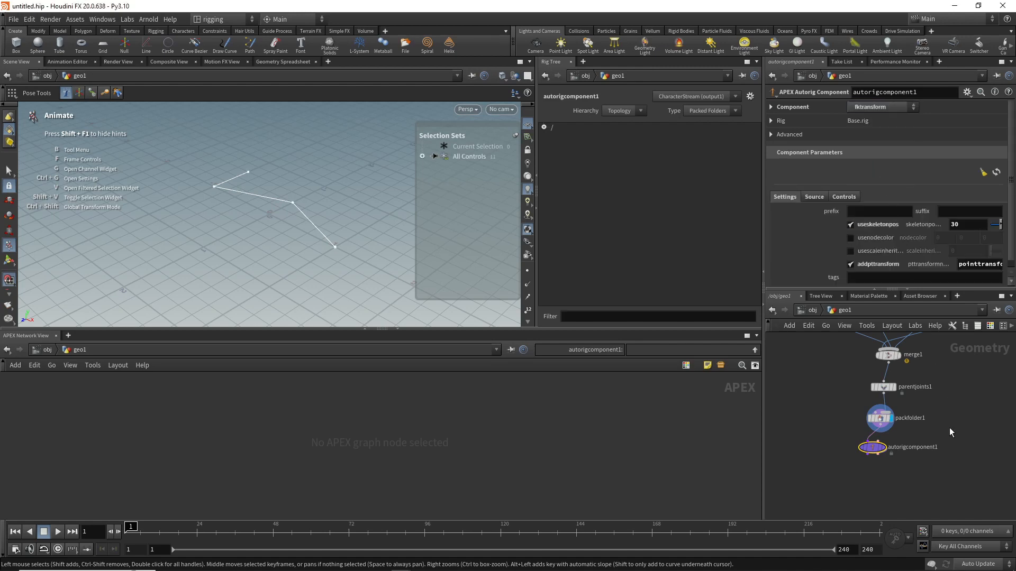
{"action": "middle_click_drag", "start_coordinate": [950, 427], "coordinate": [931, 409]}
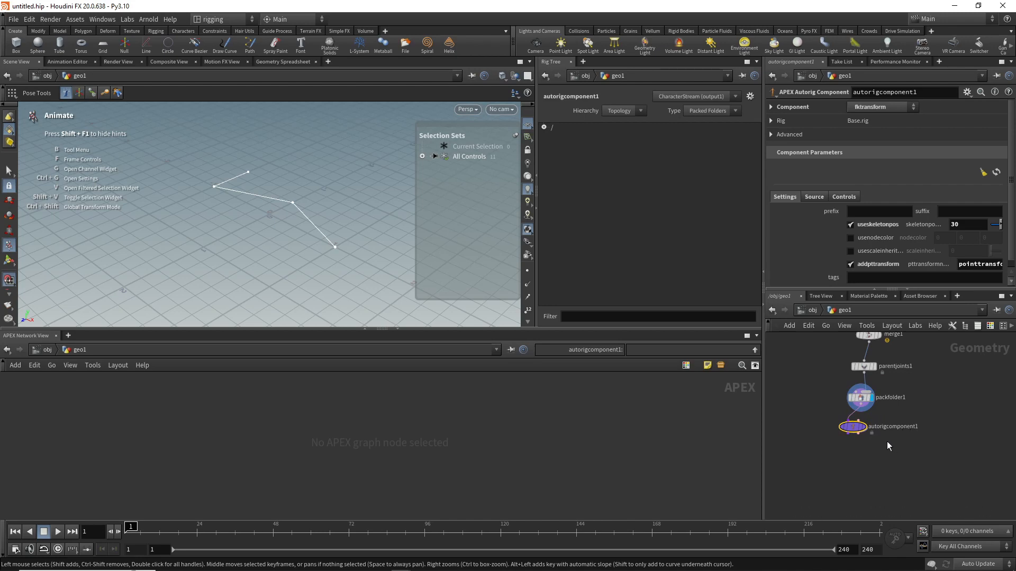
{"action": "left_click", "coordinate": [843, 196]}
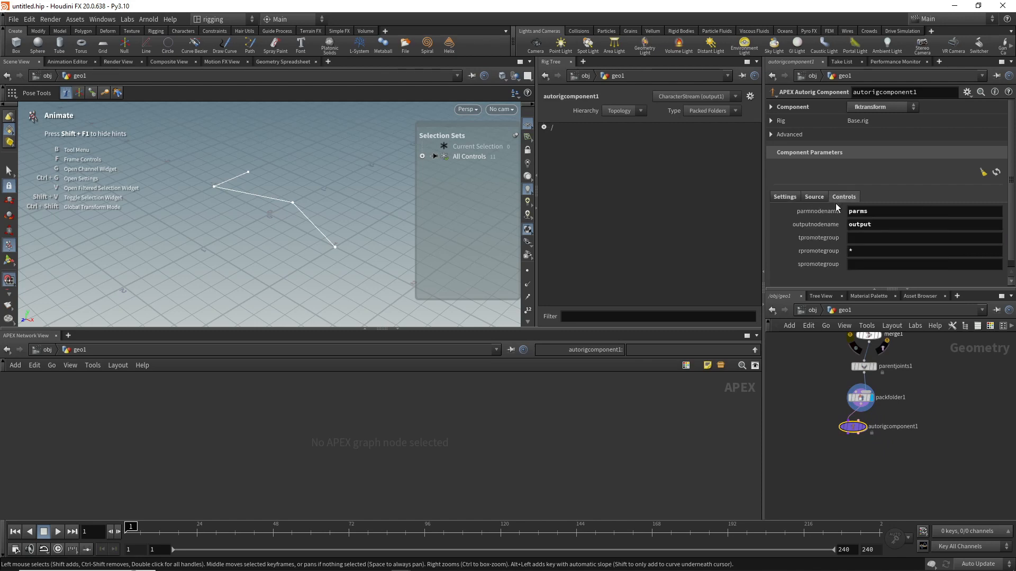
{"action": "left_click", "coordinate": [862, 239]}
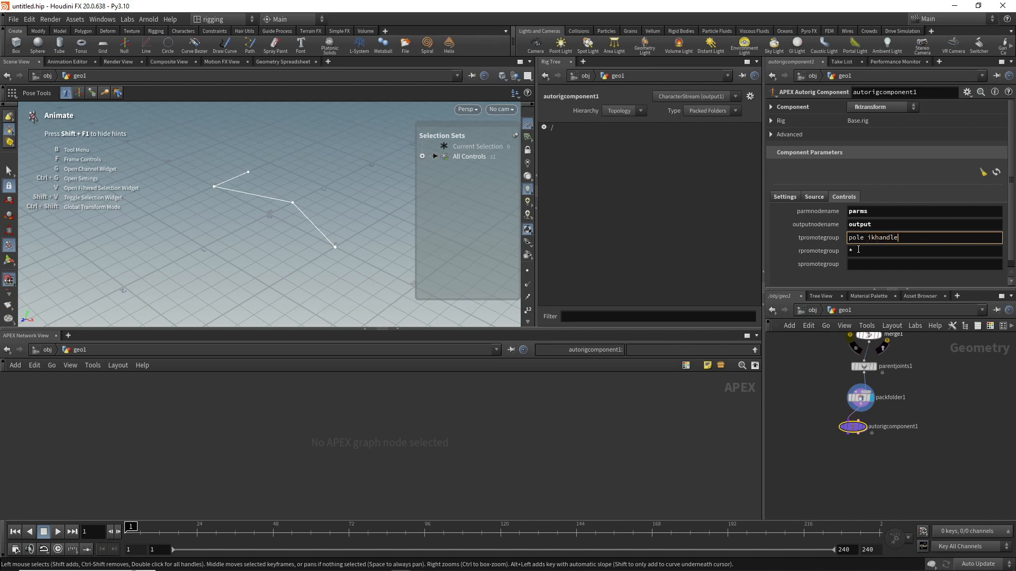
{"action": "left_click", "coordinate": [885, 252]}
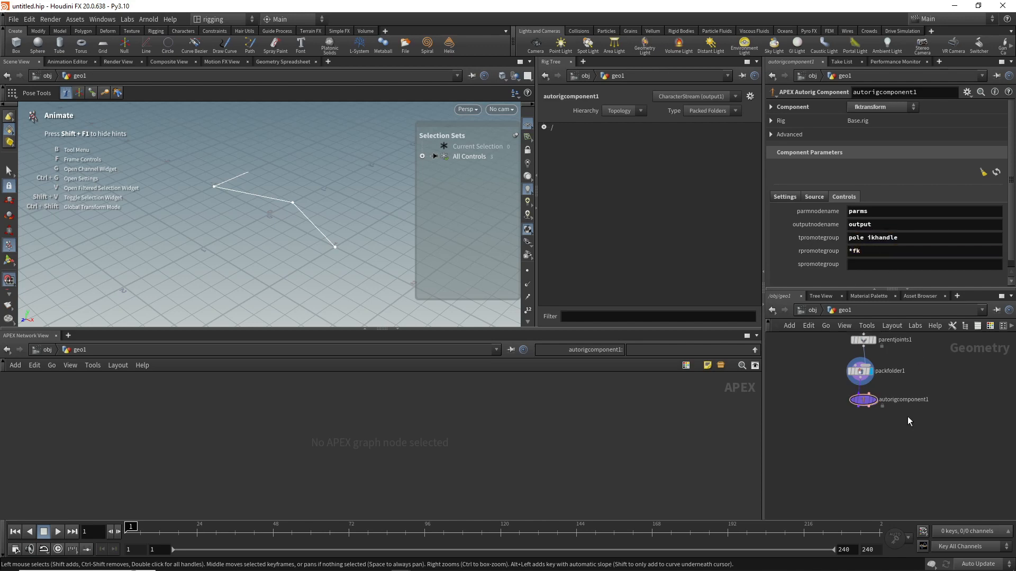
Step: Duplicate autorigcomponent1 below itself in the chain and set the copy's component to smoothik, updating its component parameters
{"action": "key", "text": "Tab"}
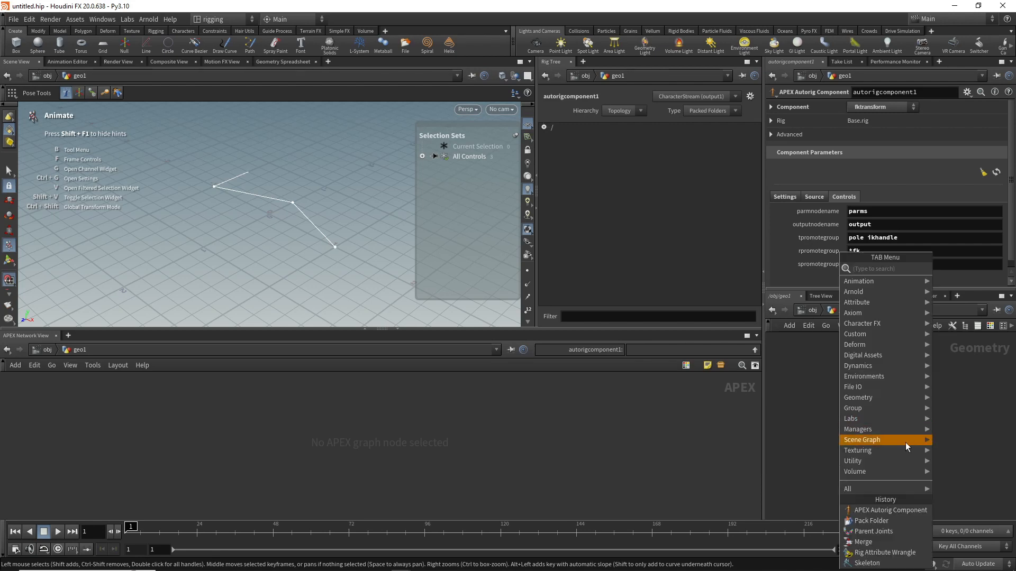
{"action": "left_click", "coordinate": [974, 436]}
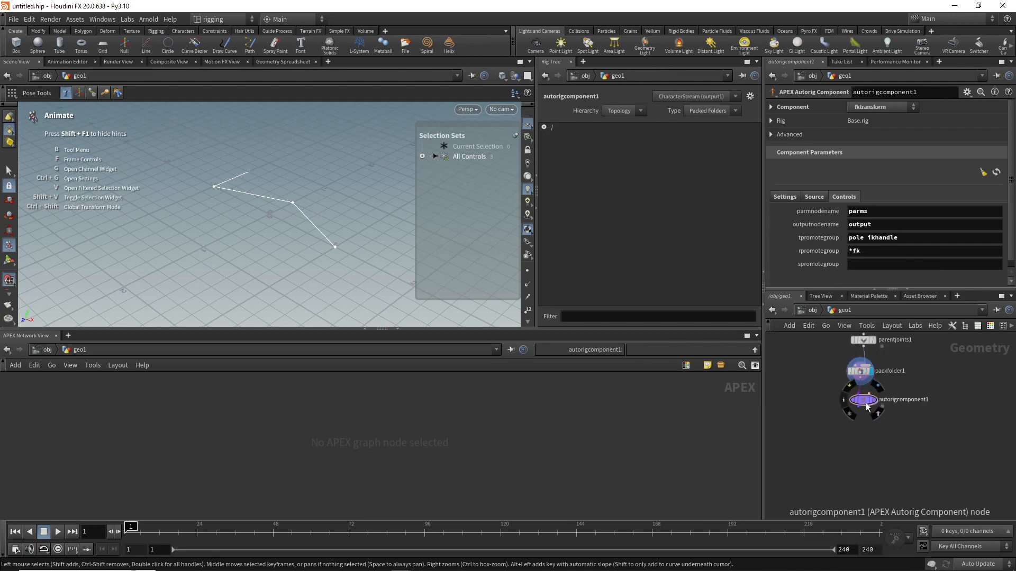
{"action": "left_click_drag", "start_coordinate": [865, 403], "coordinate": [863, 429], "text": "alt"}
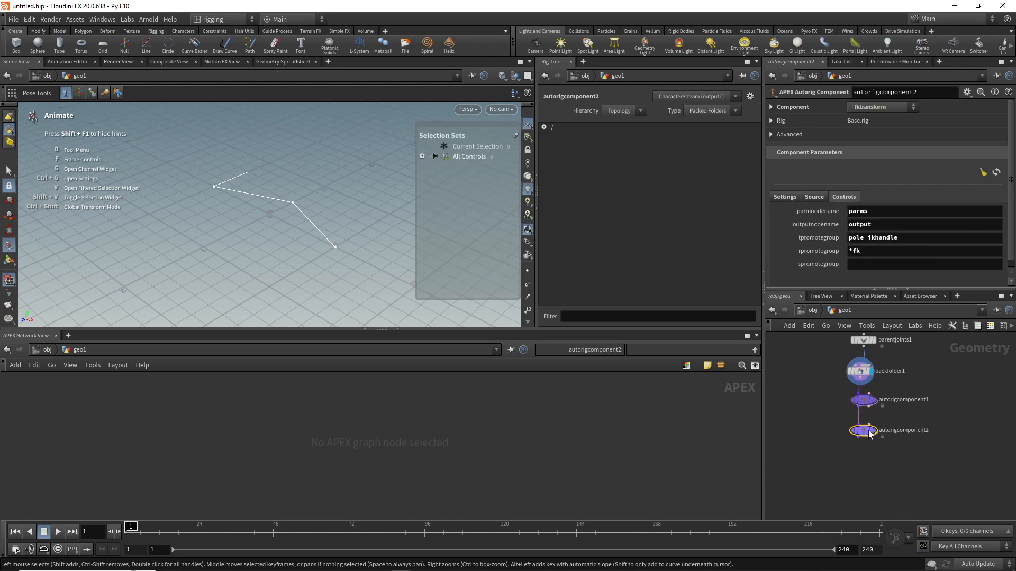
{"action": "left_click", "coordinate": [891, 107]}
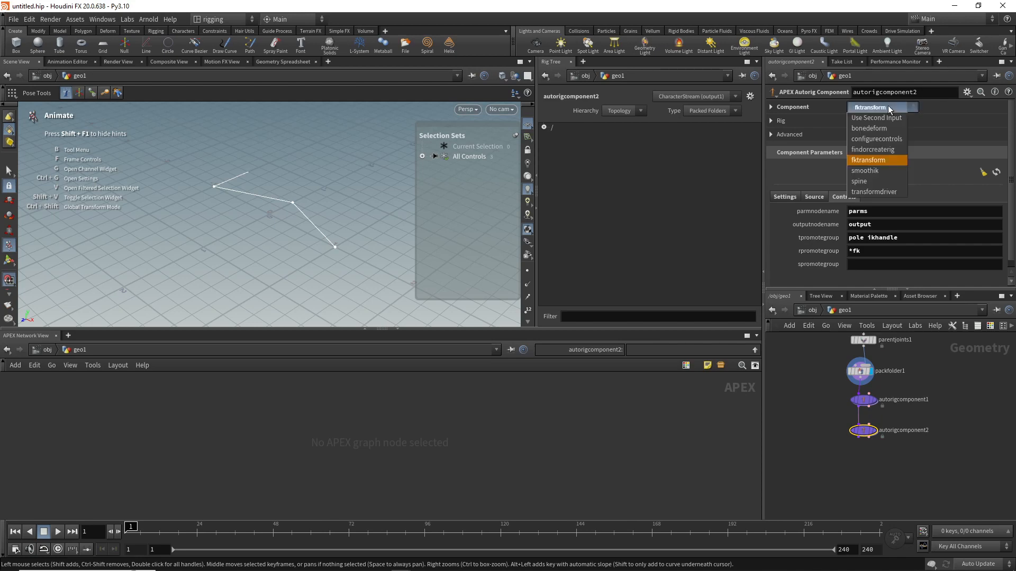
{"action": "left_click", "coordinate": [866, 170]}
{"action": "left_click", "coordinate": [916, 209]}
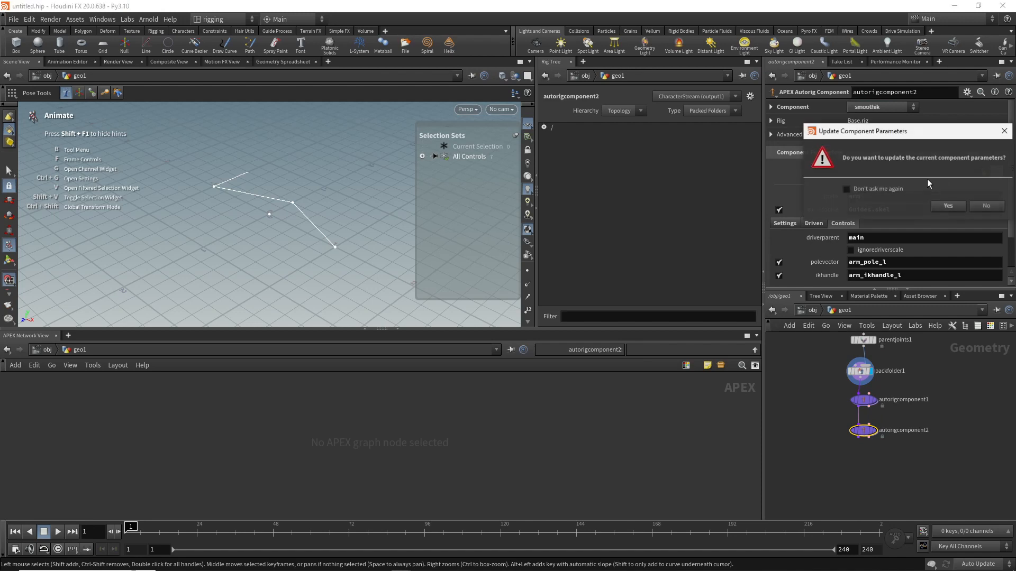
{"action": "left_click", "coordinate": [946, 208]}
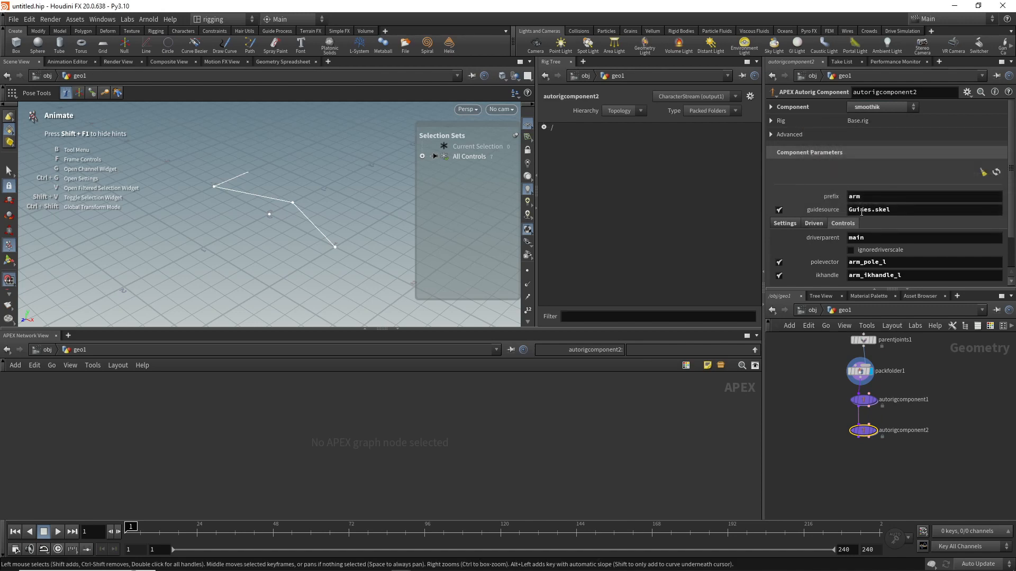
Step: Set the guidesource of autorigcomponent2 to Base.skel
{"action": "left_click", "coordinate": [862, 209]}
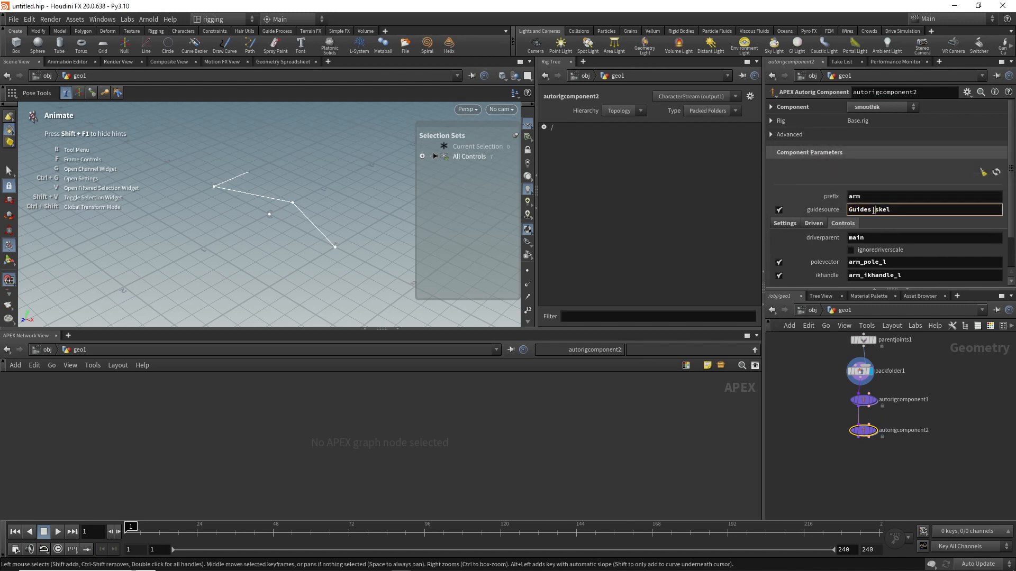
{"action": "type", "text": "s"}
{"action": "left_click_drag", "start_coordinate": [868, 210], "coordinate": [829, 208]}
{"action": "type", "text": "Base"}
{"action": "left_click", "coordinate": [892, 240]}
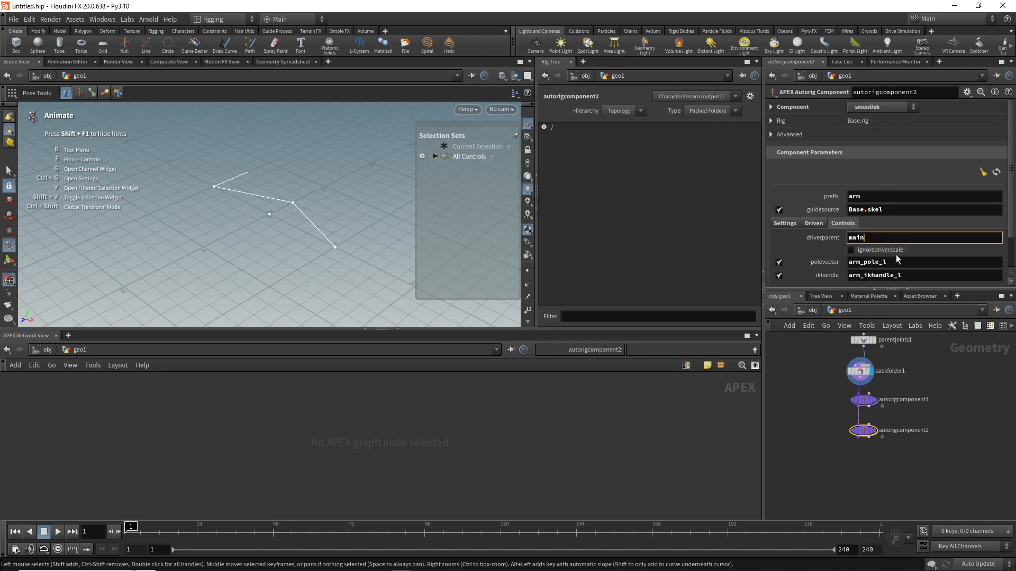
Step: Disable the smoothik, stretch and mirror options in autorigcomponent2's settings
{"action": "left_click", "coordinate": [785, 223]}
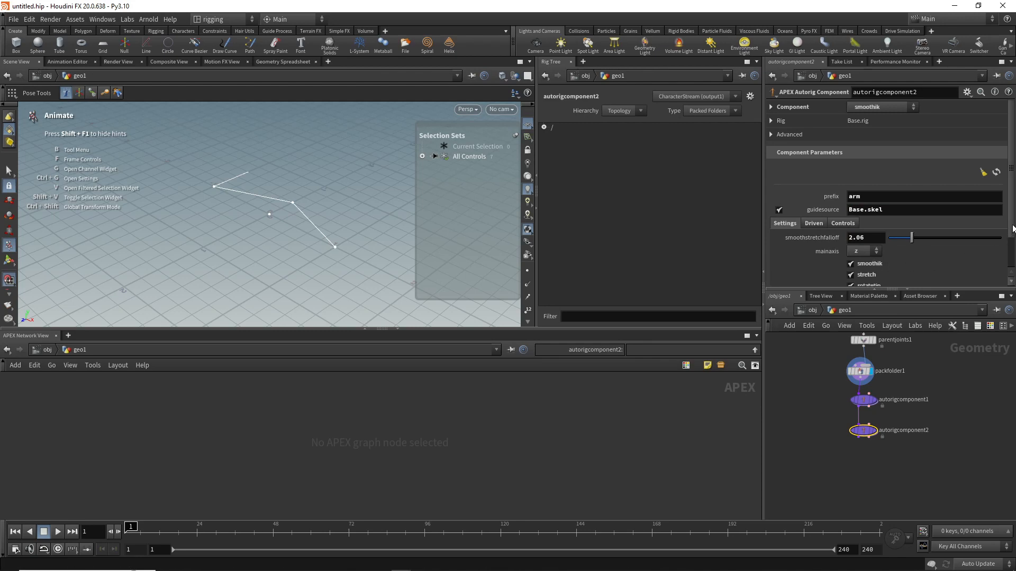
{"action": "scroll", "coordinate": [1008, 256], "scroll_direction": "down", "scroll_amount": 3}
{"action": "scroll", "coordinate": [1008, 256], "scroll_direction": "down", "scroll_amount": 1}
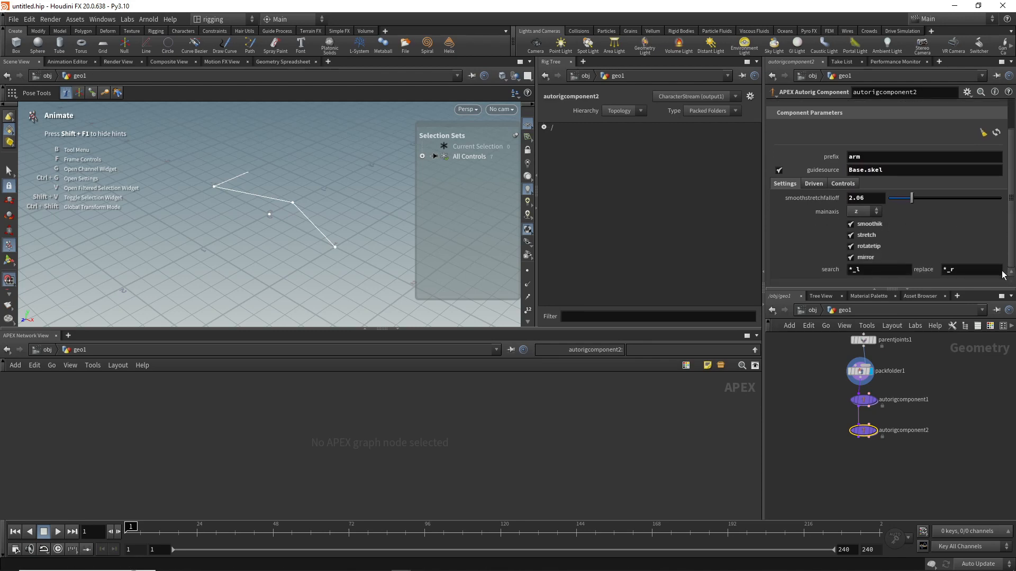
{"action": "left_click", "coordinate": [870, 225]}
{"action": "left_click", "coordinate": [868, 238]}
{"action": "left_click", "coordinate": [867, 258]}
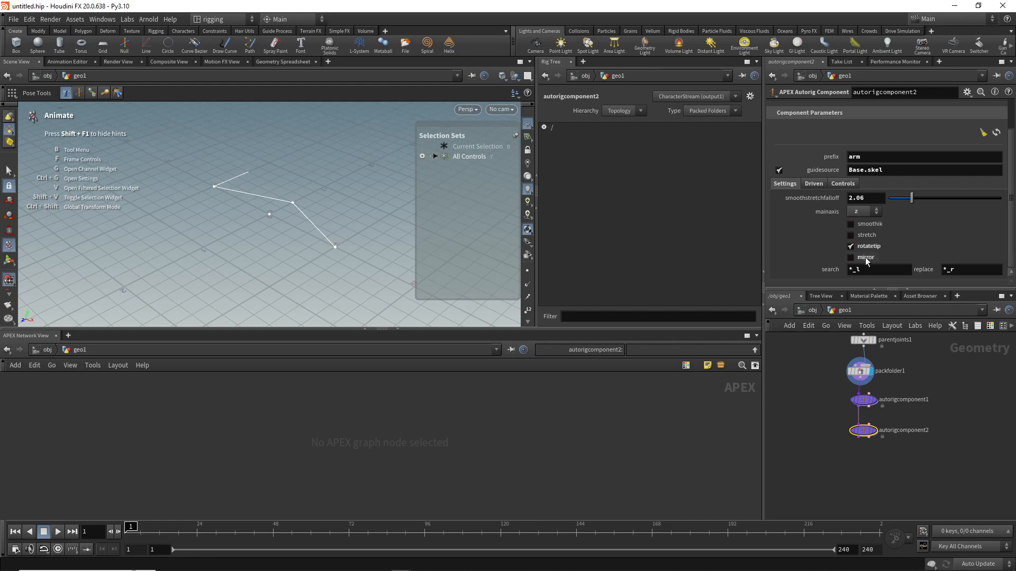
Step: Set autorigcomponent2's driven root joint to joint_0_ik and its mid joint to joint_1_ik
{"action": "left_click", "coordinate": [814, 184]}
{"action": "left_click", "coordinate": [862, 198]}
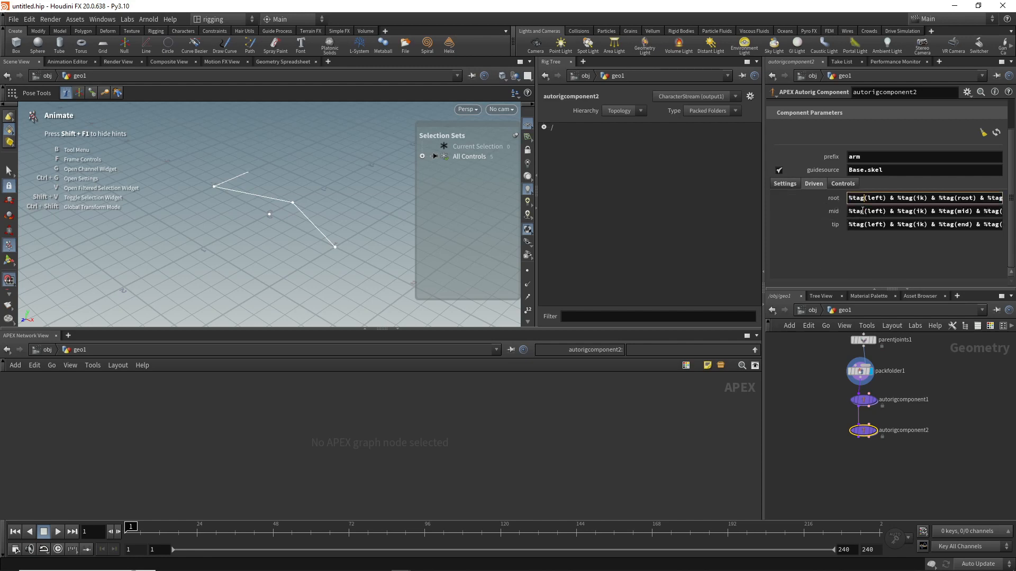
{"action": "key", "text": "ctrl+a"}
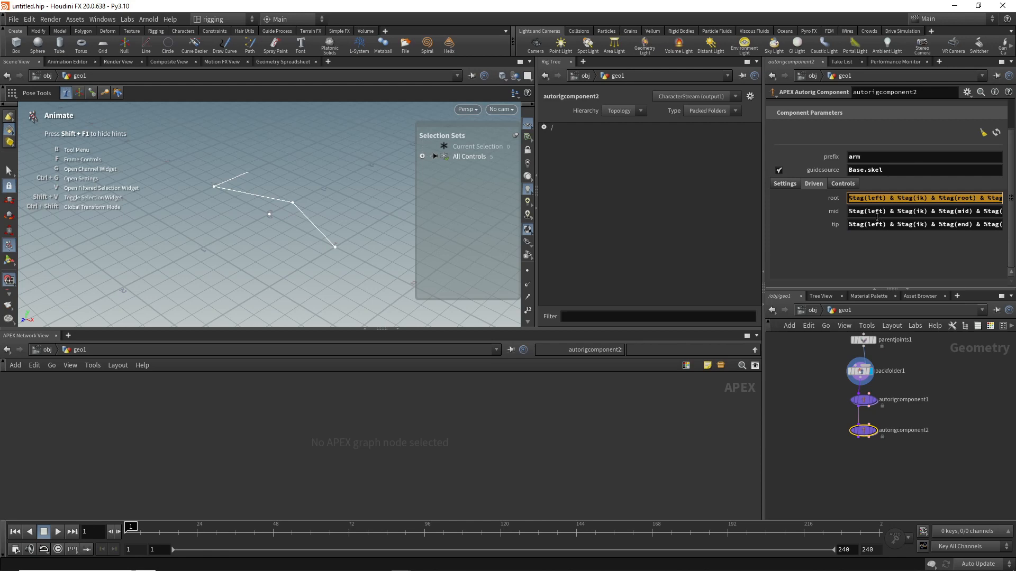
{"action": "type", "text": "joint_0_ik"}
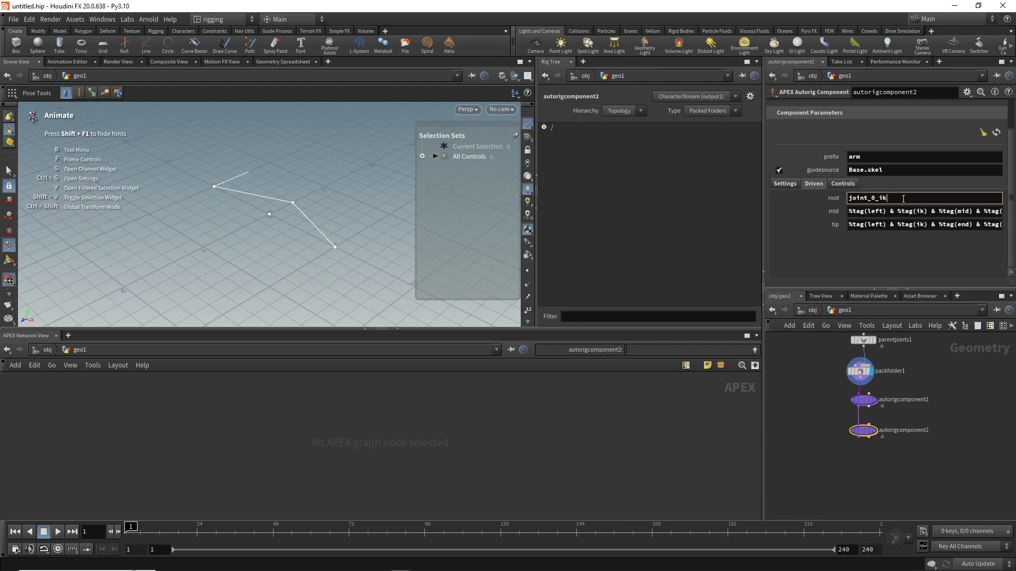
{"action": "left_click_drag", "start_coordinate": [902, 198], "coordinate": [848, 198]}
{"action": "key", "text": "ctrl+c"}
{"action": "triple_click", "coordinate": [868, 217]}
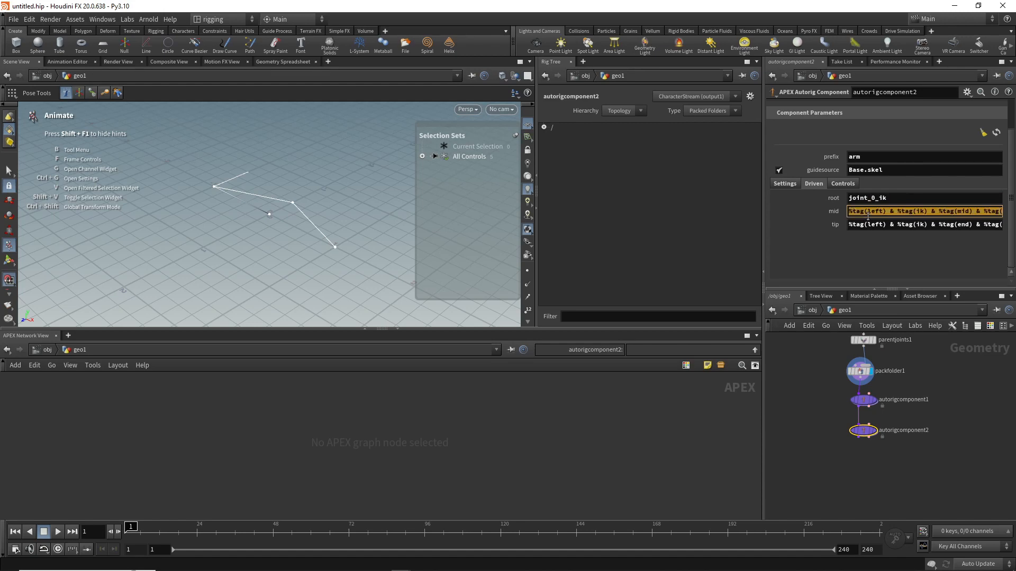
{"action": "key", "text": "ctrl+v"}
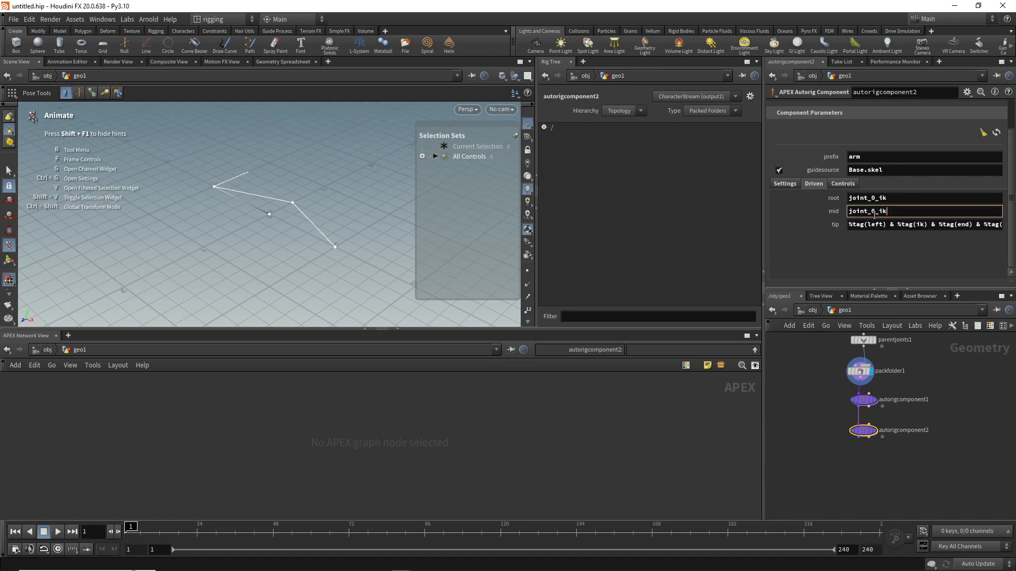
{"action": "type", "text": "1"}
Step: Set autorigcomponent2's driven tip joint to joint_2_ik
{"action": "left_click", "coordinate": [873, 225]}
{"action": "triple_click", "coordinate": [873, 225]}
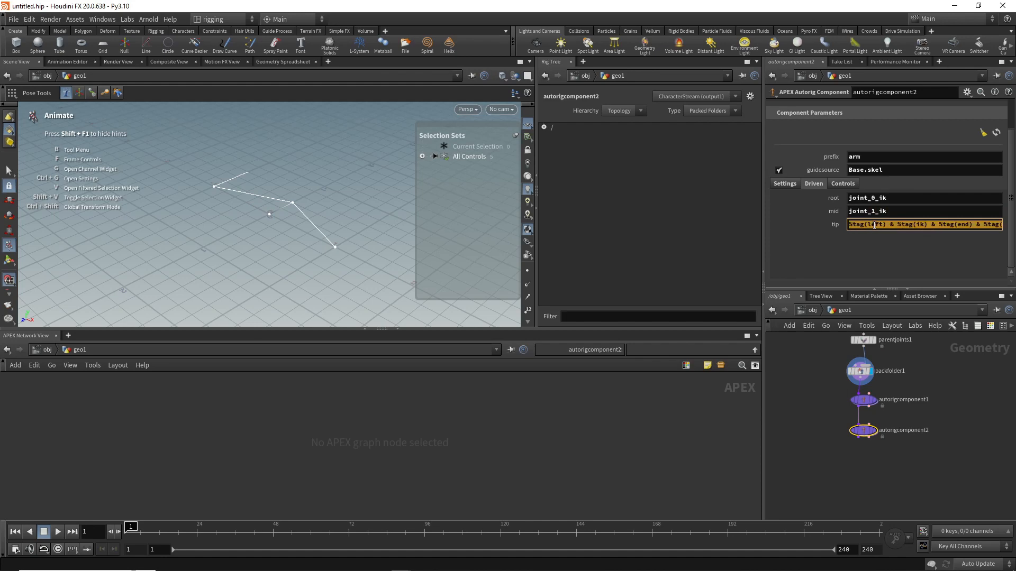
{"action": "key", "text": "ctrl+v"}
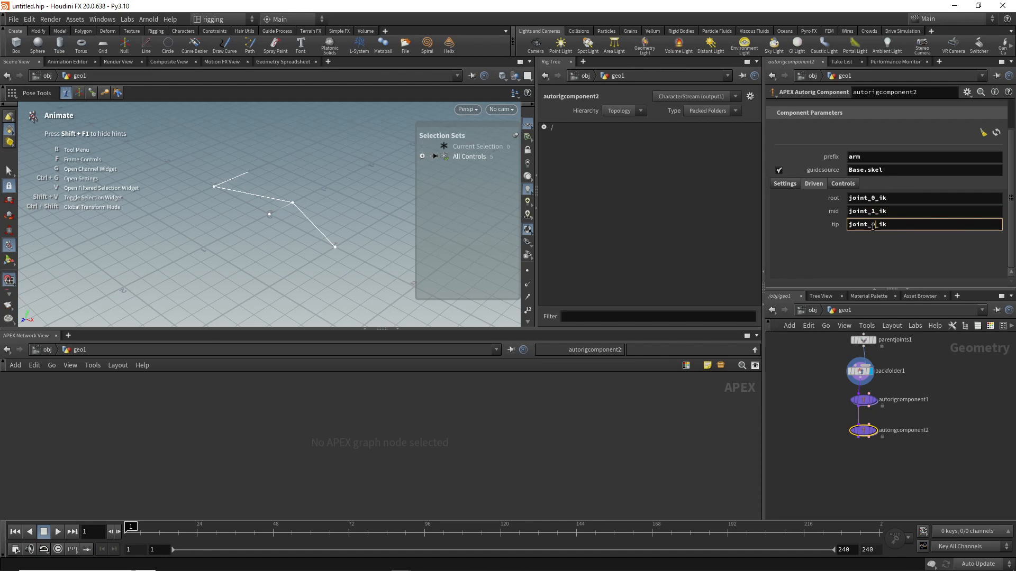
{"action": "double_click", "coordinate": [873, 225]}
{"action": "type", "text": "2"}
{"action": "key", "text": "Return"}
Step: Name autorigcomponent2's polevector control pole and its ikhandle control ikhandle
{"action": "left_click", "coordinate": [844, 183]}
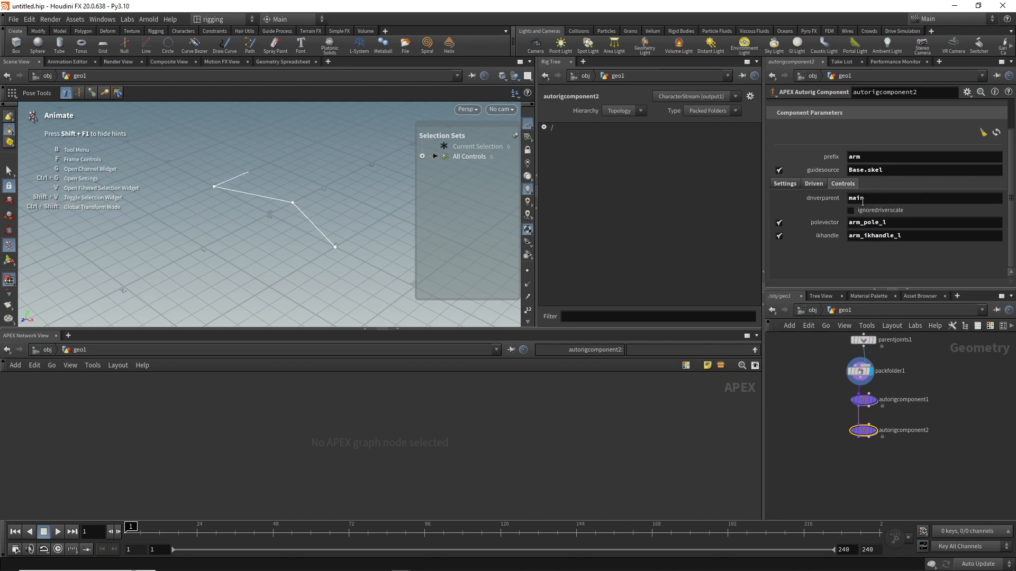
{"action": "double_click", "coordinate": [893, 222]}
{"action": "type", "text": "pole"}
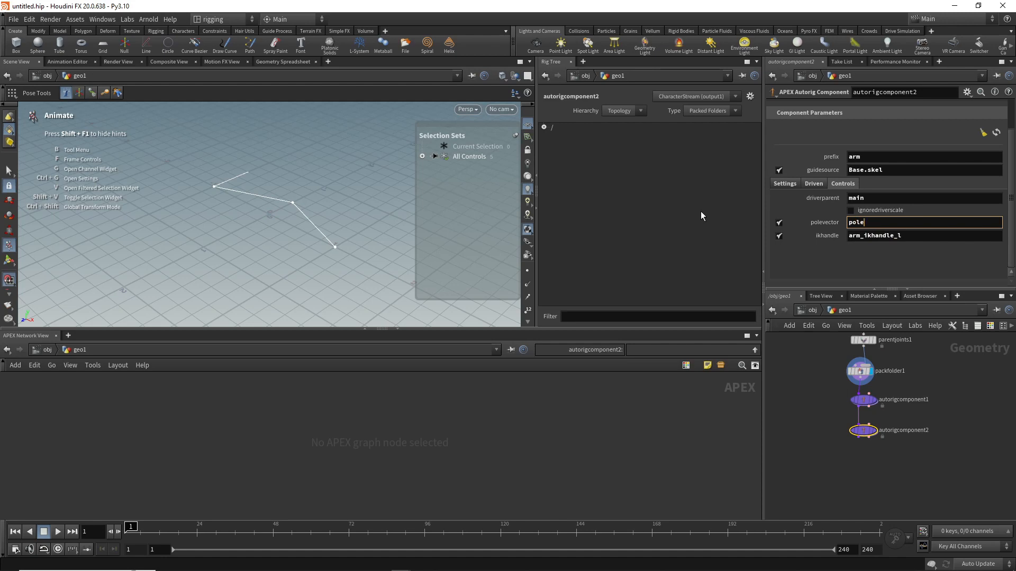
{"action": "double_click", "coordinate": [908, 236]}
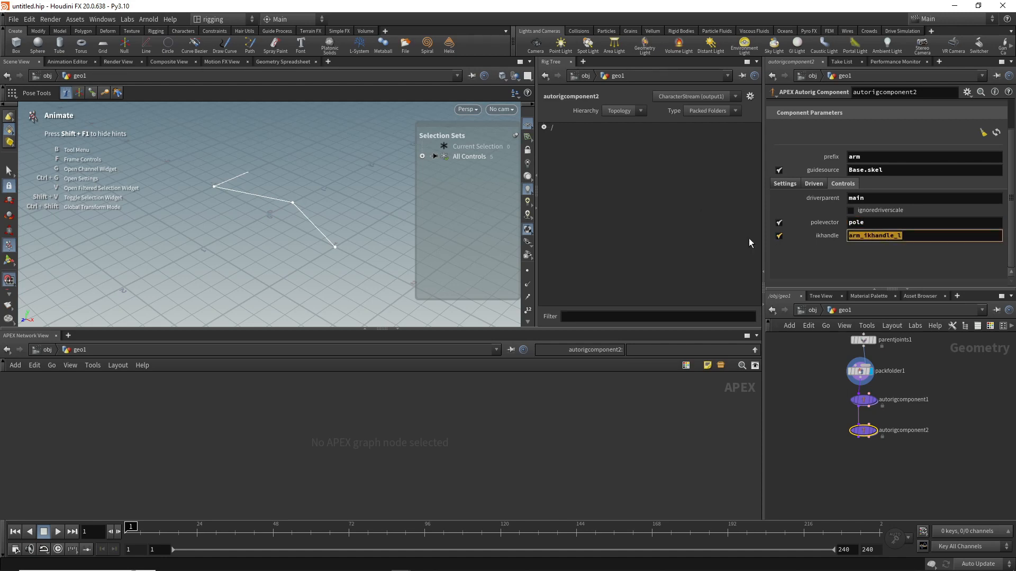
{"action": "type", "text": "ikhandle"}
{"action": "left_click", "coordinate": [914, 259]}
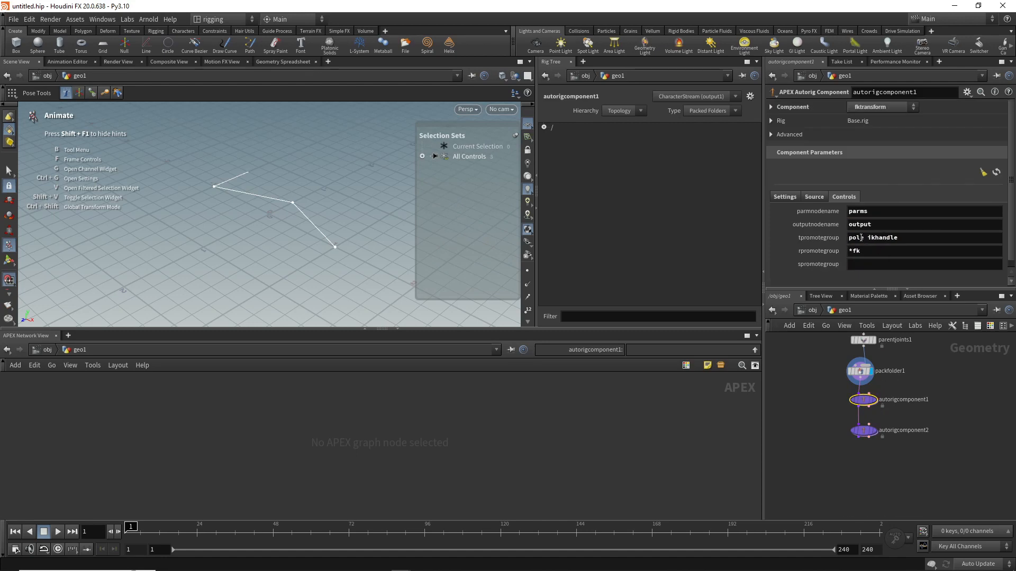
Step: Compare autorigcomponent2's driven joint names with the IK chain by displaying parentjoints1 and expanding its root hierarchy in the rig tree
{"action": "left_click", "coordinate": [864, 428]}
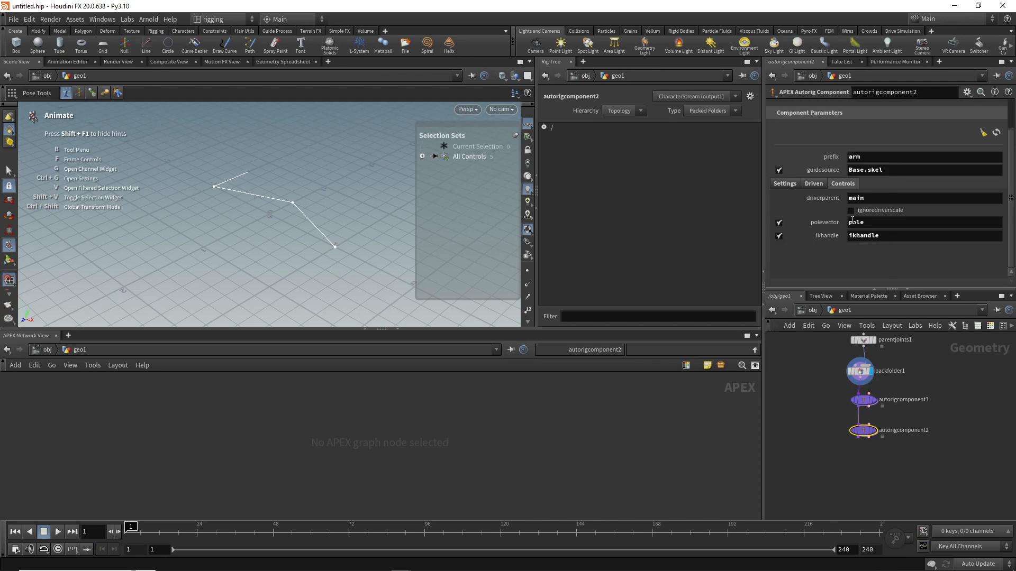
{"action": "left_click", "coordinate": [813, 184]}
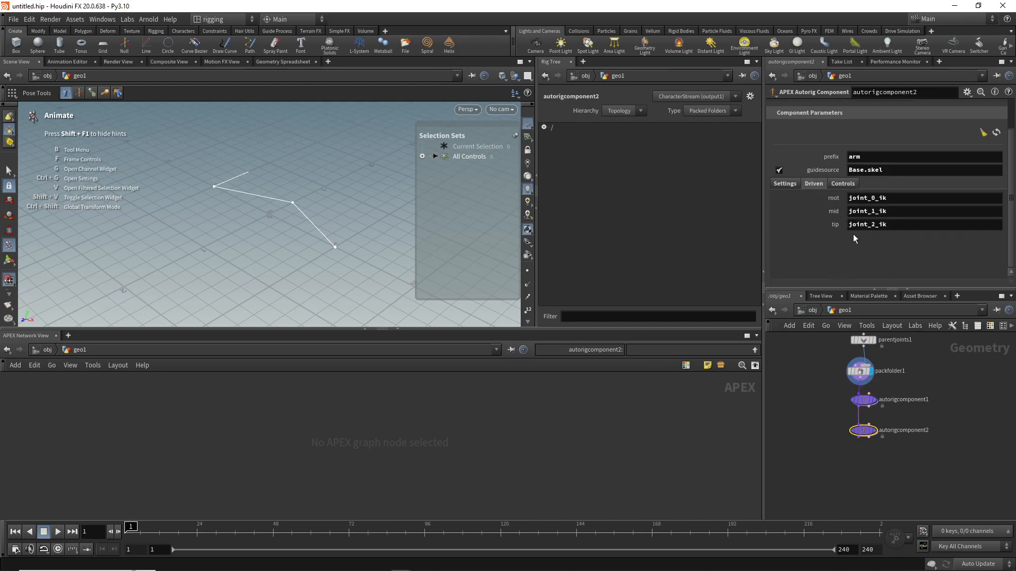
{"action": "middle_click_drag", "start_coordinate": [938, 380], "coordinate": [922, 405]}
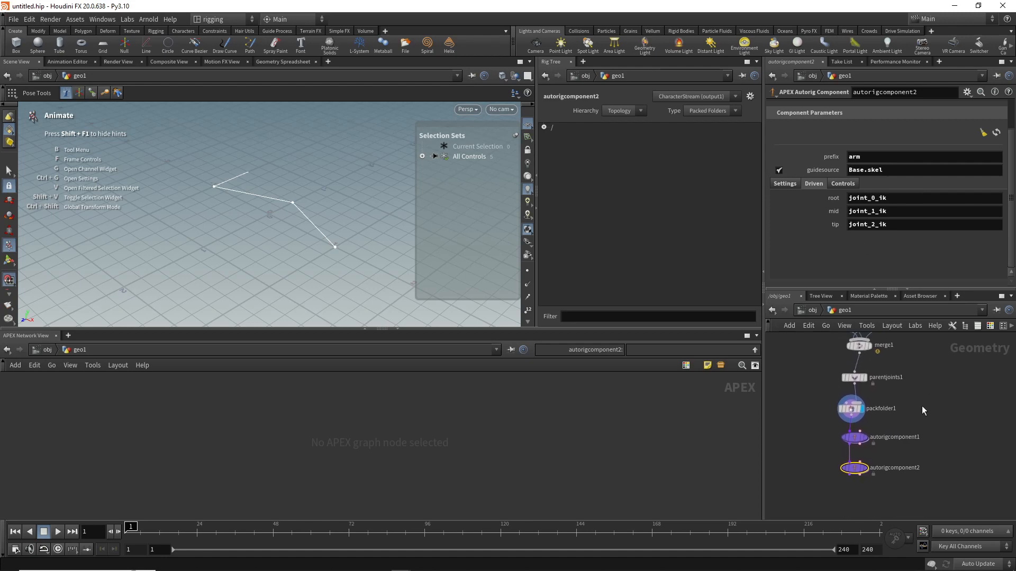
{"action": "left_click", "coordinate": [856, 377]}
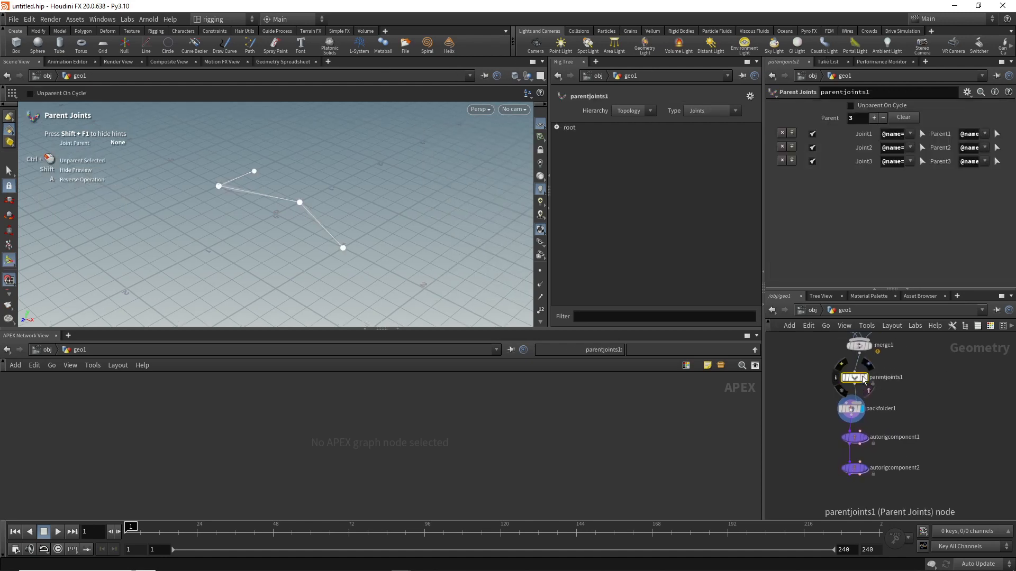
{"action": "left_click", "coordinate": [864, 377]}
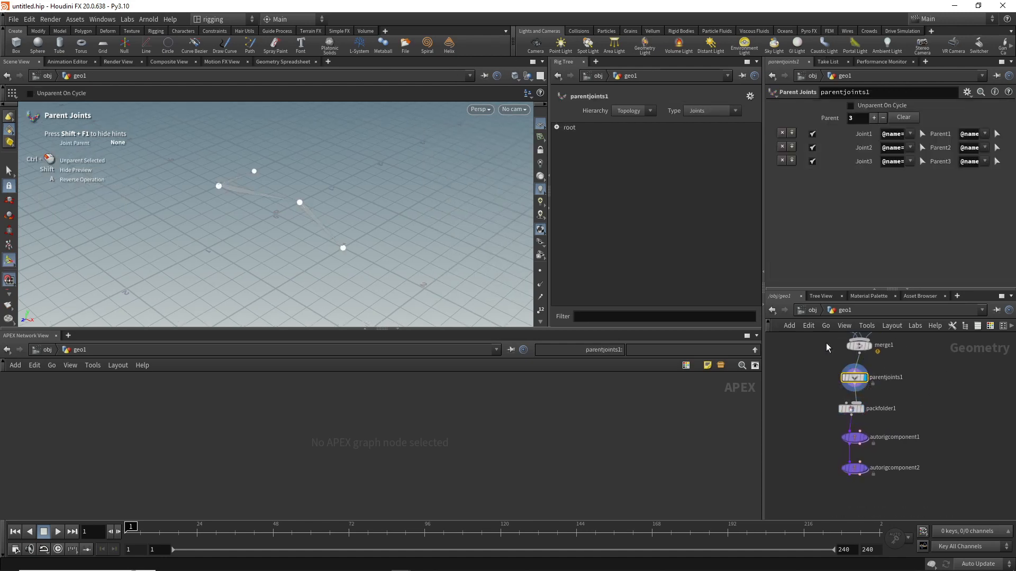
{"action": "left_click", "coordinate": [557, 127]}
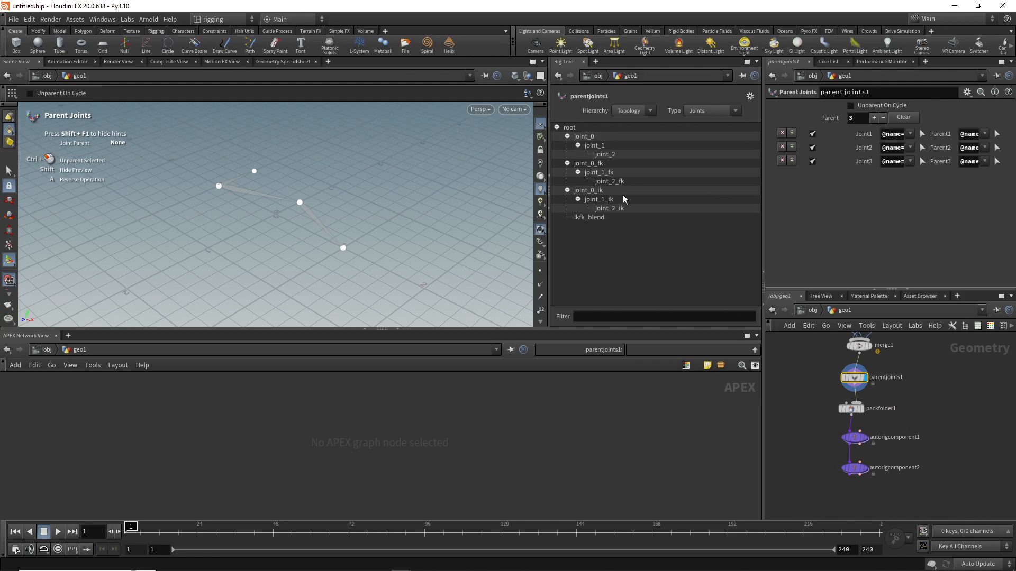
{"action": "mouse_move", "coordinate": [868, 472]}
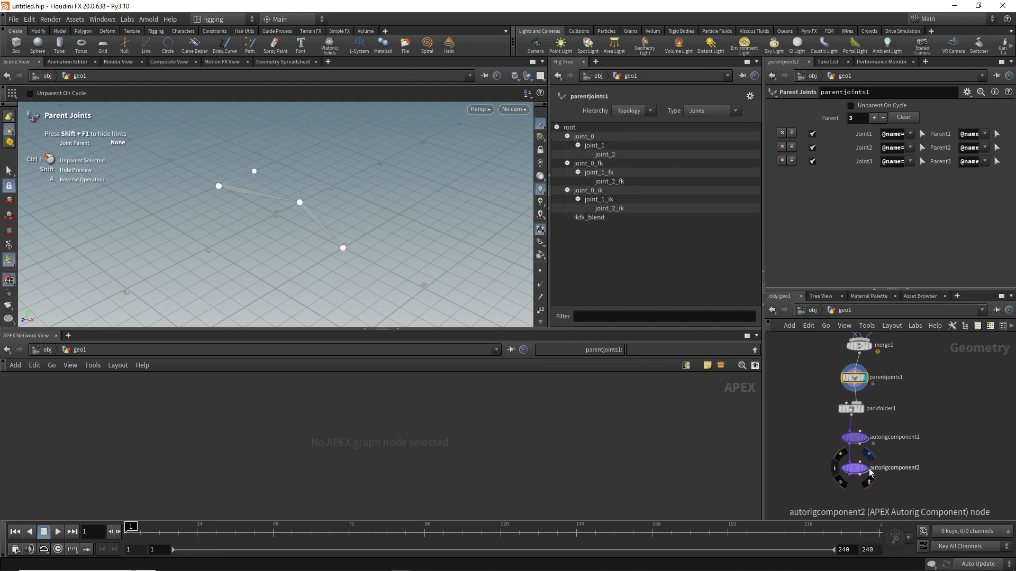
Step: Add an Unpack Folder node fed by autorigcomponent2 and set its extract pattern to /*.rig
{"action": "left_click", "coordinate": [865, 470]}
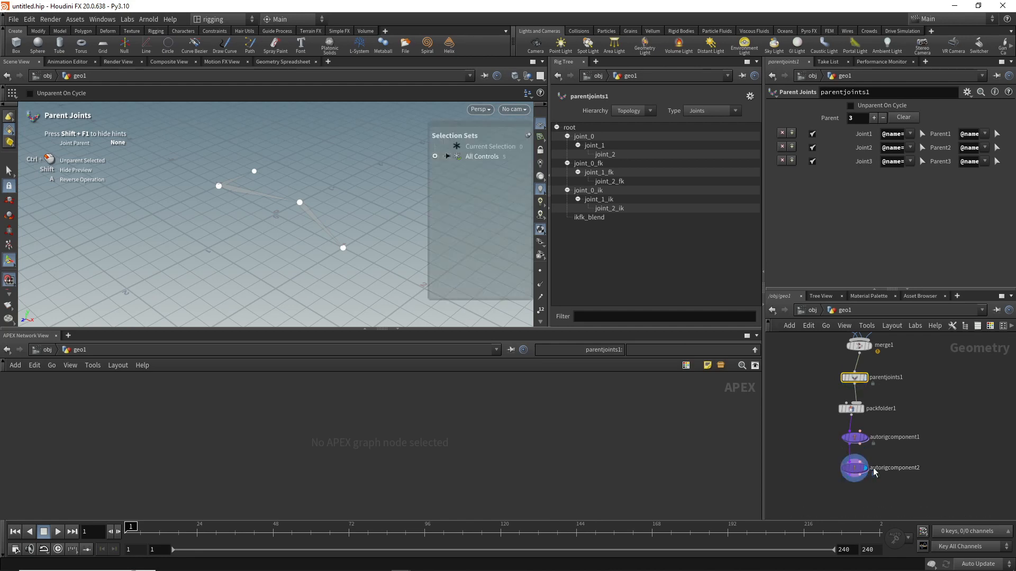
{"action": "middle_click_drag", "start_coordinate": [908, 479], "coordinate": [909, 447]}
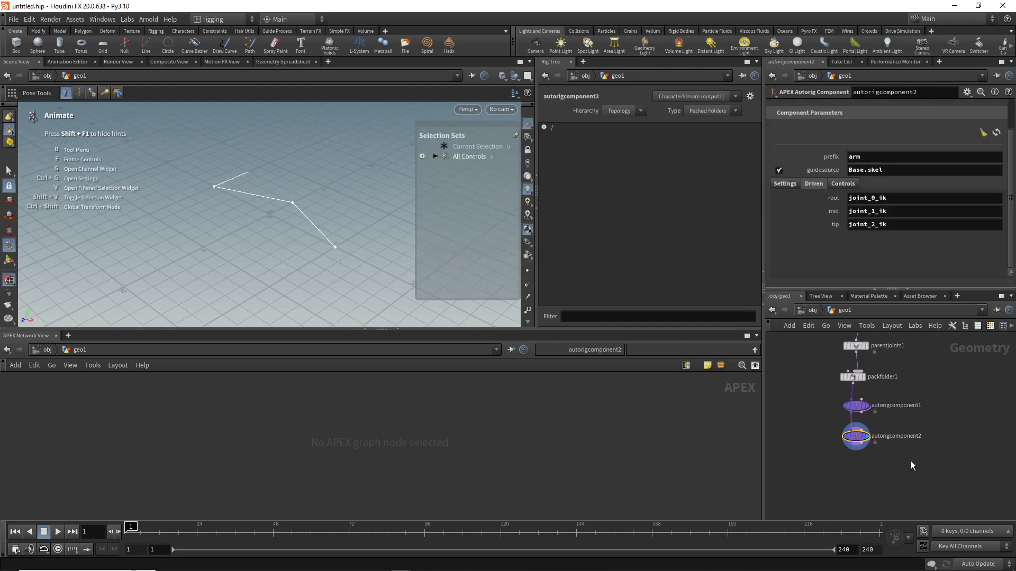
{"action": "key", "text": "Tab"}
{"action": "type", "text": "unp"}
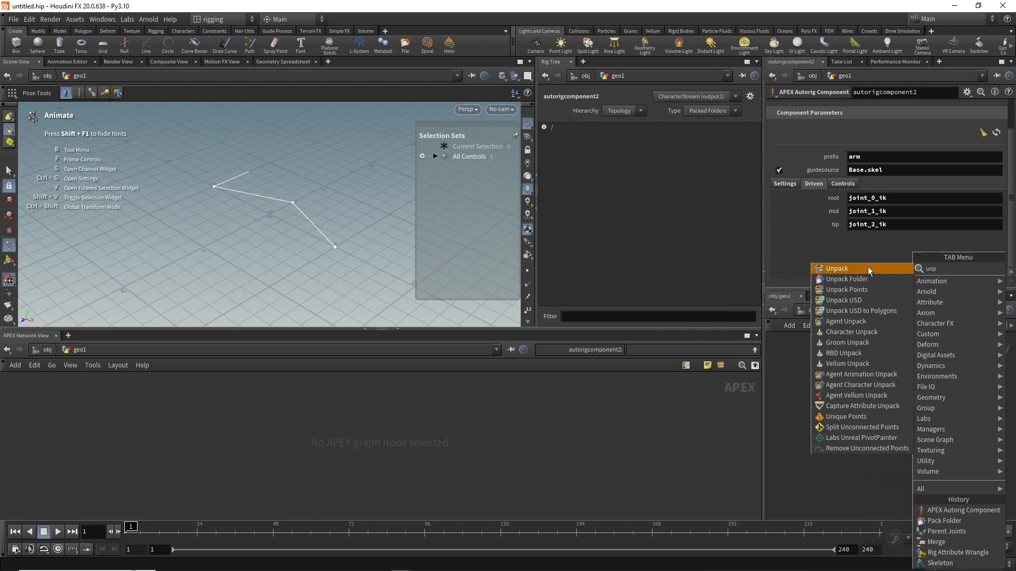
{"action": "left_click", "coordinate": [867, 278]}
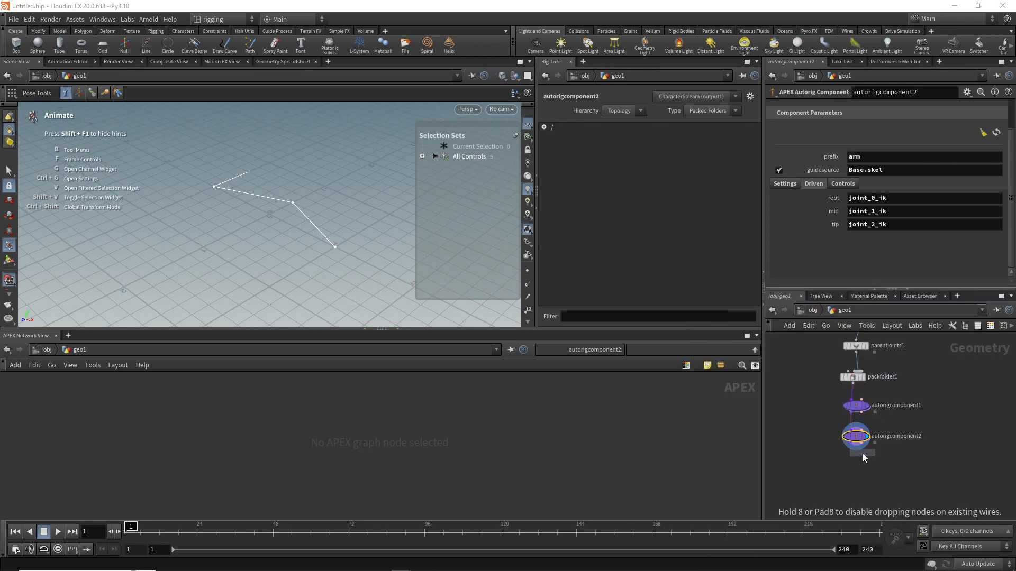
{"action": "left_click", "coordinate": [855, 468]}
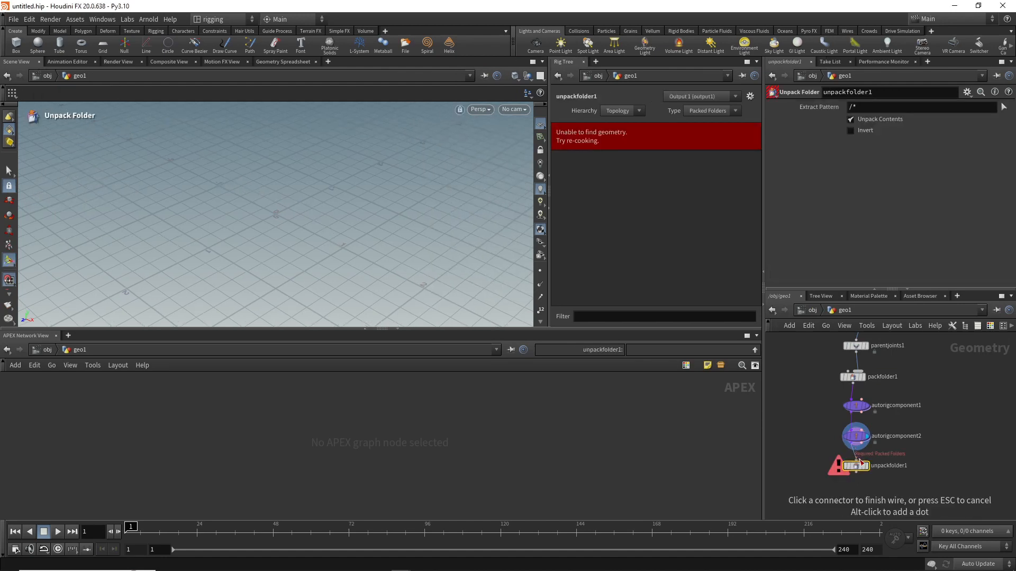
{"action": "left_click_drag", "start_coordinate": [860, 465], "coordinate": [887, 467]}
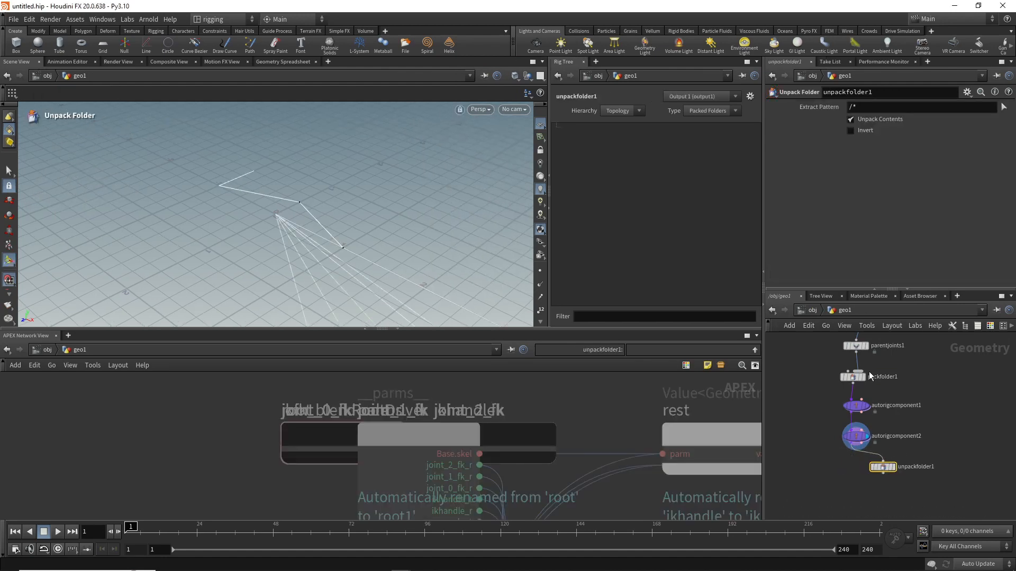
{"action": "left_click", "coordinate": [882, 106]}
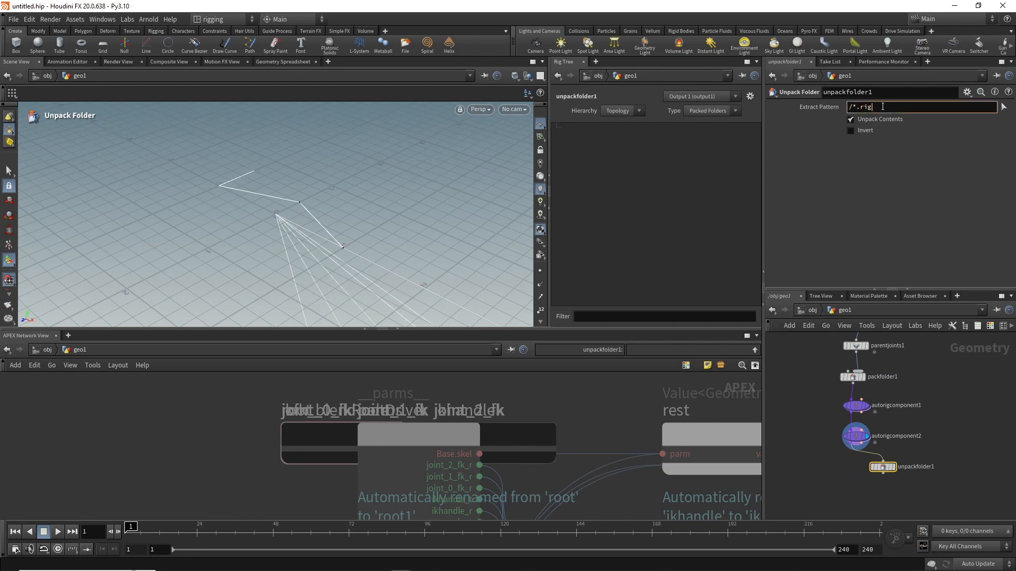
{"action": "key", "text": "Return"}
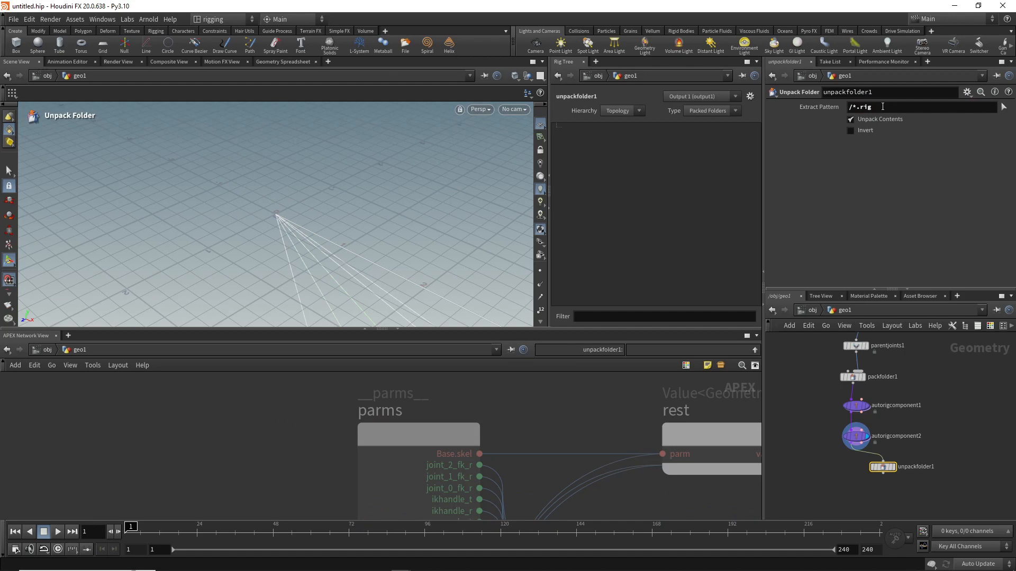
Step: Add an APEX Edit Graph node after unpackfolder1, display it and frame its whole graph in the APEX network view
{"action": "middle_click_drag", "start_coordinate": [941, 429], "coordinate": [944, 389]}
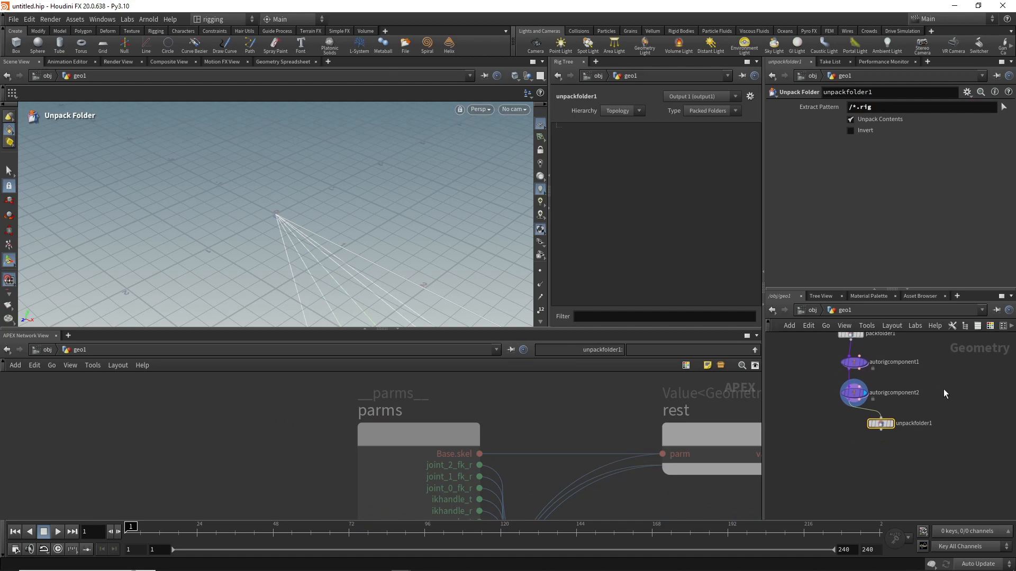
{"action": "key", "text": "Tab"}
{"action": "type", "text": "edi"}
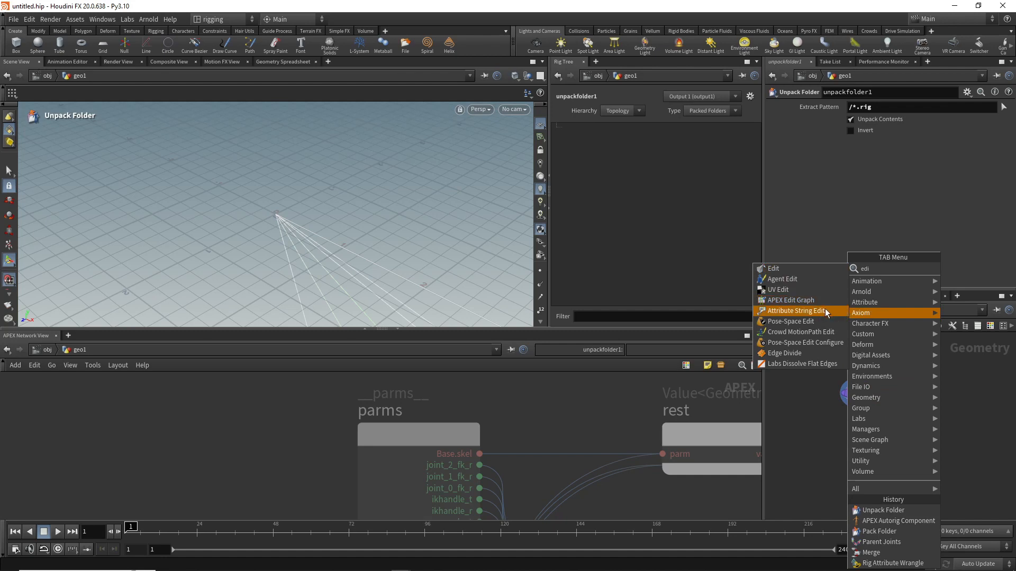
{"action": "left_click", "coordinate": [818, 301]}
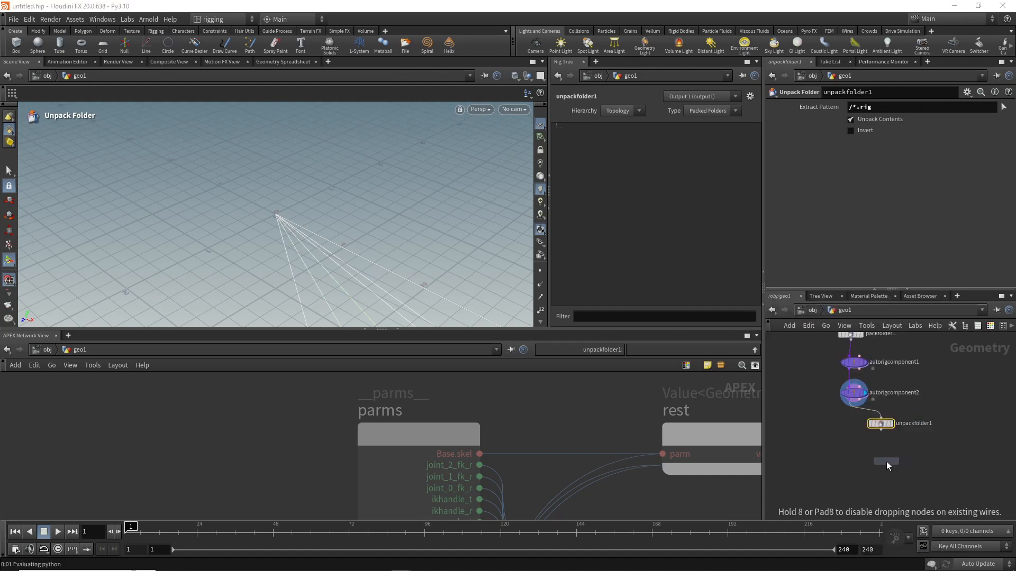
{"action": "left_click", "coordinate": [886, 461]}
{"action": "left_click", "coordinate": [881, 430]}
{"action": "left_click", "coordinate": [887, 455]}
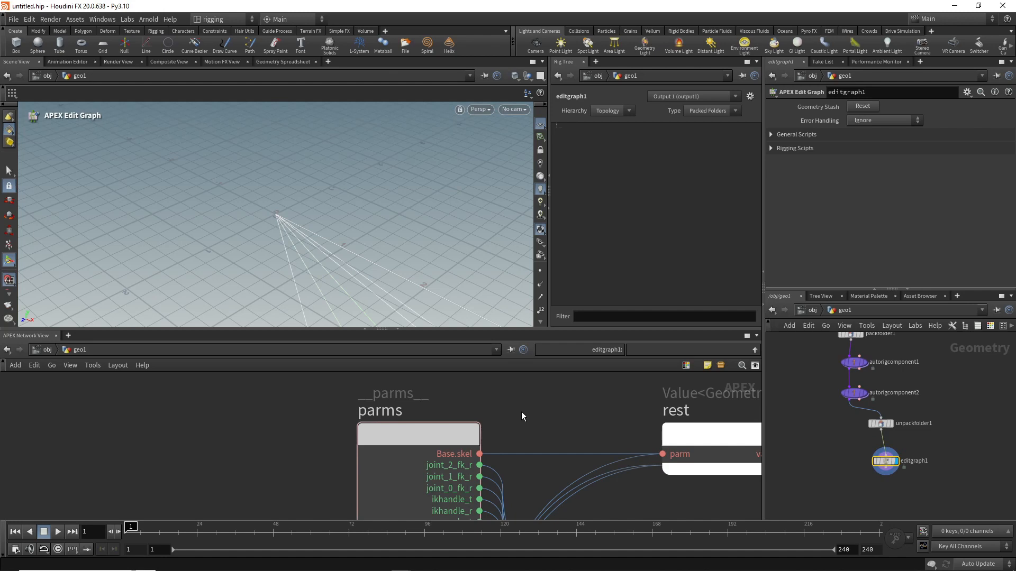
{"action": "key", "text": "f"}
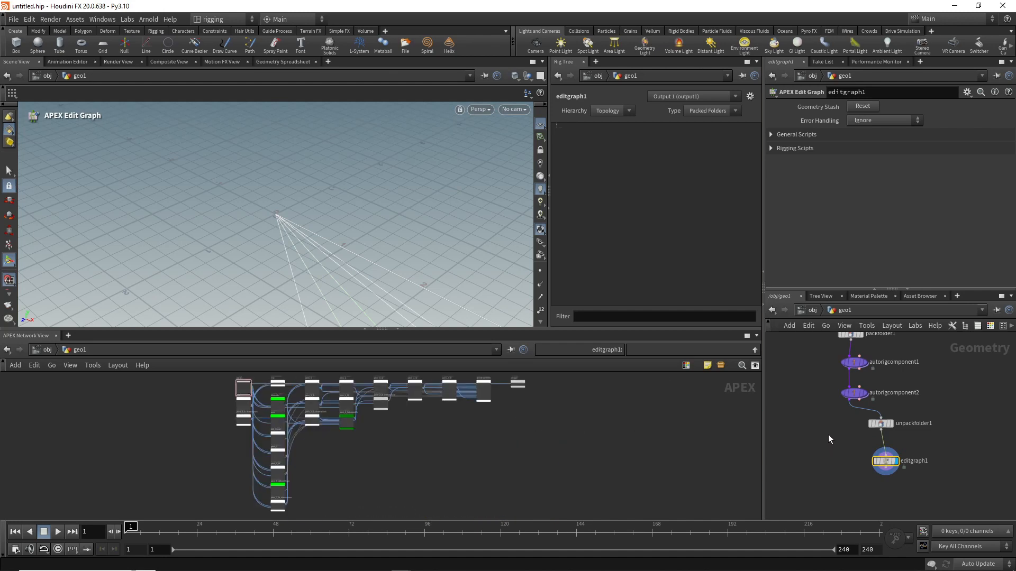
Step: Add a second Pack Folder node with autorigcomponent2 as its target folder input and editgraph1 as its source input
{"action": "key", "text": "Tab"}
{"action": "type", "text": "pac"}
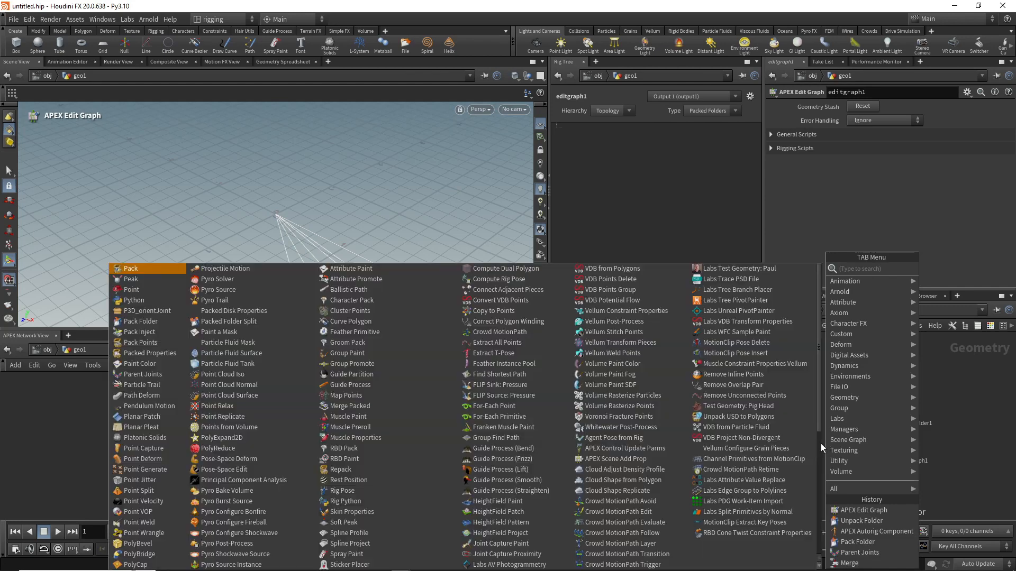
{"action": "type", "text": "k"}
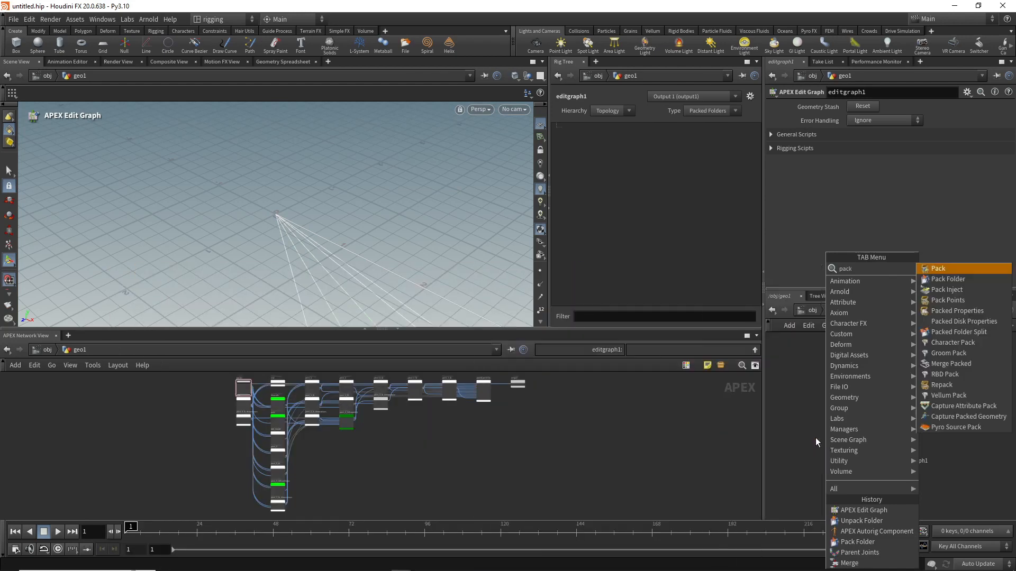
{"action": "left_click", "coordinate": [965, 278]}
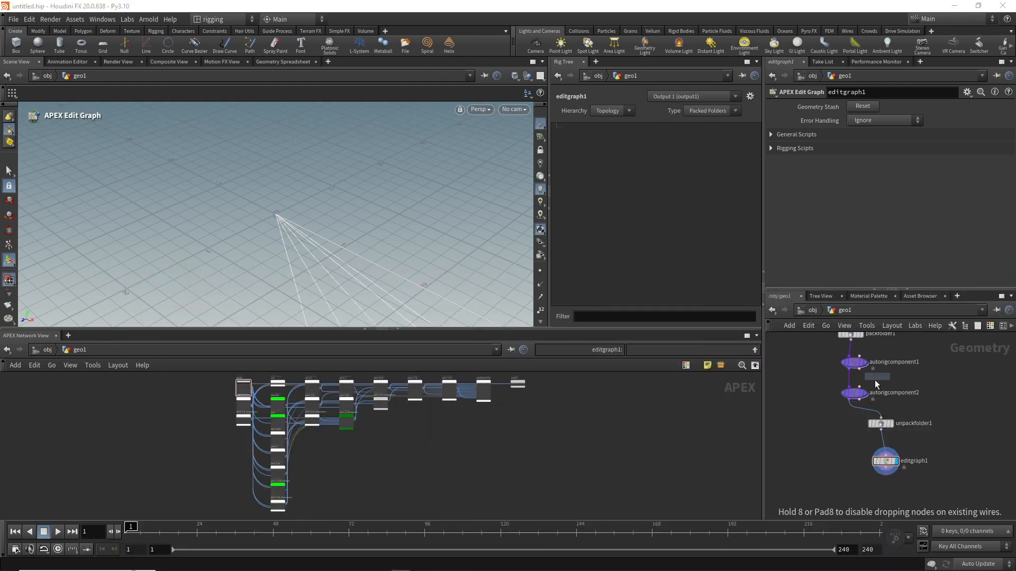
{"action": "left_click", "coordinate": [855, 483]}
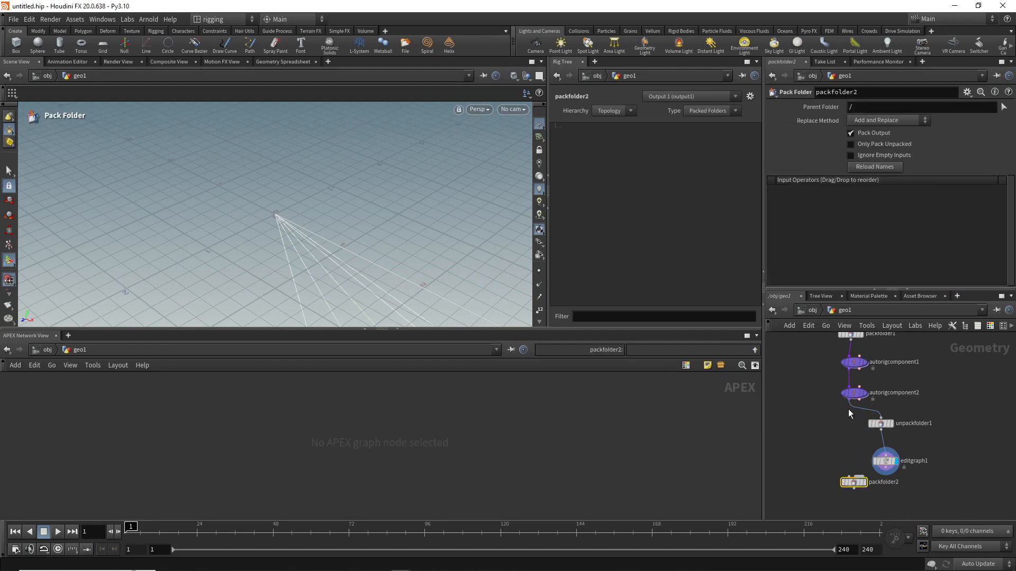
{"action": "left_click", "coordinate": [849, 405]}
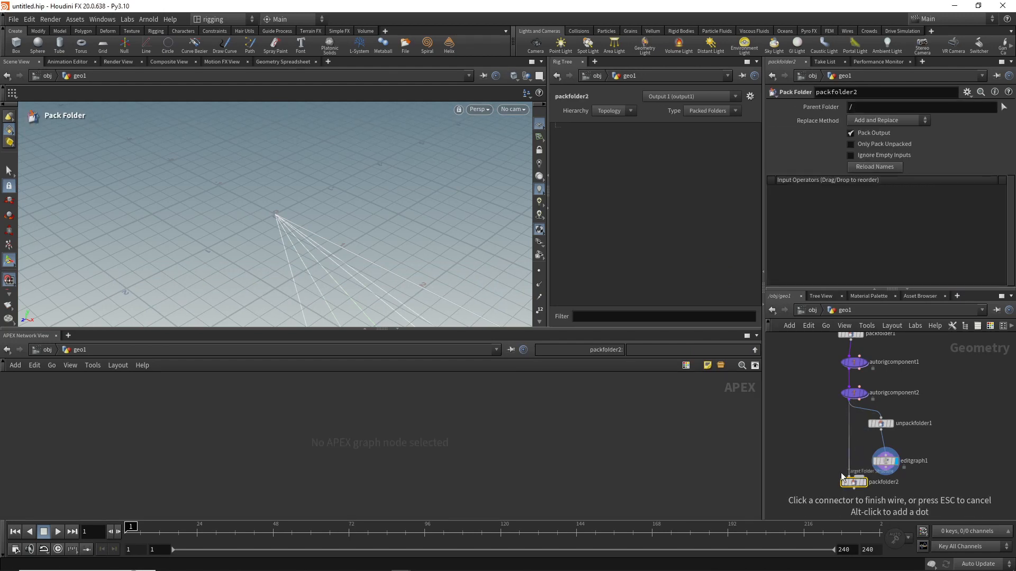
{"action": "left_click", "coordinate": [843, 476]}
{"action": "left_click", "coordinate": [882, 473]}
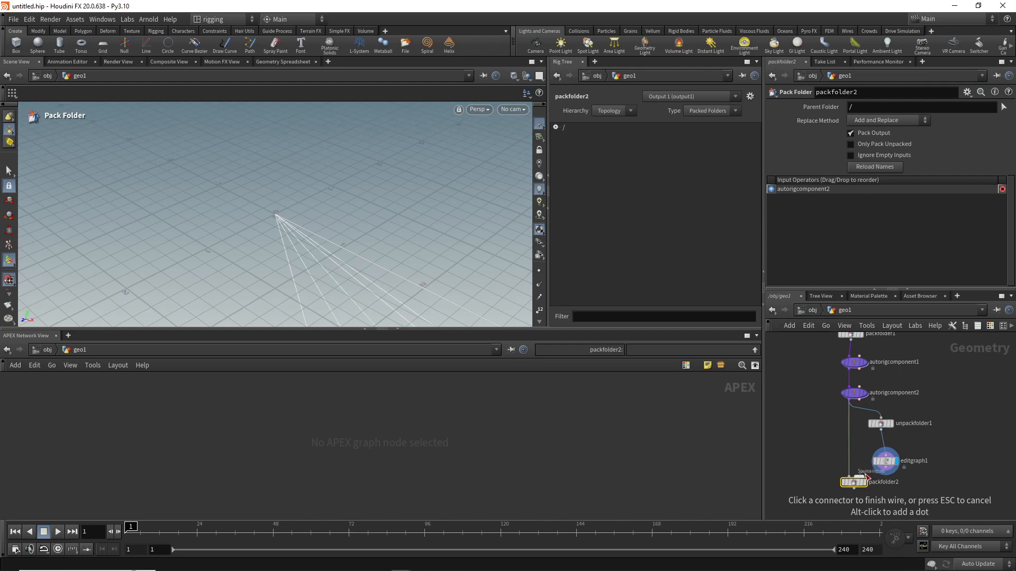
{"action": "left_click", "coordinate": [867, 475]}
Step: Add an APEX Scene Animate node below packfolder2
{"action": "scroll", "coordinate": [804, 455], "scroll_direction": "down", "scroll_amount": 3}
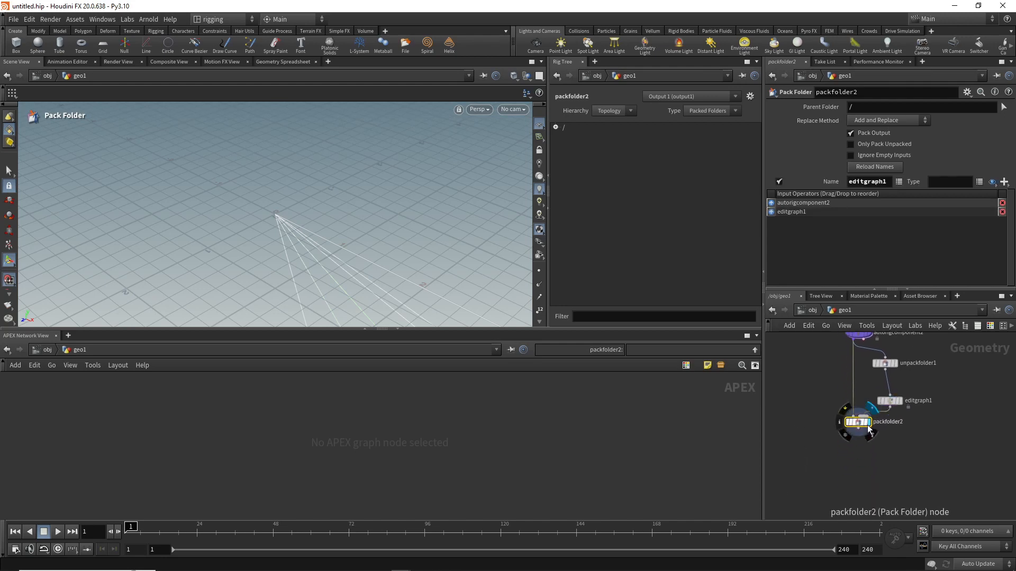
{"action": "key", "text": "Tab"}
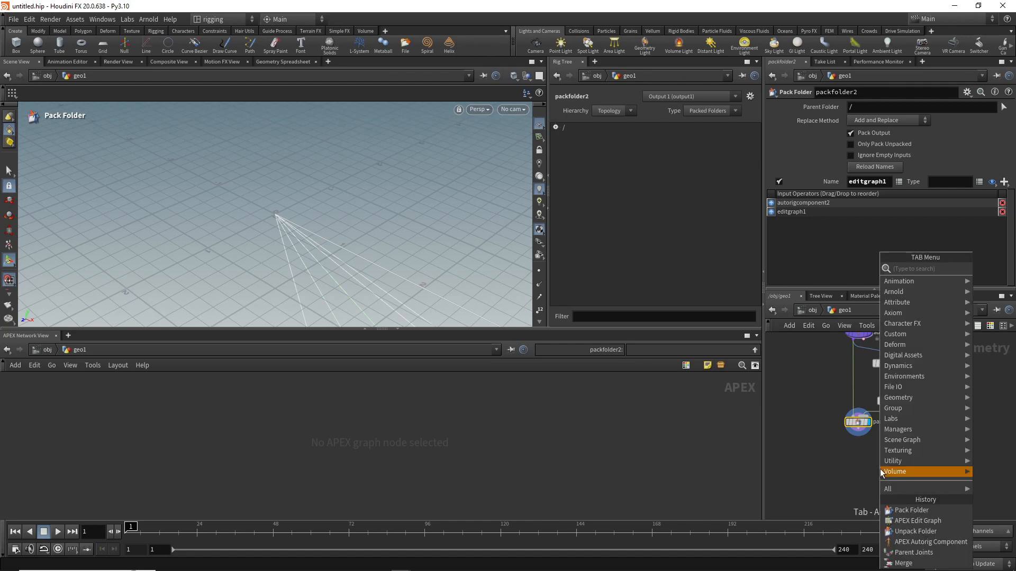
{"action": "type", "text": "sc"}
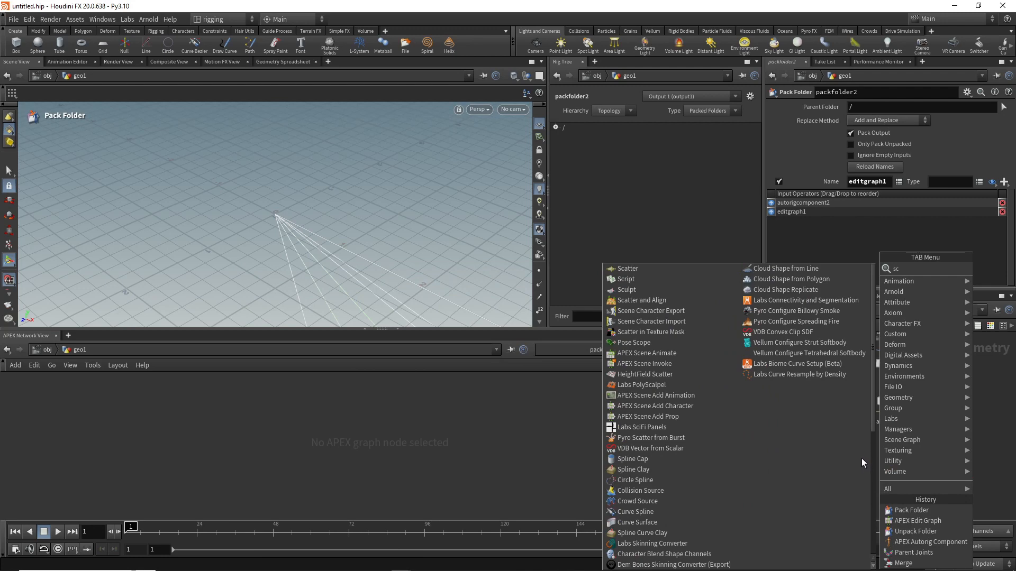
{"action": "type", "text": "e"}
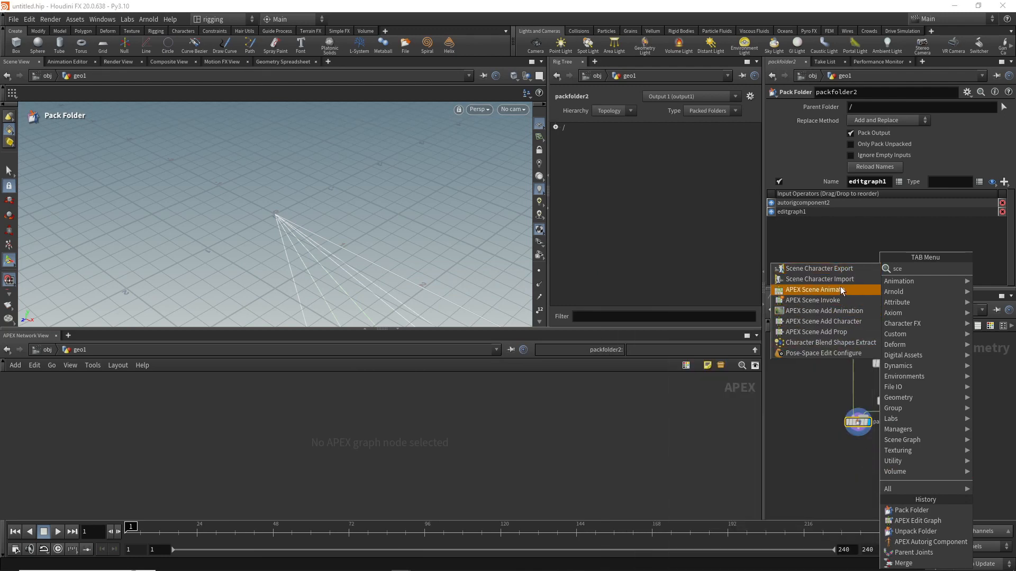
{"action": "left_click", "coordinate": [840, 289]}
{"action": "left_click", "coordinate": [869, 472]}
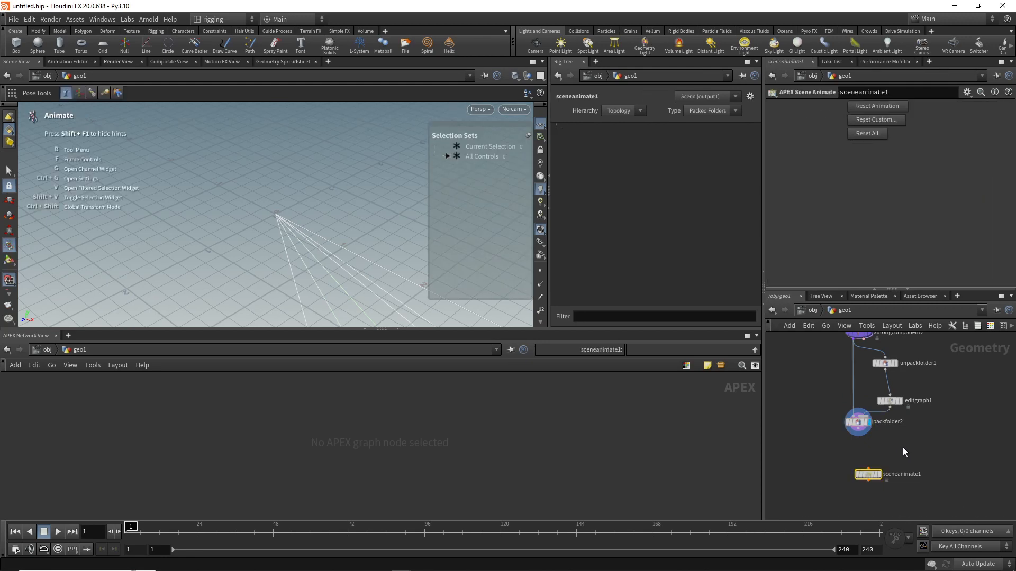
Step: Wire an APEX Configure Controls node between packfolder2 and sceneanimate1, then display sceneanimate1 and expand All Controls in its selection sets
{"action": "key", "text": "Tab"}
{"action": "type", "text": "c"}
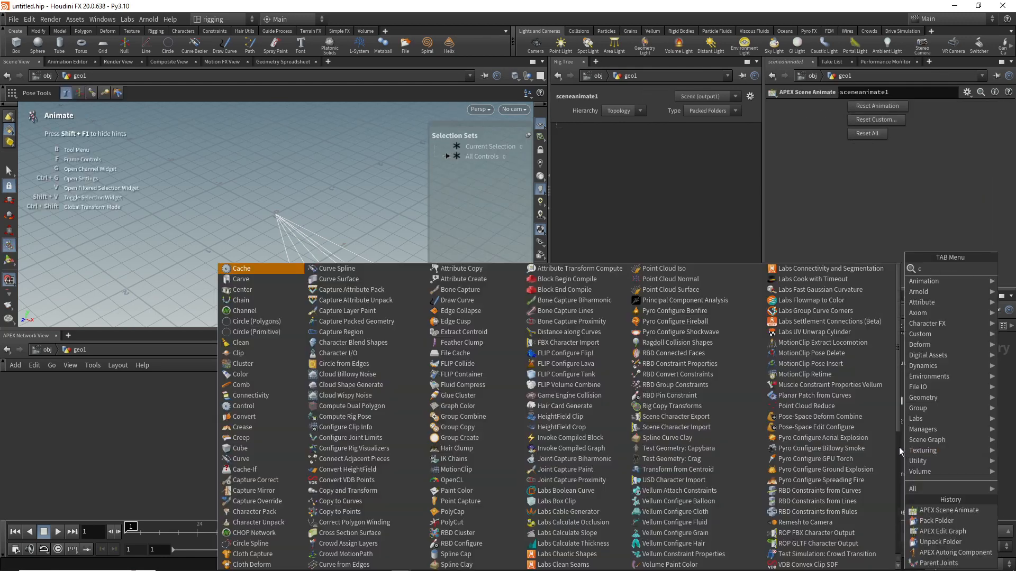
{"action": "type", "text": "ontr"}
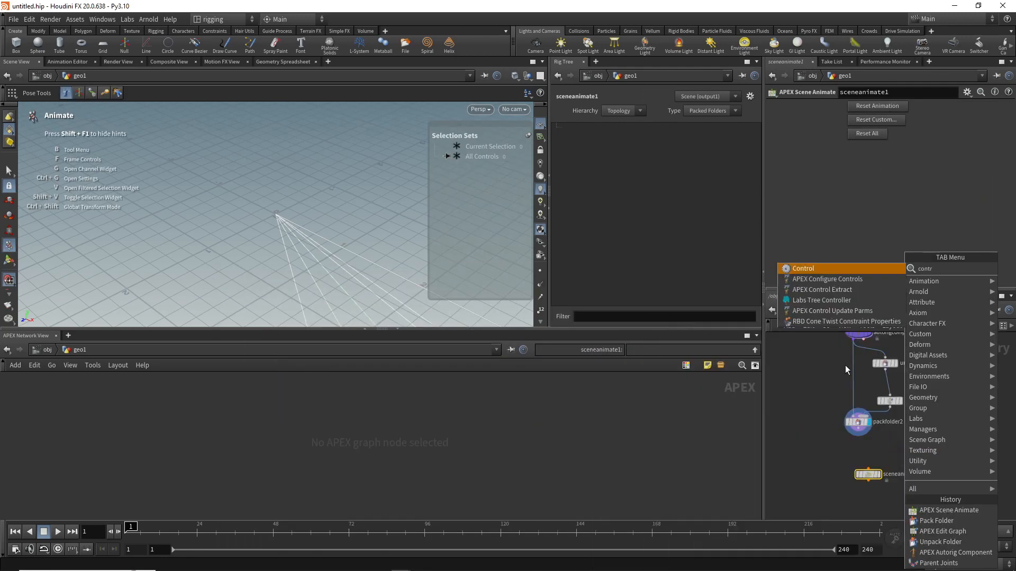
{"action": "left_click", "coordinate": [858, 279]}
{"action": "left_click", "coordinate": [866, 450]}
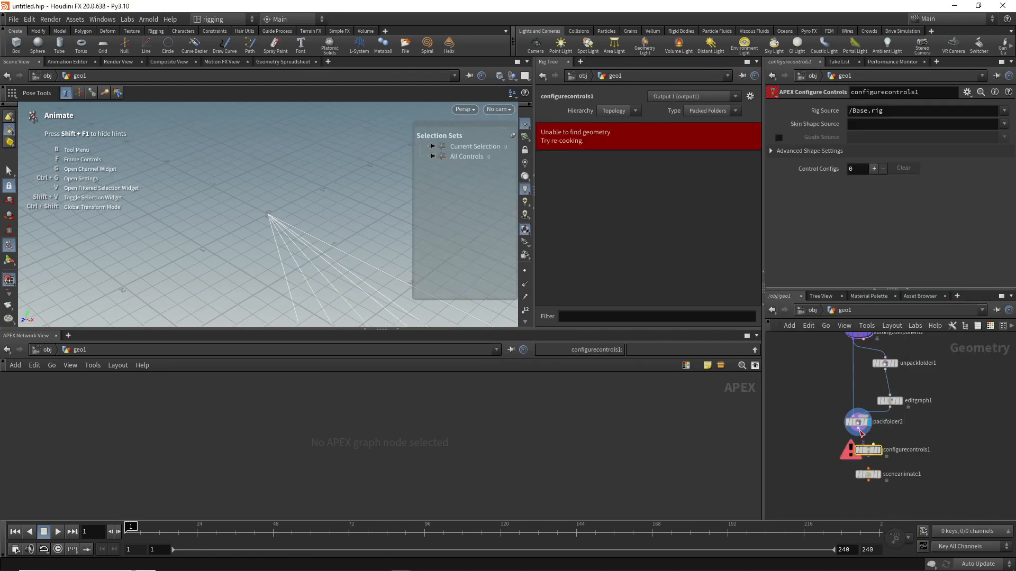
{"action": "left_click_drag", "start_coordinate": [859, 433], "coordinate": [866, 445]}
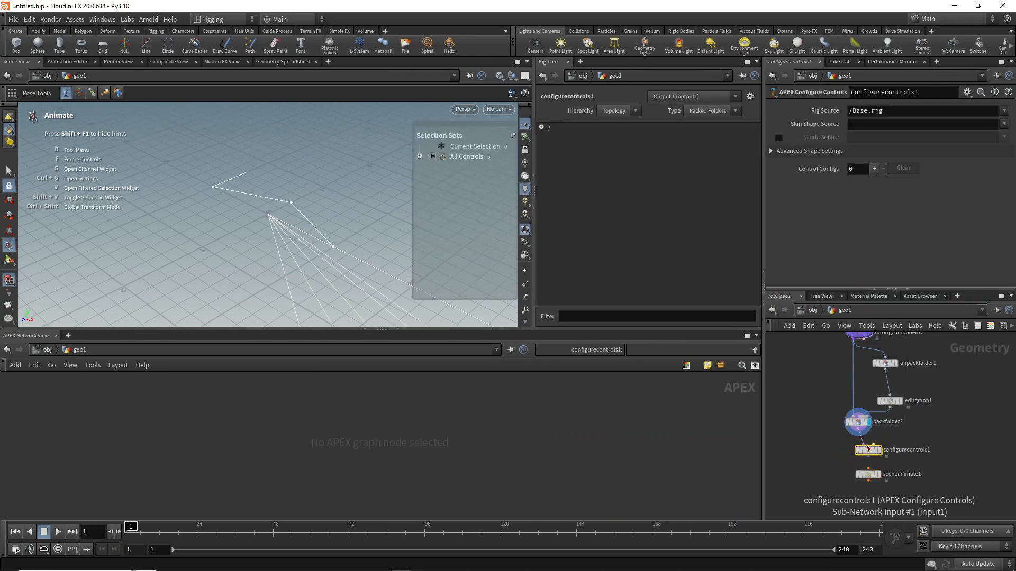
{"action": "left_click", "coordinate": [869, 457]}
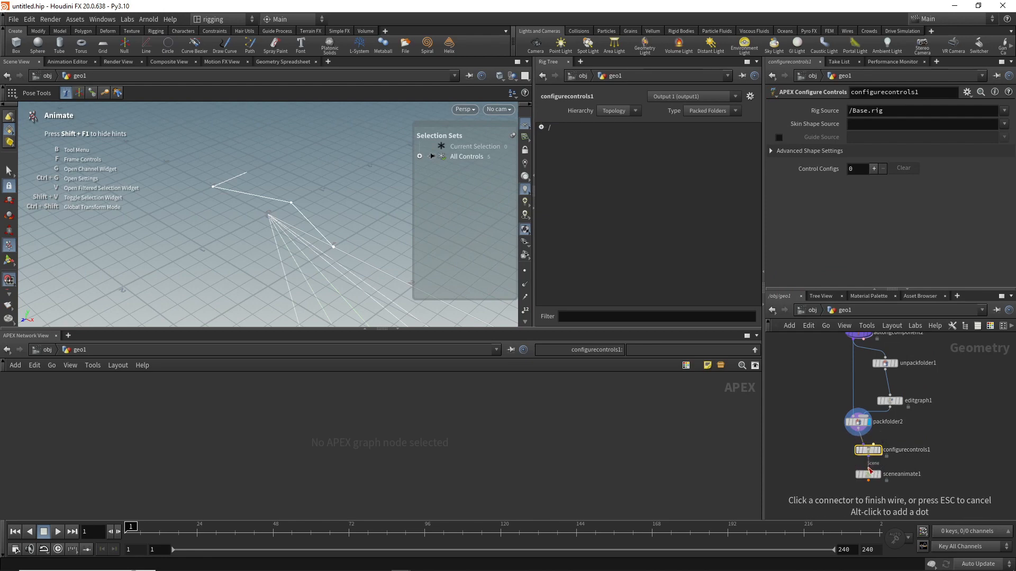
{"action": "left_click", "coordinate": [869, 469]}
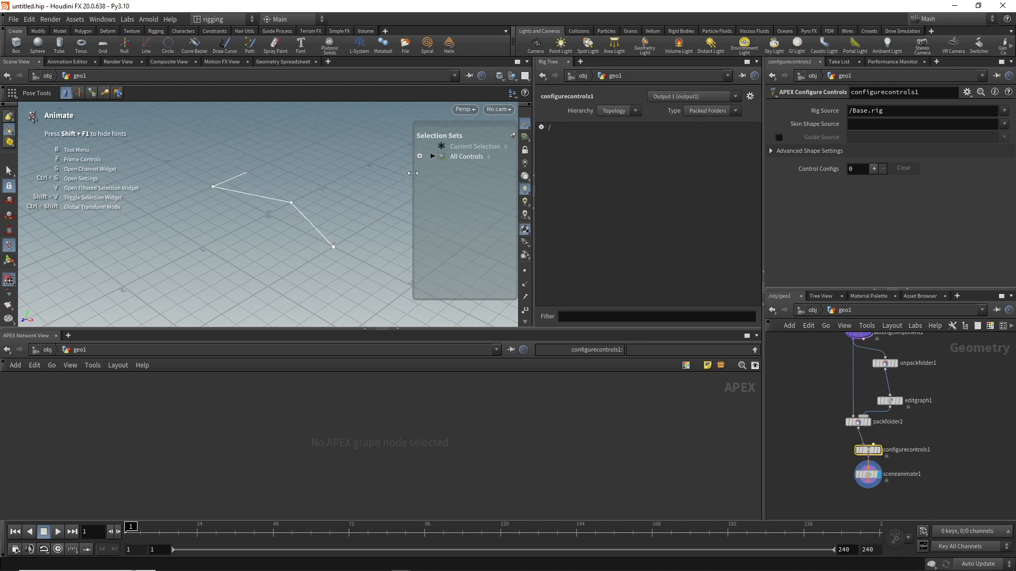
{"action": "left_click", "coordinate": [420, 156]}
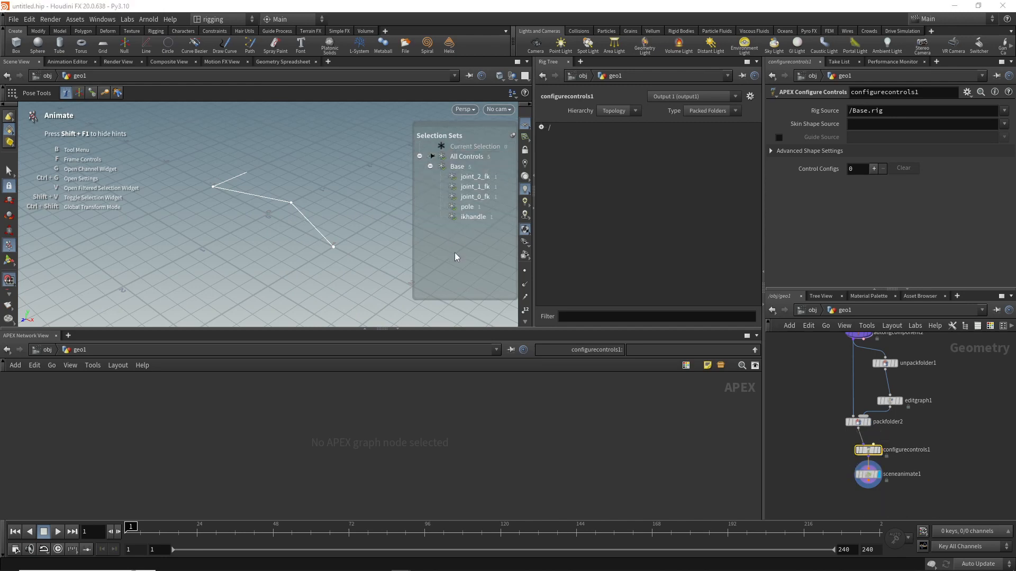
Step: Pin the APEX network view to editgraph1's graph and select sceneanimate1 to keep its animate state in the viewport
{"action": "left_click", "coordinate": [891, 402]}
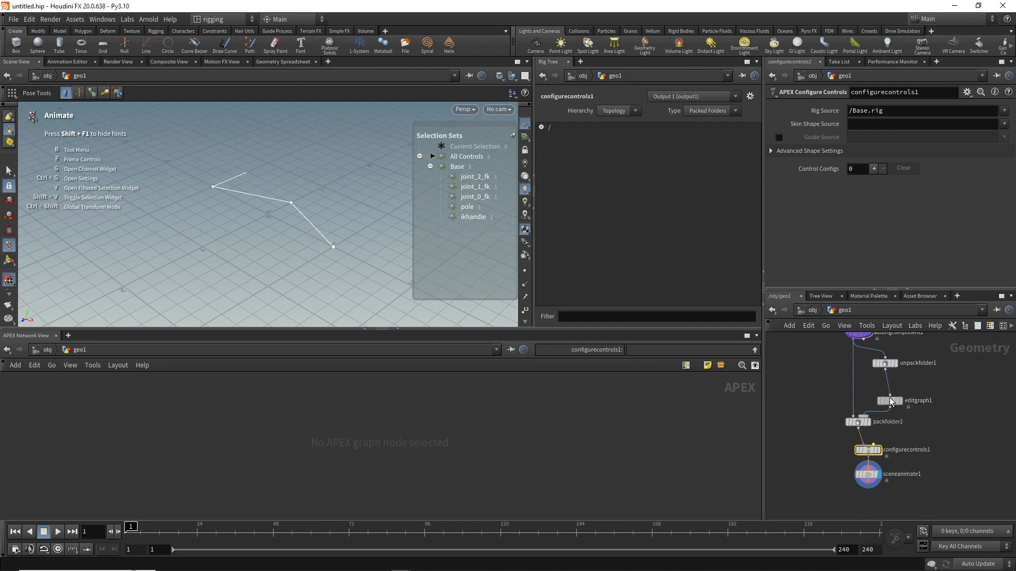
{"action": "left_click", "coordinate": [511, 350]}
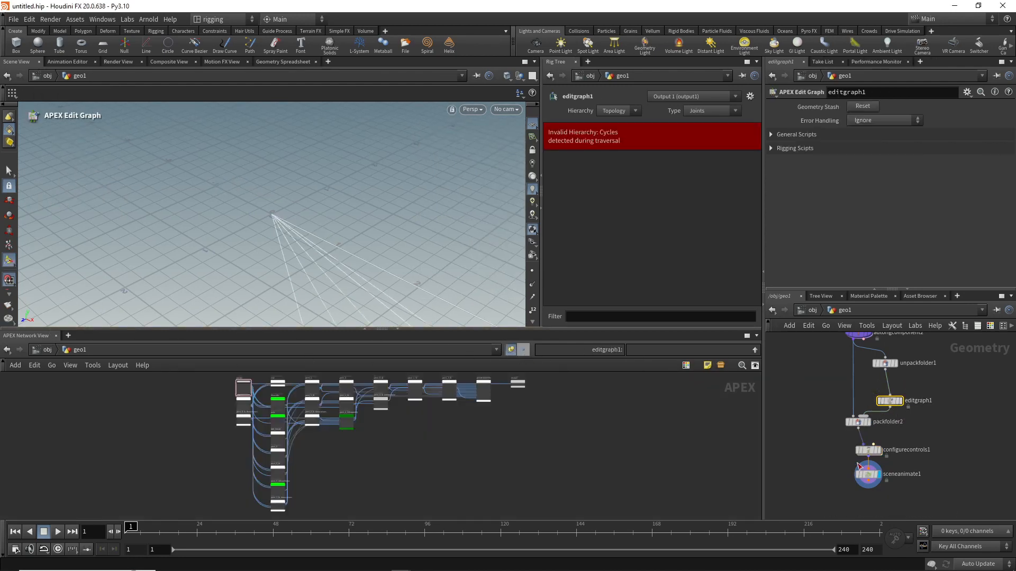
{"action": "left_click", "coordinate": [869, 476]}
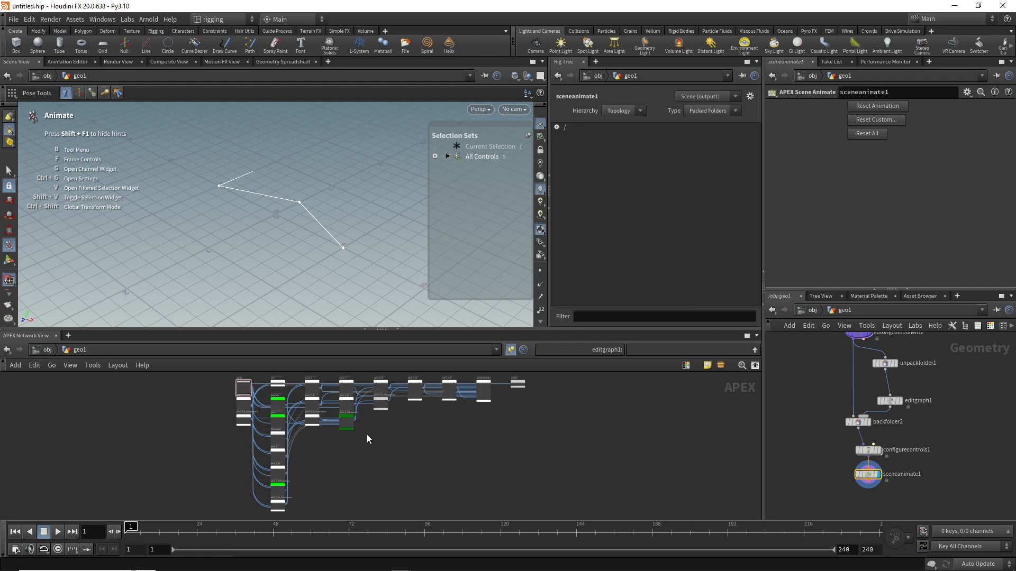
{"action": "scroll", "coordinate": [367, 434], "scroll_direction": "up", "scroll_amount": 5}
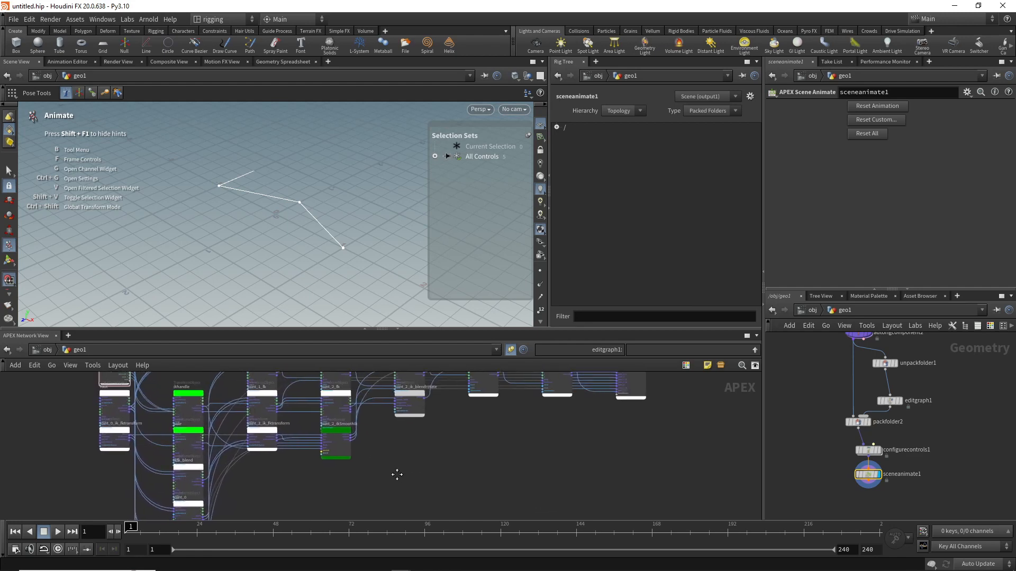
Step: Enlarge the APEX network view to show more of the rig graph
{"action": "scroll", "coordinate": [419, 461], "scroll_direction": "up", "scroll_amount": 2}
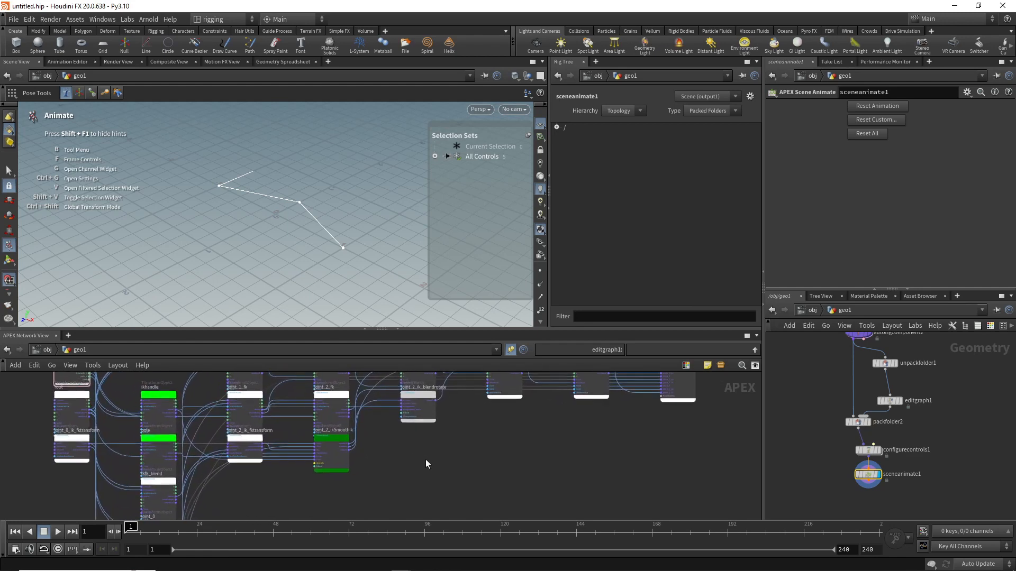
{"action": "middle_click_drag", "start_coordinate": [417, 441], "coordinate": [438, 430]}
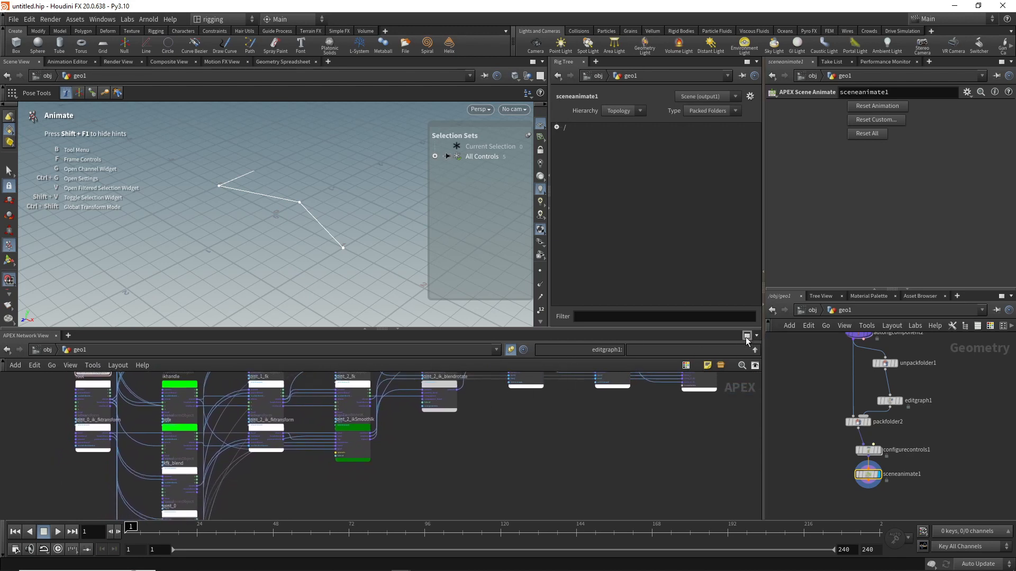
{"action": "left_click_drag", "start_coordinate": [675, 329], "coordinate": [676, 260]}
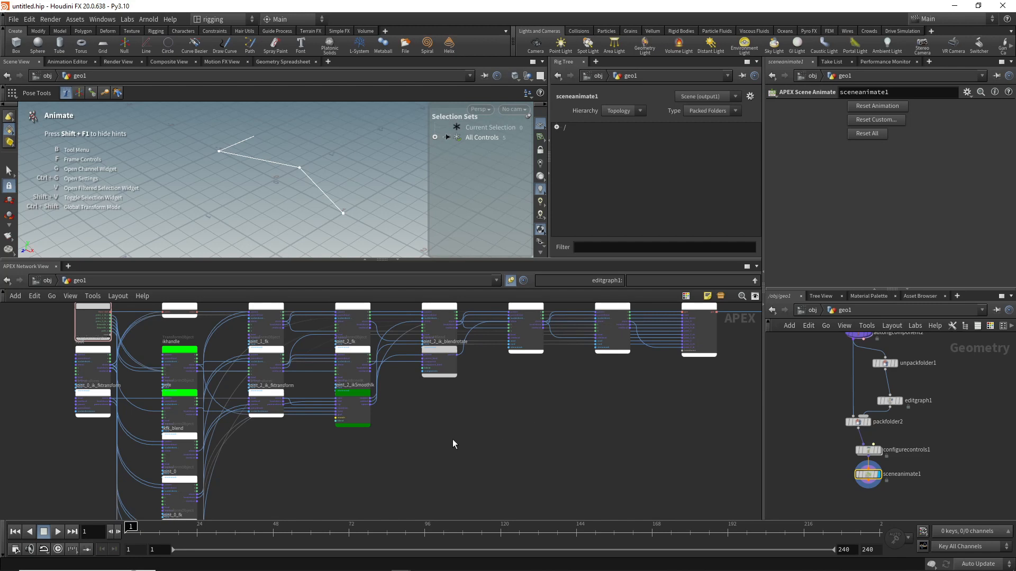
{"action": "middle_click_drag", "start_coordinate": [439, 411], "coordinate": [503, 431]}
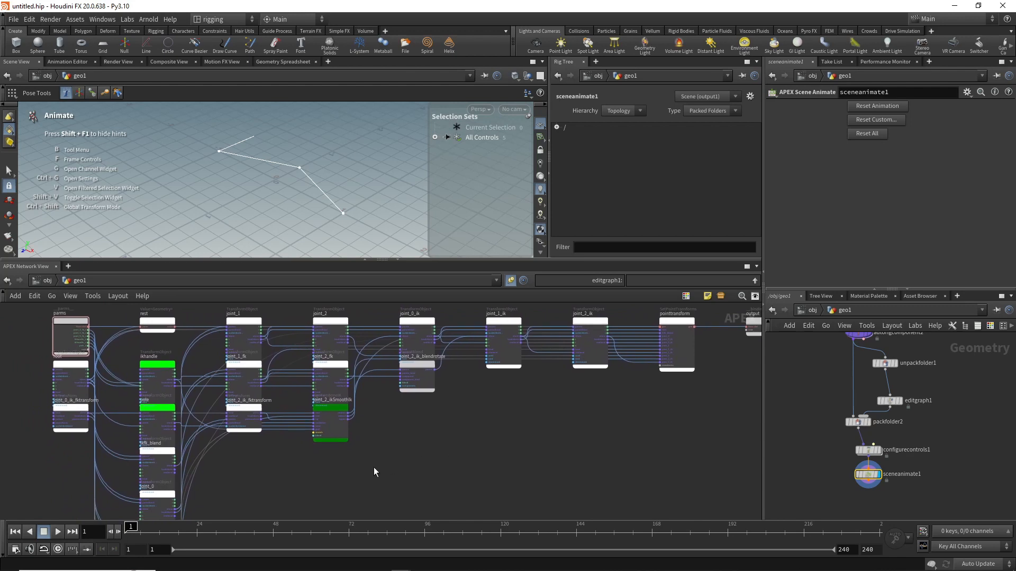
{"action": "middle_click_drag", "start_coordinate": [373, 468], "coordinate": [396, 420]}
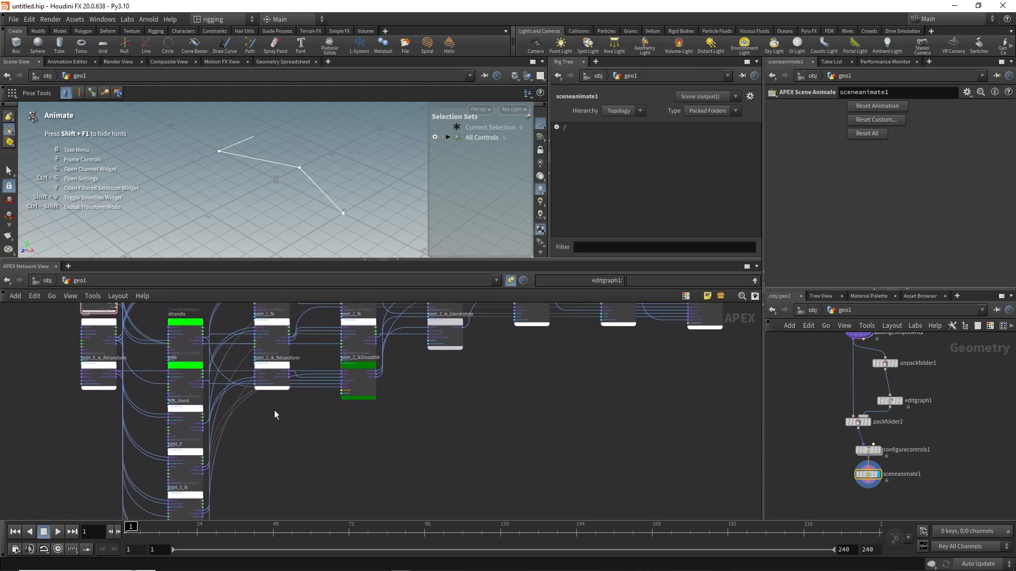
Step: Add an AbstractControl node in the empty area below joint_2_ikSmoothIk
{"action": "key", "text": "Tab"}
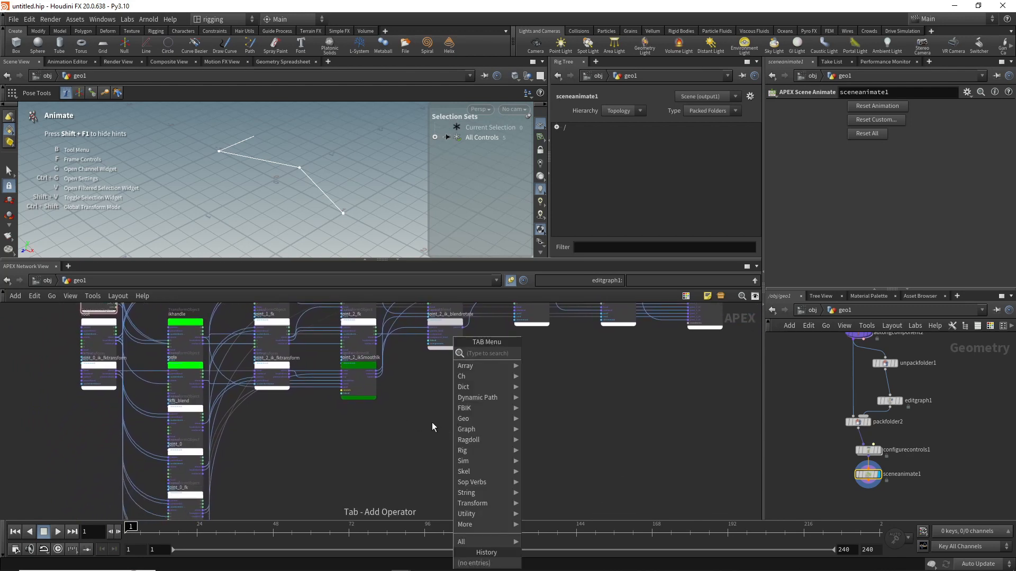
{"action": "type", "text": "abs"}
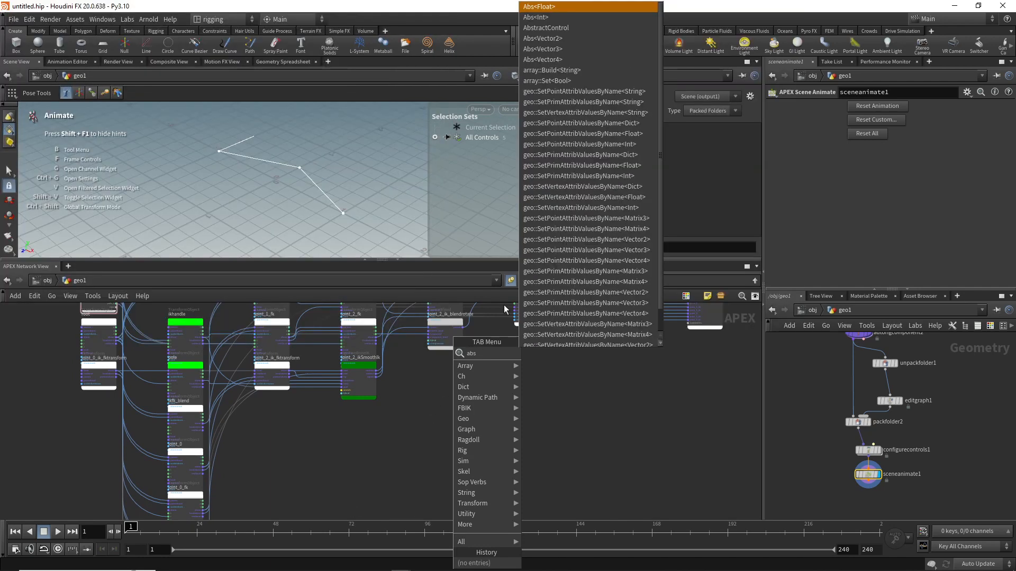
{"action": "left_click", "coordinate": [588, 29]}
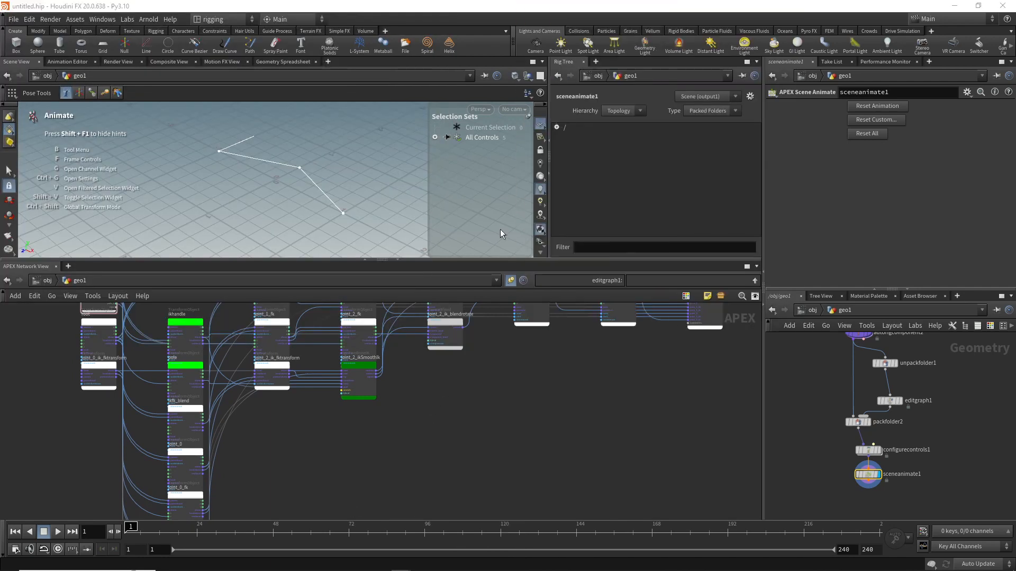
{"action": "left_click", "coordinate": [364, 442]}
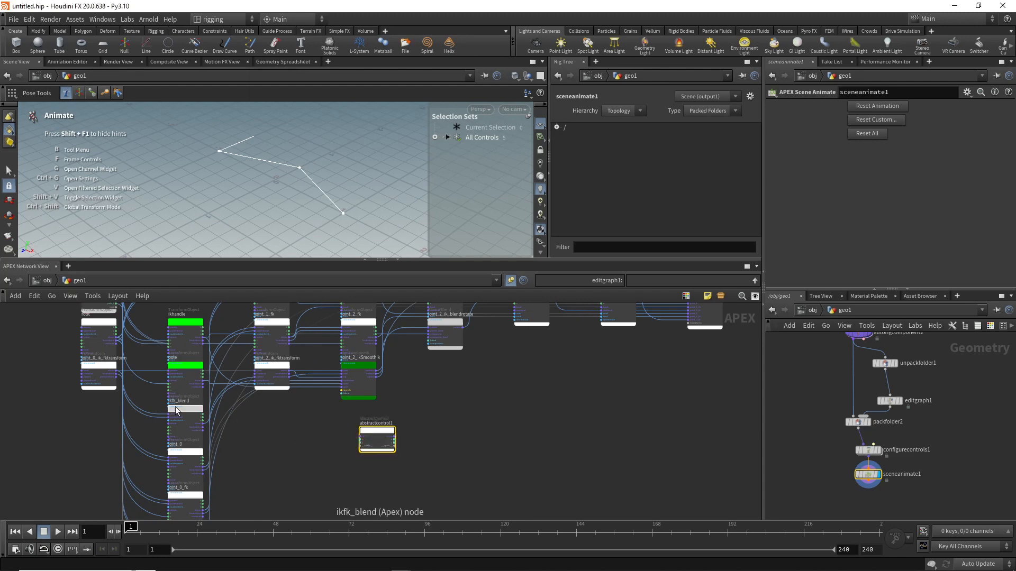
Step: Move ikfk_blend out of its node column and wire its output into the first input of abstractcontrol1
{"action": "left_click_drag", "start_coordinate": [187, 415], "coordinate": [243, 422]}
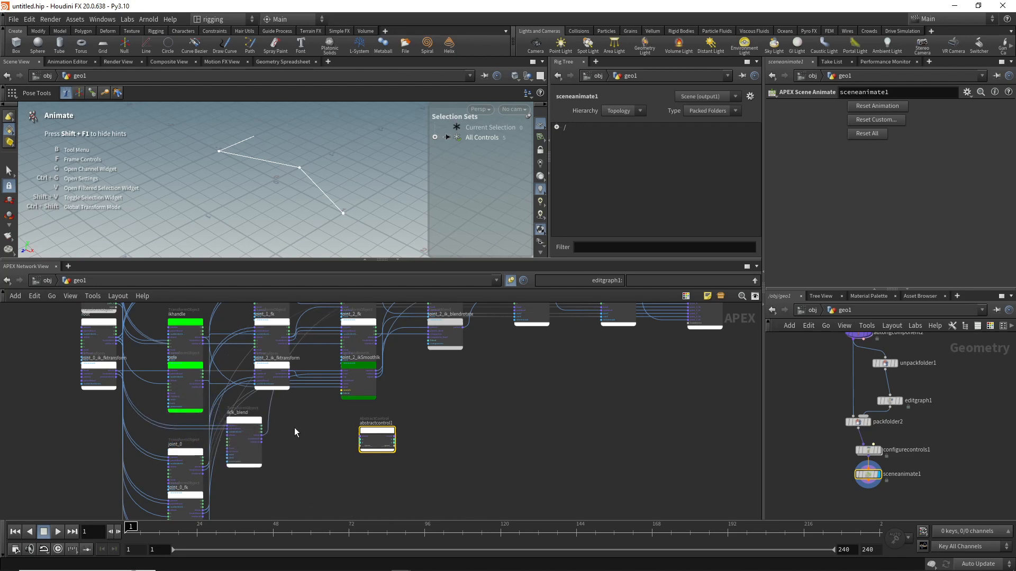
{"action": "scroll", "coordinate": [307, 418], "scroll_direction": "up", "scroll_amount": 3}
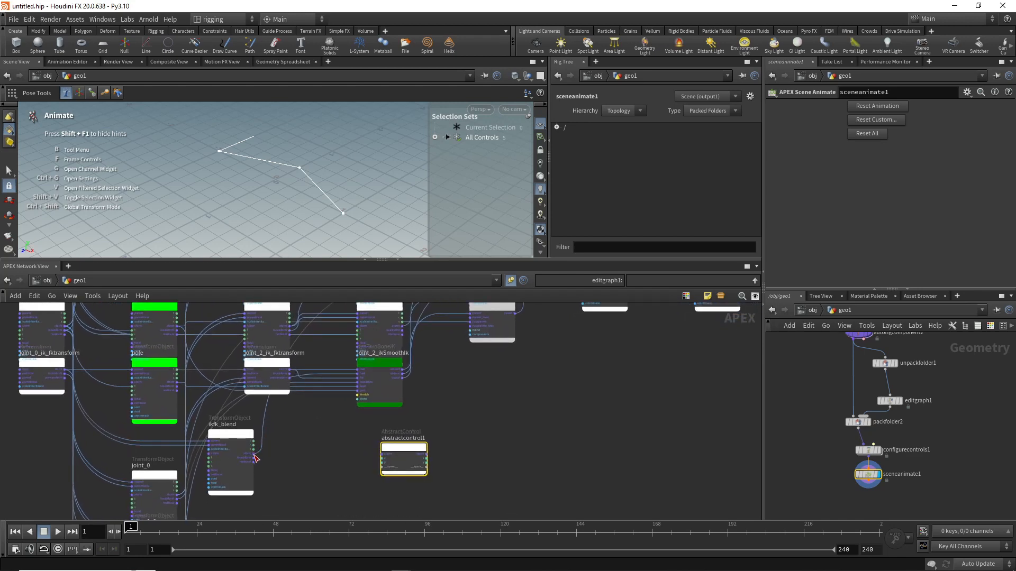
{"action": "left_click_drag", "start_coordinate": [255, 453], "coordinate": [378, 454]}
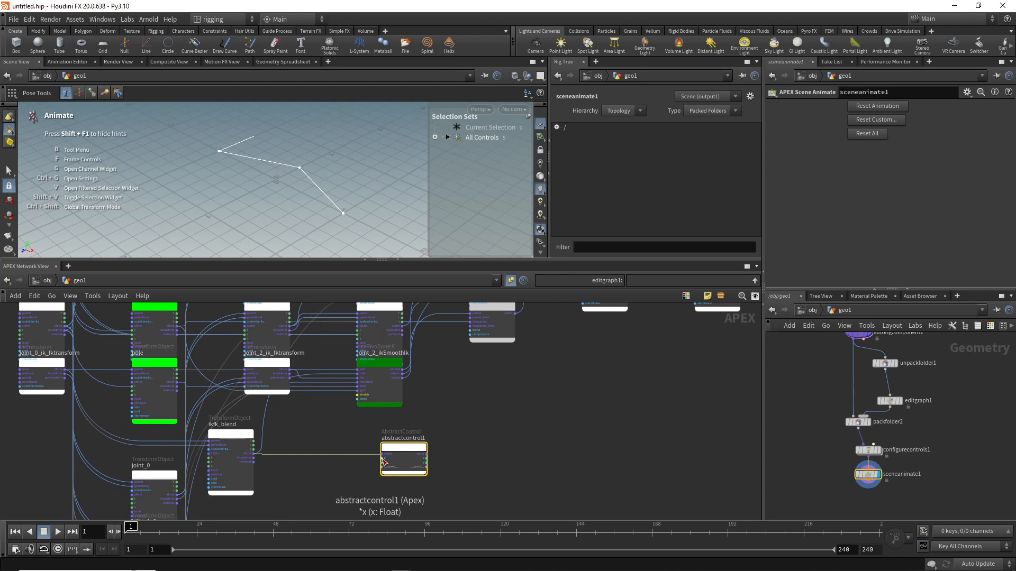
Step: Connect the x input of abstractcontrol1 to the parms node as a new graph parameter
{"action": "left_click", "coordinate": [384, 460]}
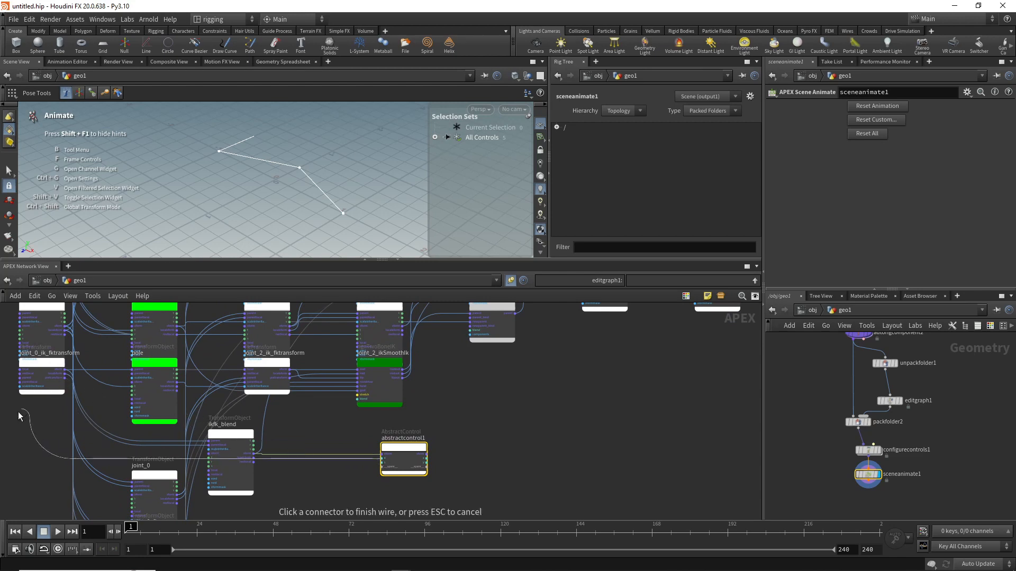
{"action": "middle_click_drag", "start_coordinate": [15, 441], "coordinate": [30, 494]}
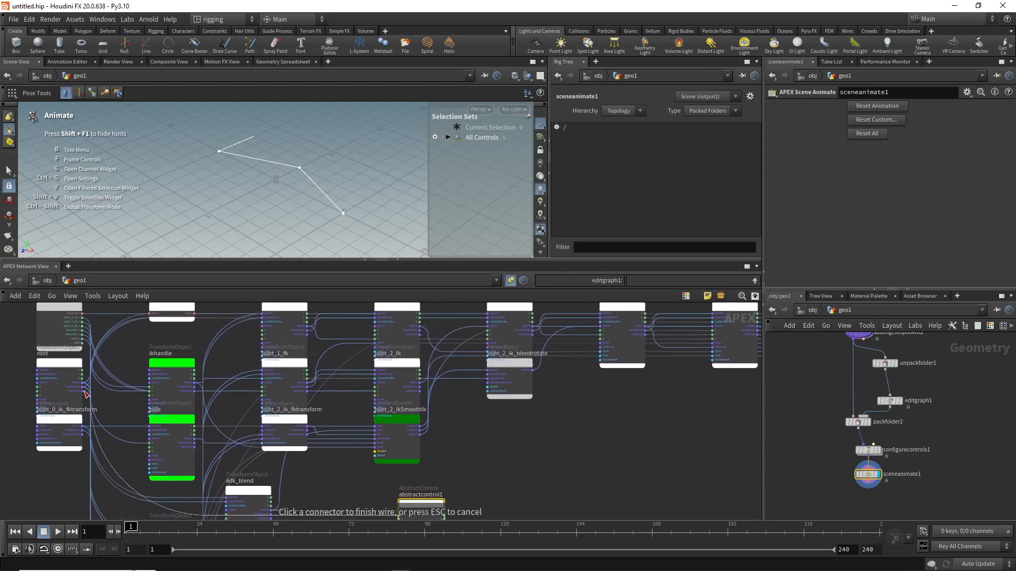
{"action": "left_click", "coordinate": [82, 345]}
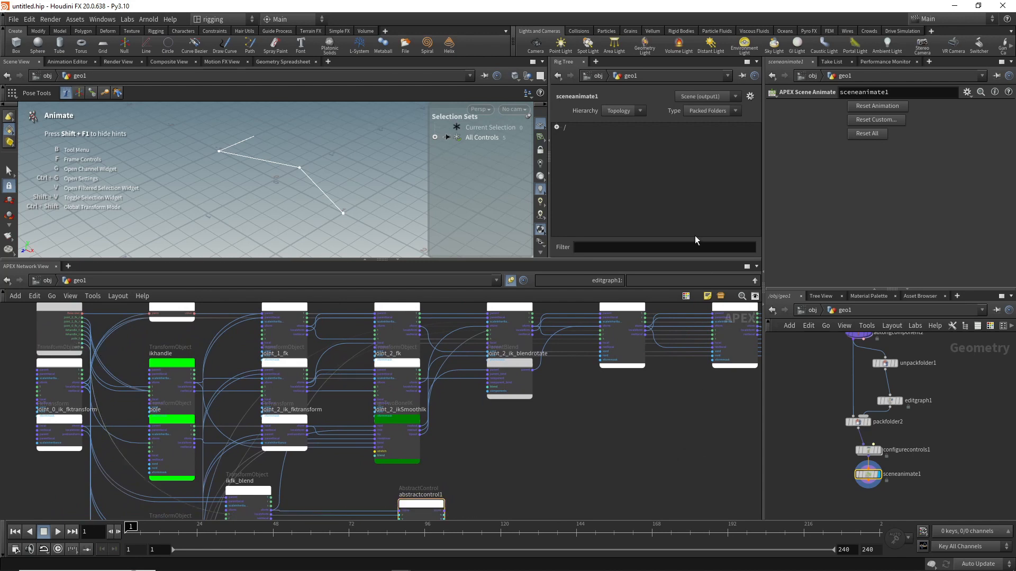
Step: In packfolder2, set the name of the packed editgraph1 entry to Base and fill in its type
{"action": "left_click", "coordinate": [751, 95]}
{"action": "left_click", "coordinate": [764, 117]}
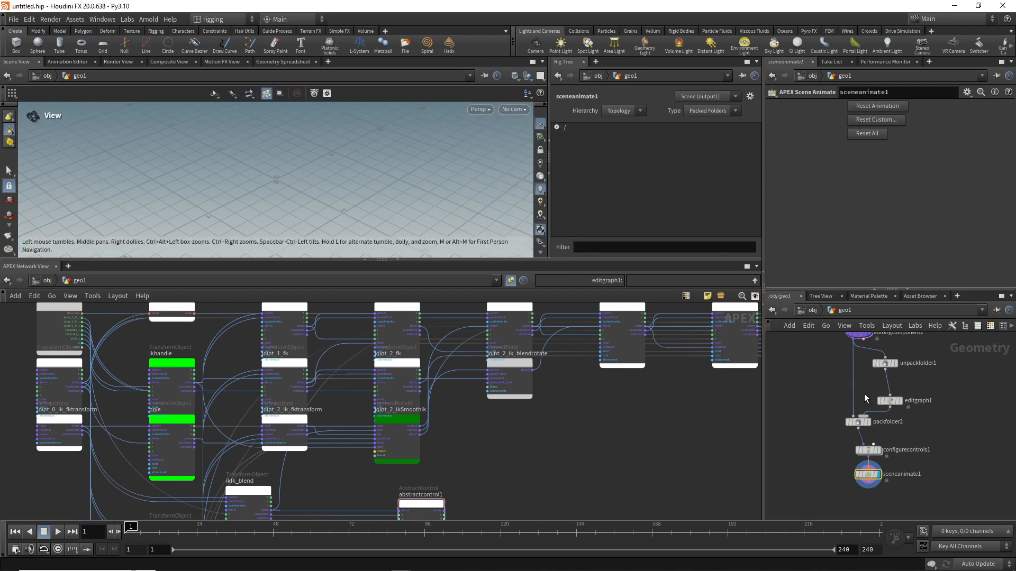
{"action": "middle_click_drag", "start_coordinate": [866, 386], "coordinate": [866, 413]}
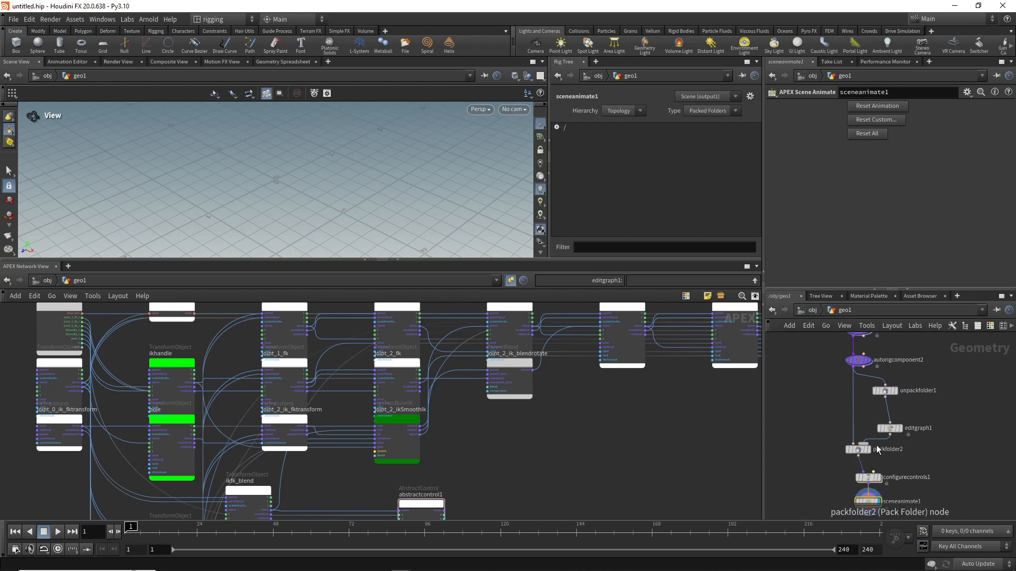
{"action": "mouse_move", "coordinate": [892, 431]}
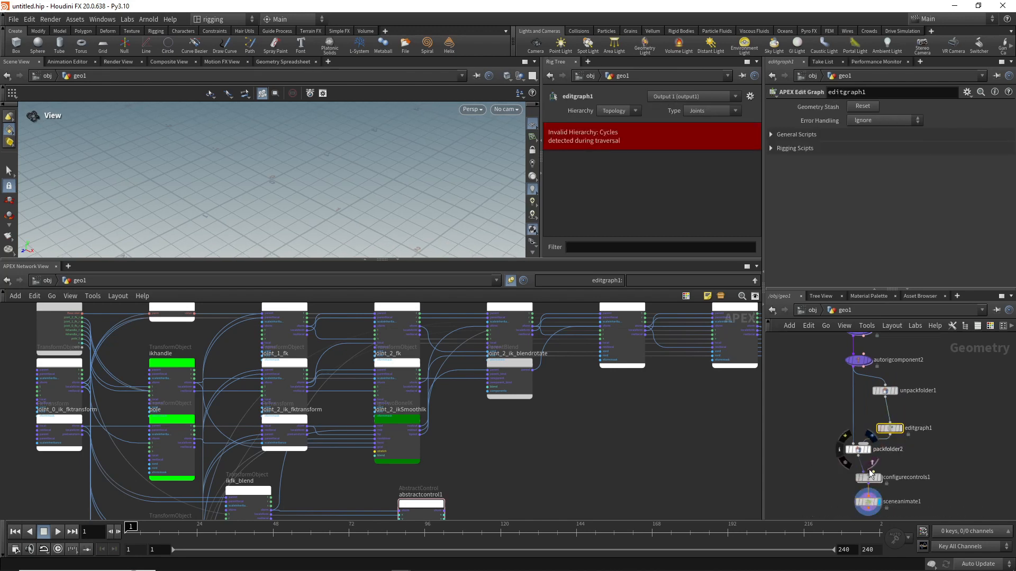
{"action": "left_click", "coordinate": [868, 502]}
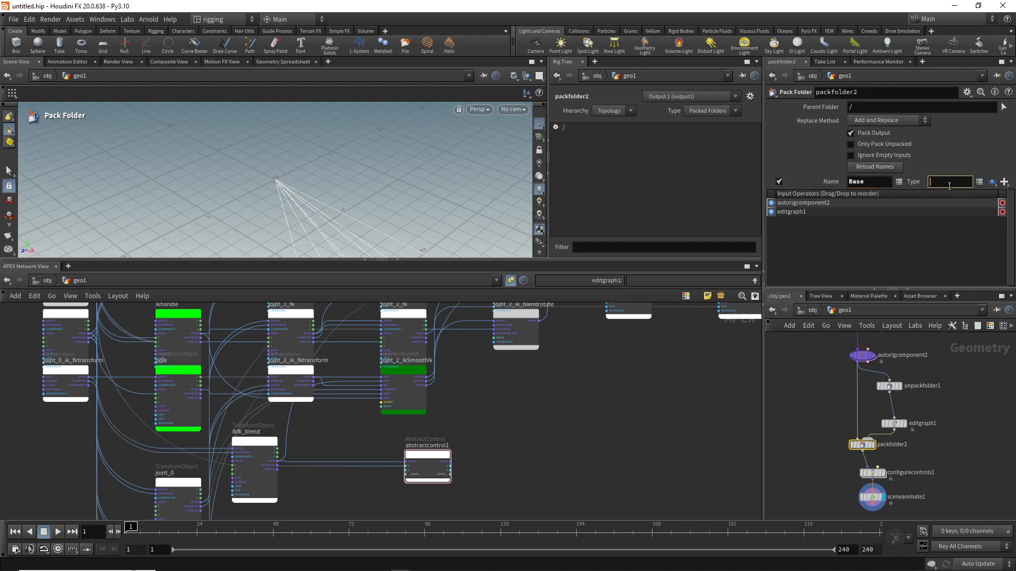
{"action": "key", "text": "Return"}
Step: Select sceneanimate1 and reset all of its animation and control data
{"action": "left_click", "coordinate": [870, 497]}
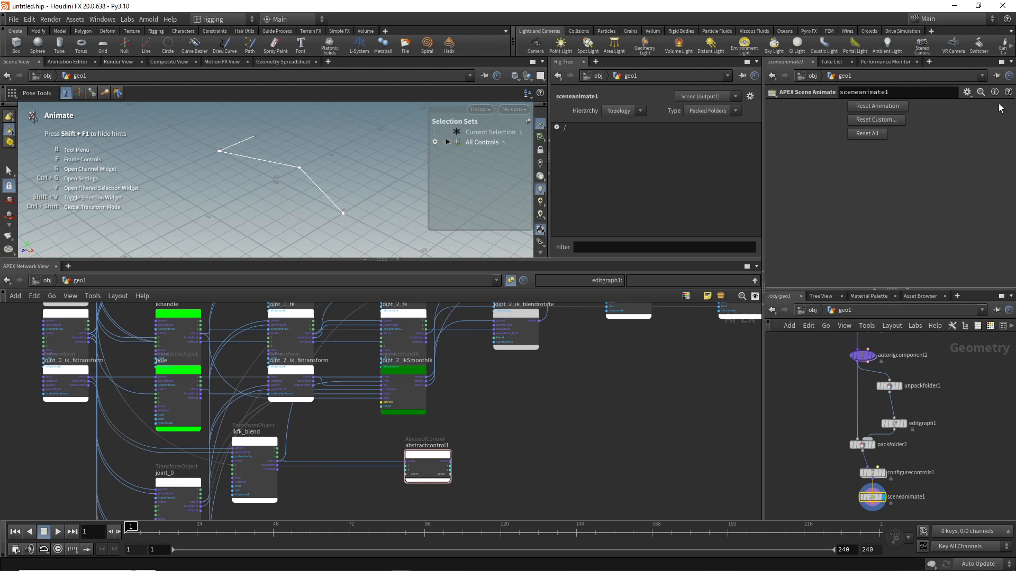
{"action": "left_click", "coordinate": [874, 135]}
{"action": "left_click_drag", "start_coordinate": [257, 187], "coordinate": [228, 178], "text": "alt"}
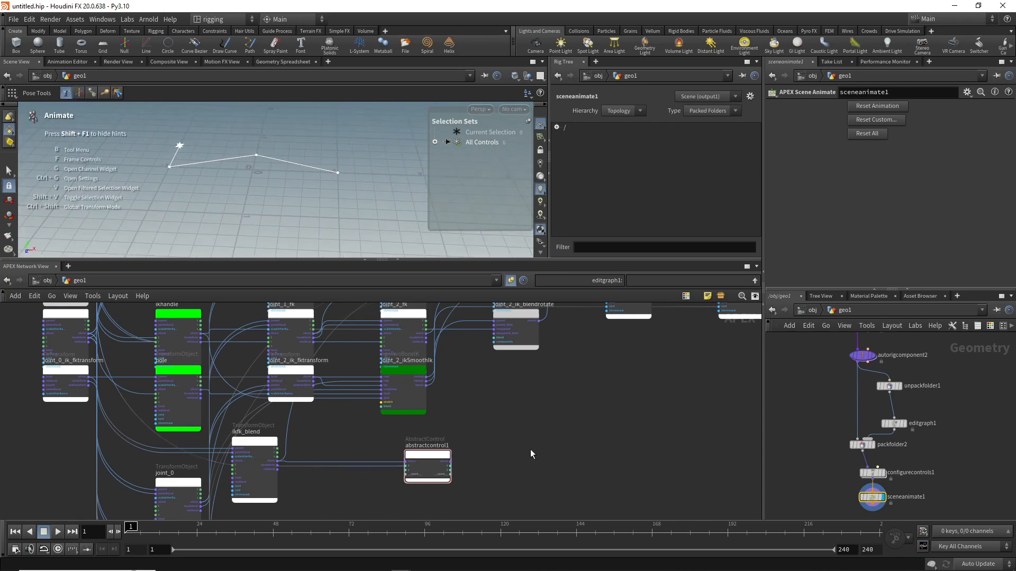
Step: Move joint_0 into the empty area far from its column and place joint_0_fk below ikfk_blend in the rig graph
{"action": "middle_click_drag", "start_coordinate": [507, 429], "coordinate": [370, 454]}
{"action": "scroll", "coordinate": [363, 447], "scroll_direction": "down", "scroll_amount": 3}
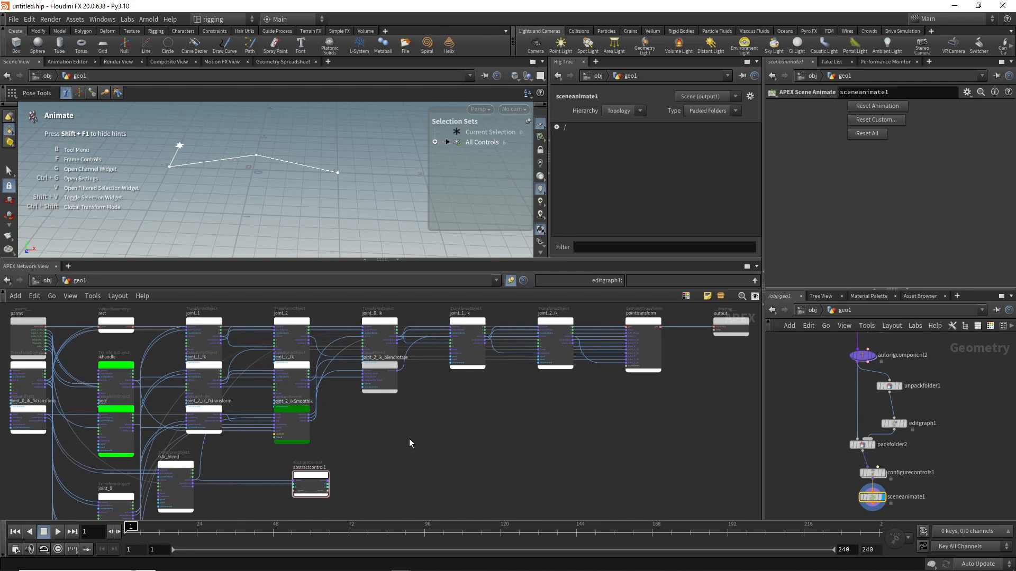
{"action": "middle_click_drag", "start_coordinate": [410, 443], "coordinate": [413, 335]}
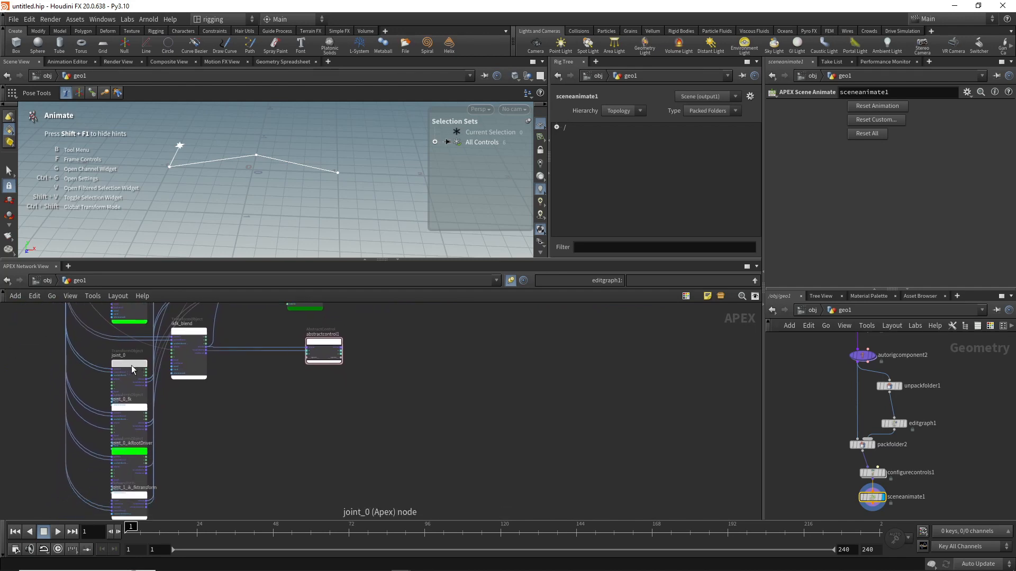
{"action": "left_click_drag", "start_coordinate": [134, 368], "coordinate": [596, 414]}
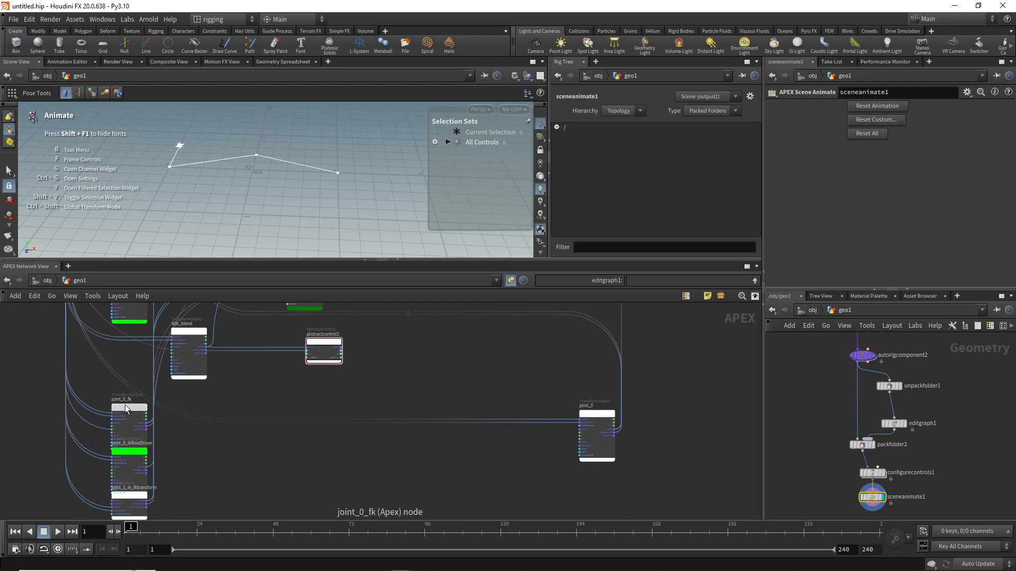
{"action": "left_click_drag", "start_coordinate": [125, 409], "coordinate": [236, 392]}
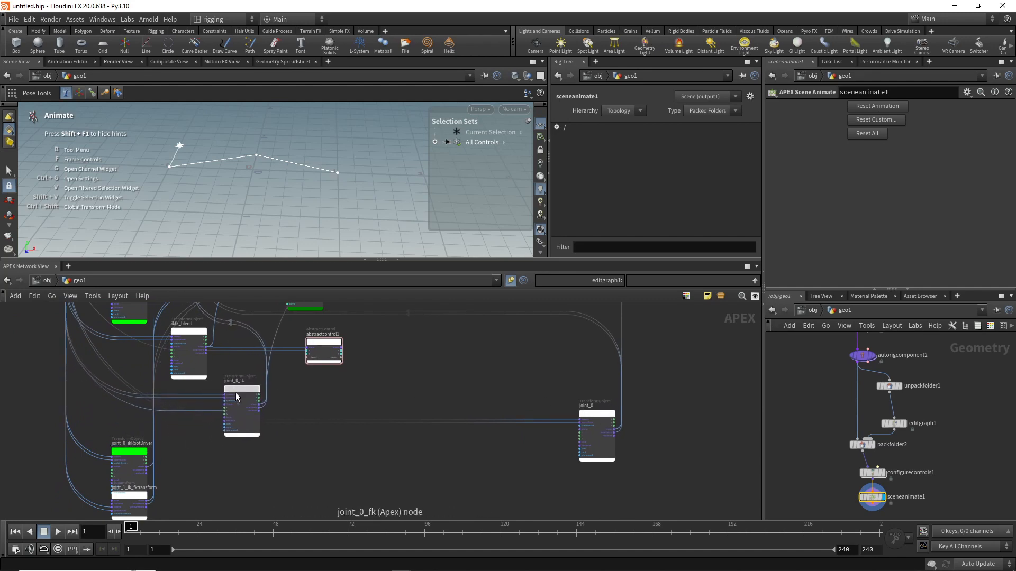
{"action": "middle_click_drag", "start_coordinate": [294, 463], "coordinate": [300, 440]}
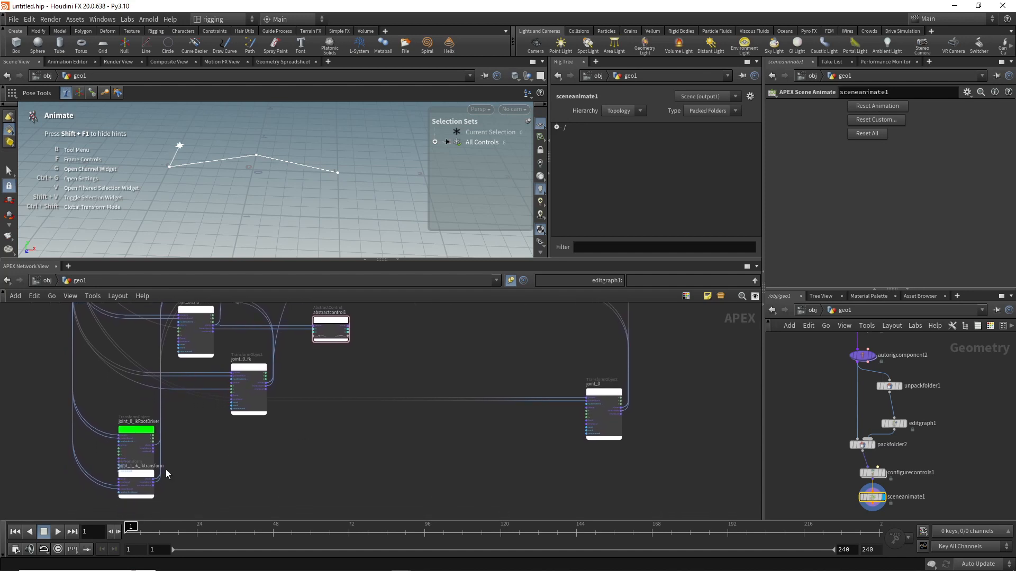
Step: Move the joint_1 node out of the upper row and place it below joint_0
{"action": "middle_click_drag", "start_coordinate": [215, 456], "coordinate": [205, 521]}
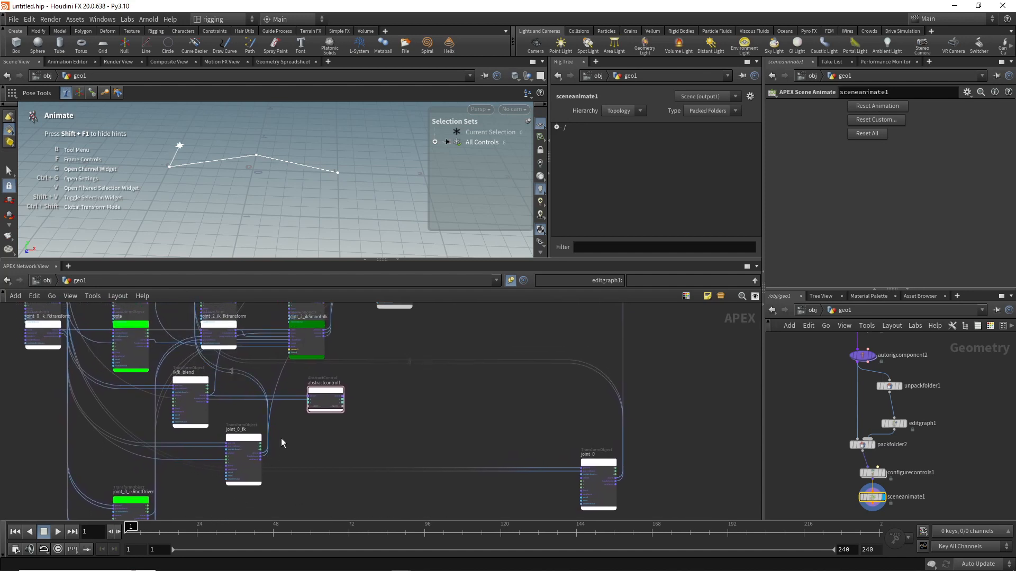
{"action": "middle_click_drag", "start_coordinate": [281, 438], "coordinate": [322, 509]}
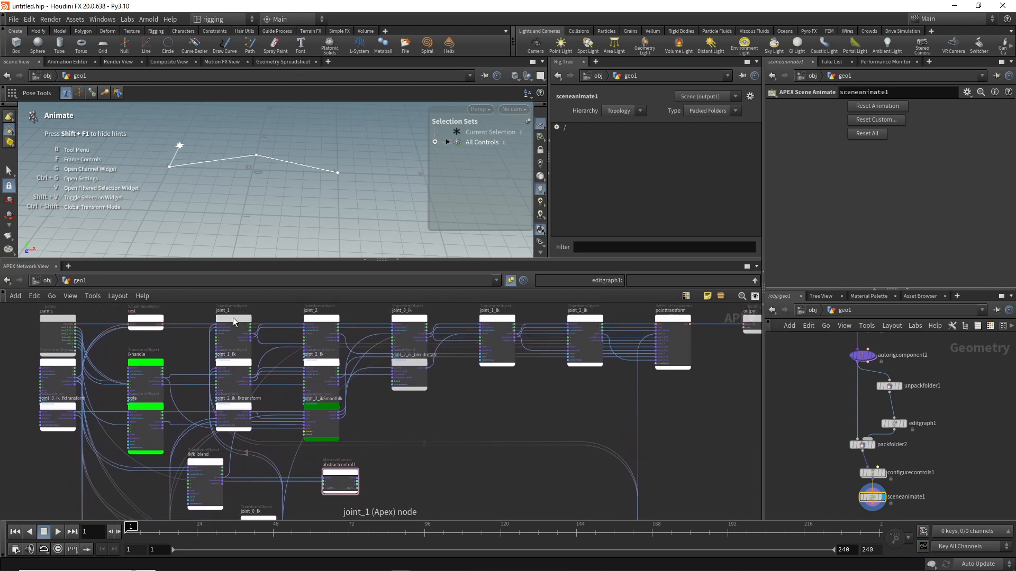
{"action": "left_click_drag", "start_coordinate": [232, 321], "coordinate": [507, 434]}
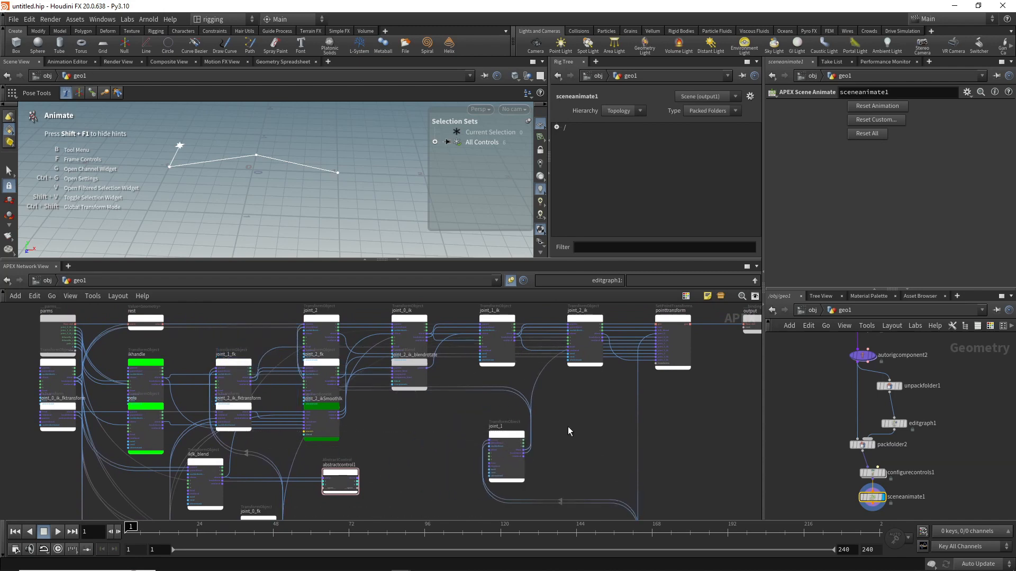
{"action": "middle_click_drag", "start_coordinate": [568, 427], "coordinate": [550, 315]}
{"action": "left_click_drag", "start_coordinate": [508, 341], "coordinate": [595, 484]}
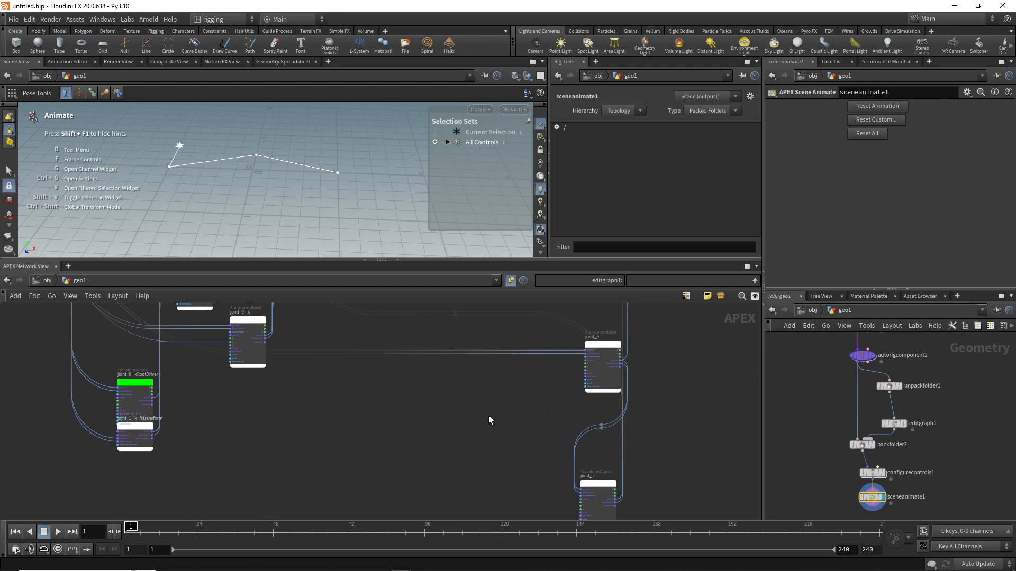
Step: Move the joint_2 node out of the upper row and place it below joint_1
{"action": "middle_click_drag", "start_coordinate": [431, 386], "coordinate": [397, 469]}
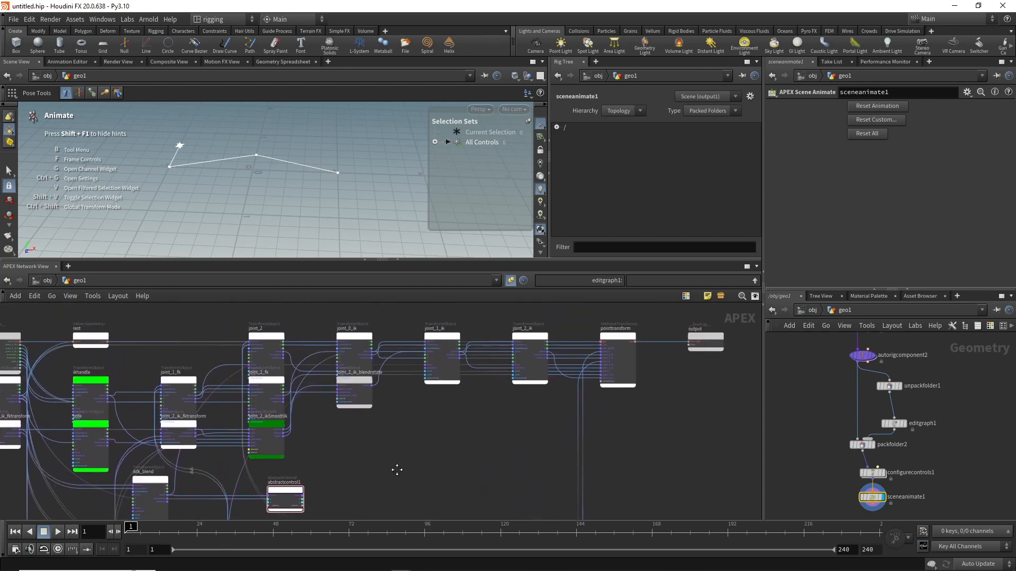
{"action": "left_click_drag", "start_coordinate": [256, 339], "coordinate": [452, 452]}
{"action": "middle_click_drag", "start_coordinate": [512, 444], "coordinate": [485, 298]}
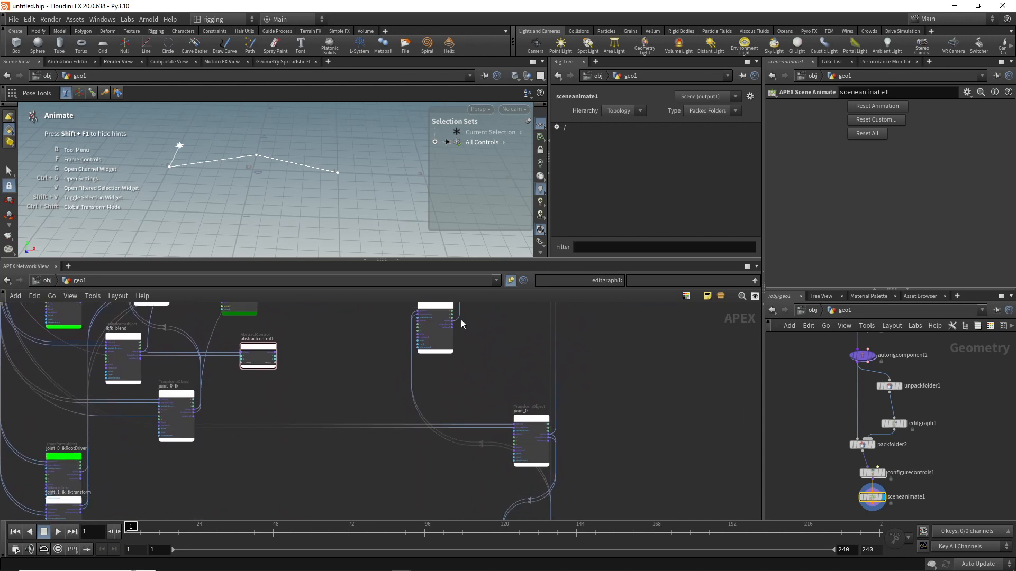
{"action": "left_click_drag", "start_coordinate": [438, 304], "coordinate": [428, 474]}
{"action": "middle_click_drag", "start_coordinate": [479, 444], "coordinate": [493, 331]}
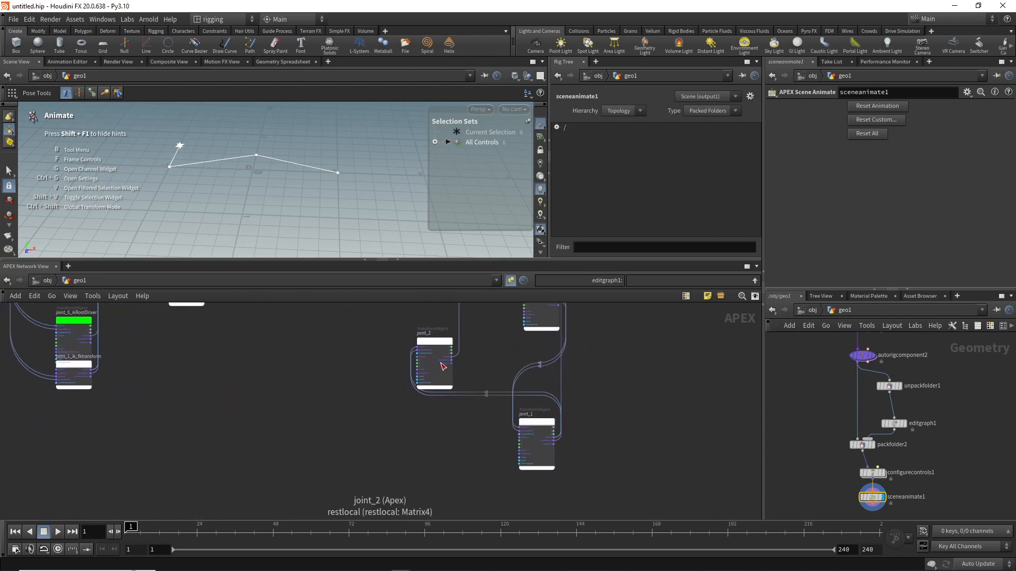
{"action": "left_click_drag", "start_coordinate": [437, 344], "coordinate": [532, 488]}
Step: Move joint_0_ik, joint_1_ik and joint_2_ik together out of the upper row, placing joint_0_ik below joint_0_fk in the rig graph
{"action": "middle_click_drag", "start_coordinate": [392, 376], "coordinate": [375, 514]}
{"action": "middle_click_drag", "start_coordinate": [329, 420], "coordinate": [335, 514]}
{"action": "middle_click_drag", "start_coordinate": [347, 366], "coordinate": [358, 472]}
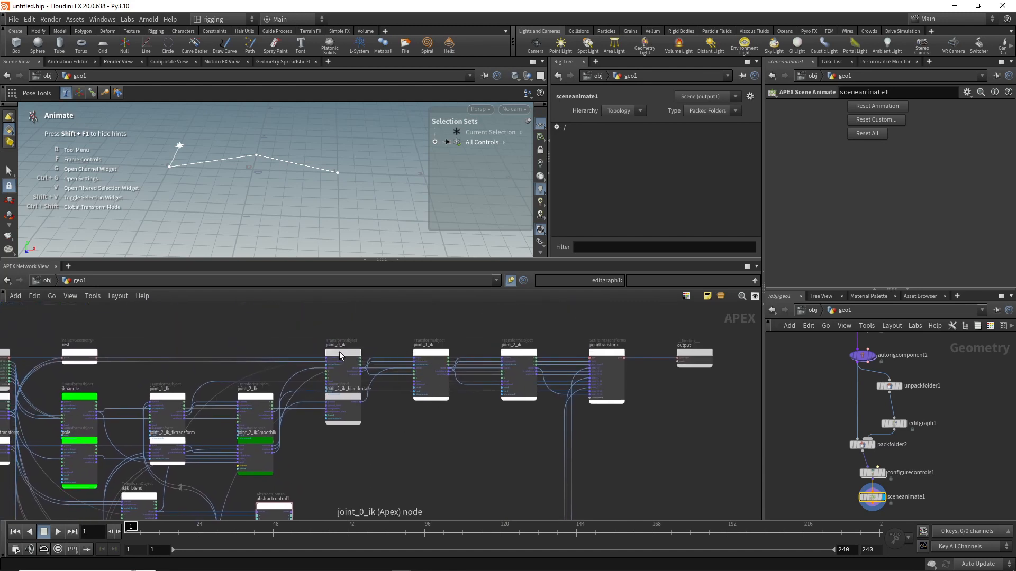
{"action": "left_click_drag", "start_coordinate": [544, 323], "coordinate": [320, 382]}
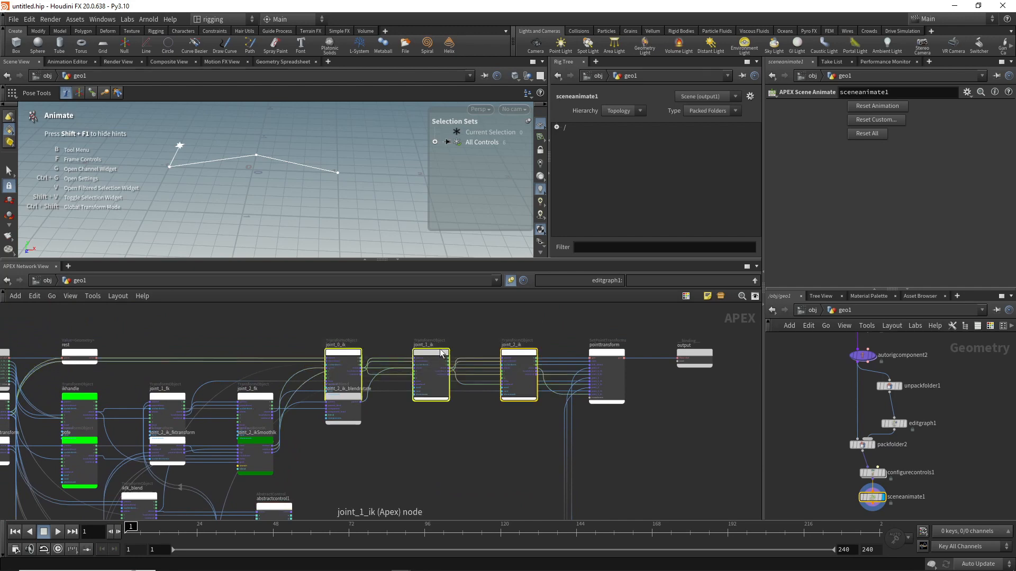
{"action": "left_click_drag", "start_coordinate": [441, 353], "coordinate": [454, 489]}
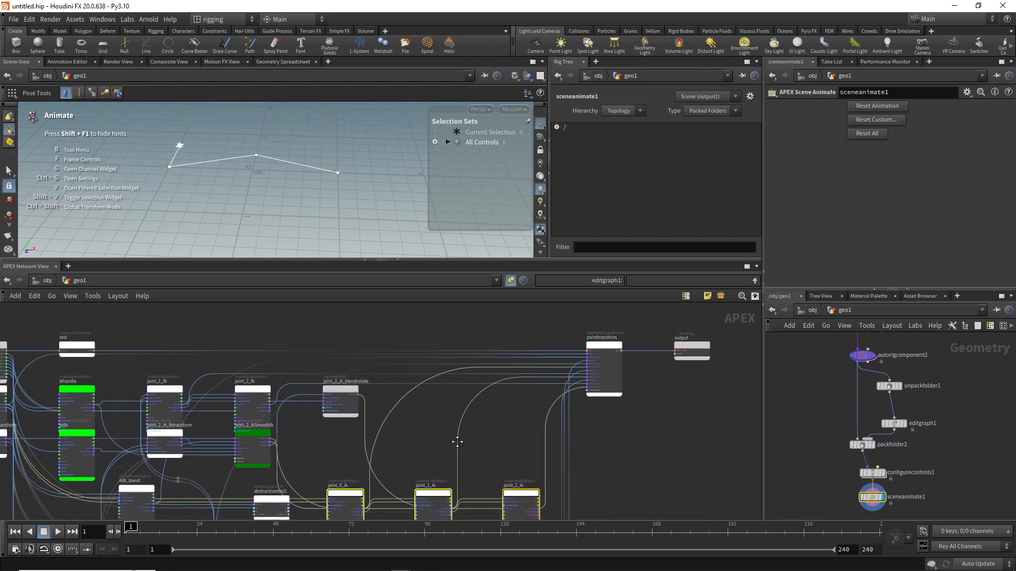
{"action": "middle_click_drag", "start_coordinate": [458, 441], "coordinate": [470, 295]}
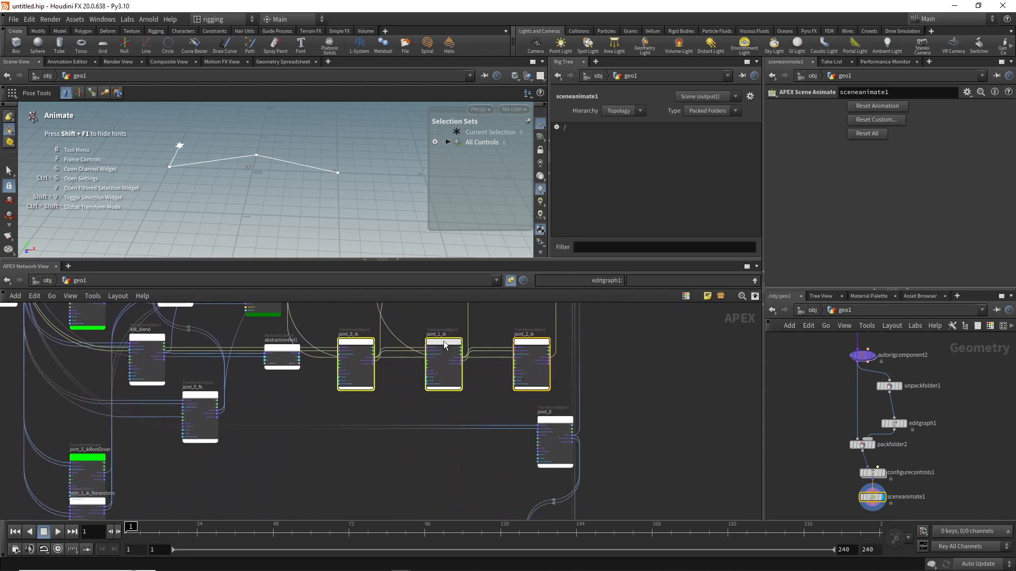
{"action": "left_click_drag", "start_coordinate": [444, 341], "coordinate": [291, 461]}
Step: Stack joint_1_ik and joint_2_ik in one column below joint_0_ik, leaving space between the nodes
{"action": "middle_click_drag", "start_coordinate": [452, 446], "coordinate": [453, 338]}
{"action": "left_click_drag", "start_coordinate": [443, 341], "coordinate": [246, 406]}
{"action": "left_click_drag", "start_coordinate": [382, 352], "coordinate": [298, 490]}
{"action": "middle_click_drag", "start_coordinate": [376, 465], "coordinate": [407, 322]}
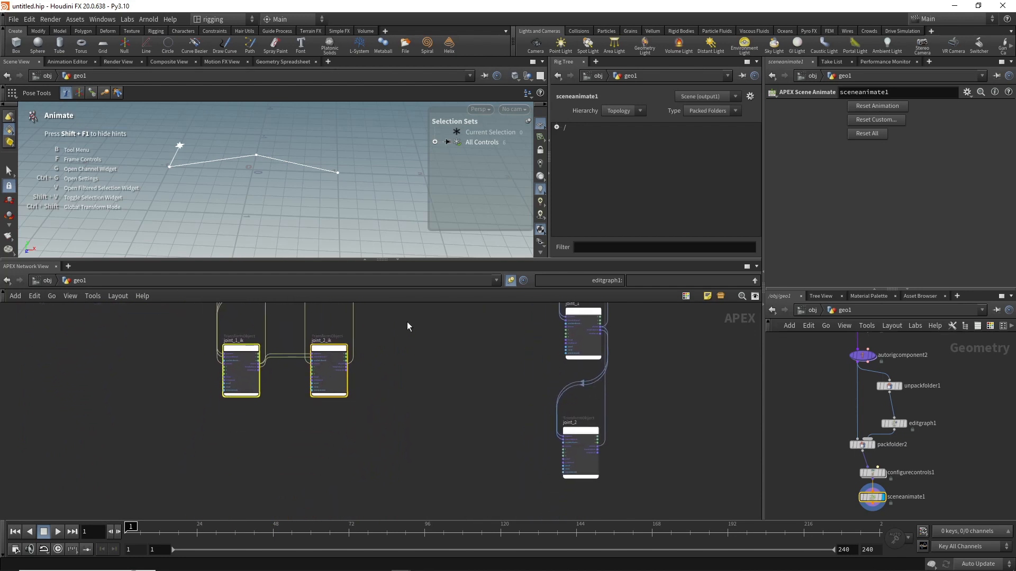
{"action": "left_click_drag", "start_coordinate": [384, 325], "coordinate": [274, 406]}
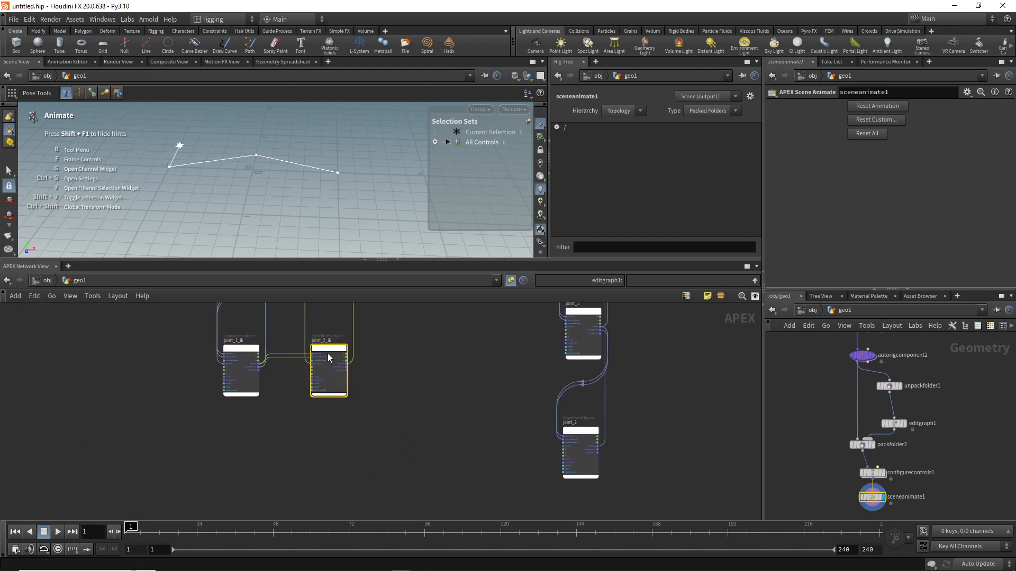
{"action": "left_click_drag", "start_coordinate": [331, 348], "coordinate": [240, 478]}
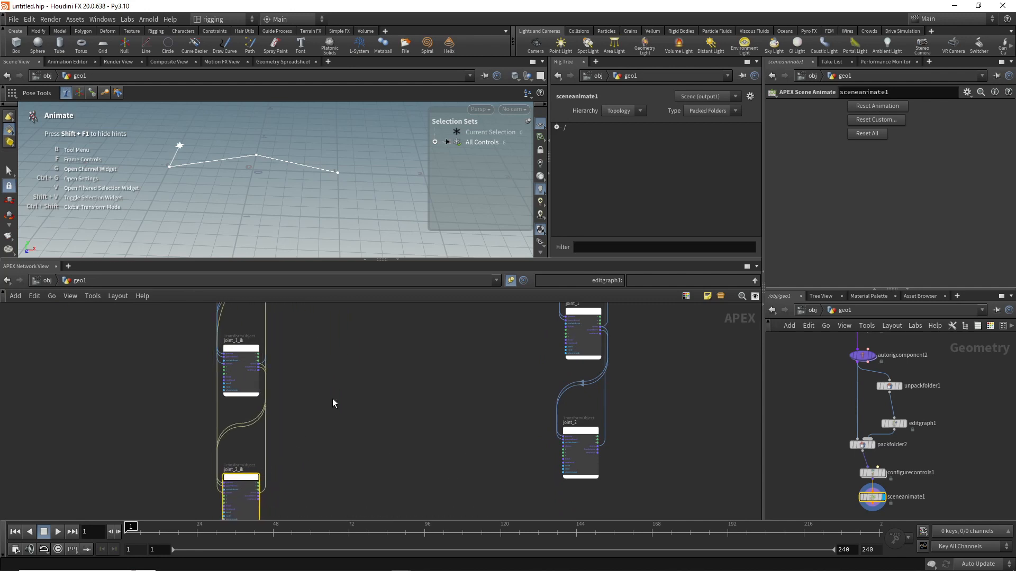
Step: Move joint_1_fk and joint_2_fk together out of the upper row and line them up beside joint_0_fk
{"action": "middle_click_drag", "start_coordinate": [347, 378], "coordinate": [358, 505]}
{"action": "middle_click_drag", "start_coordinate": [383, 406], "coordinate": [385, 514]}
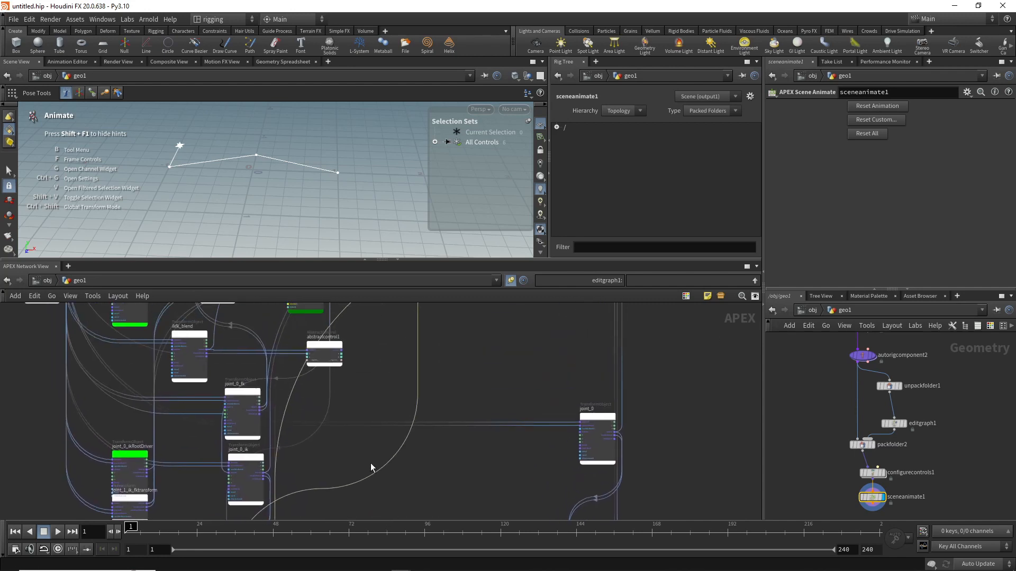
{"action": "middle_click_drag", "start_coordinate": [359, 382], "coordinate": [373, 458]}
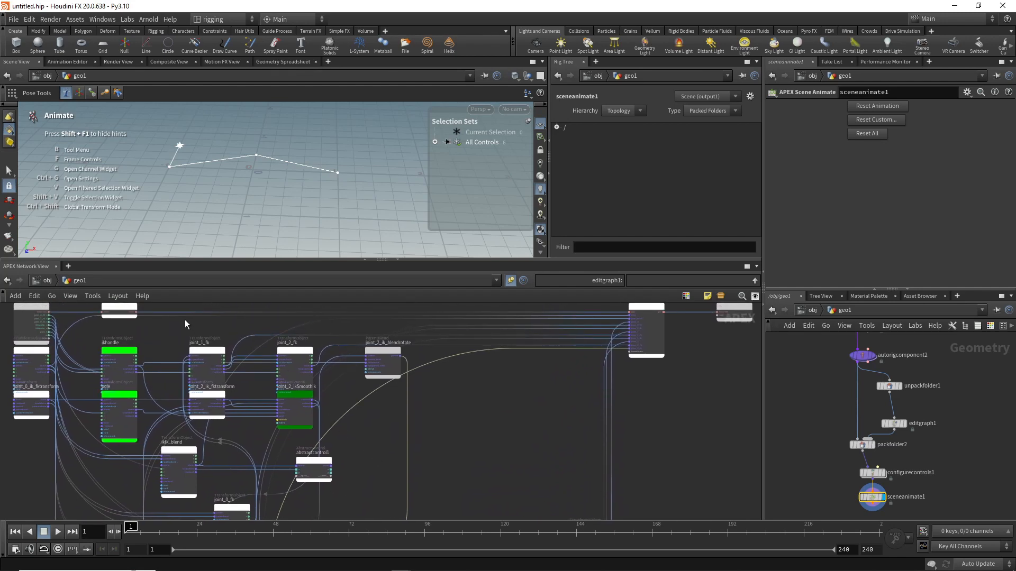
{"action": "left_click_drag", "start_coordinate": [174, 331], "coordinate": [316, 388]}
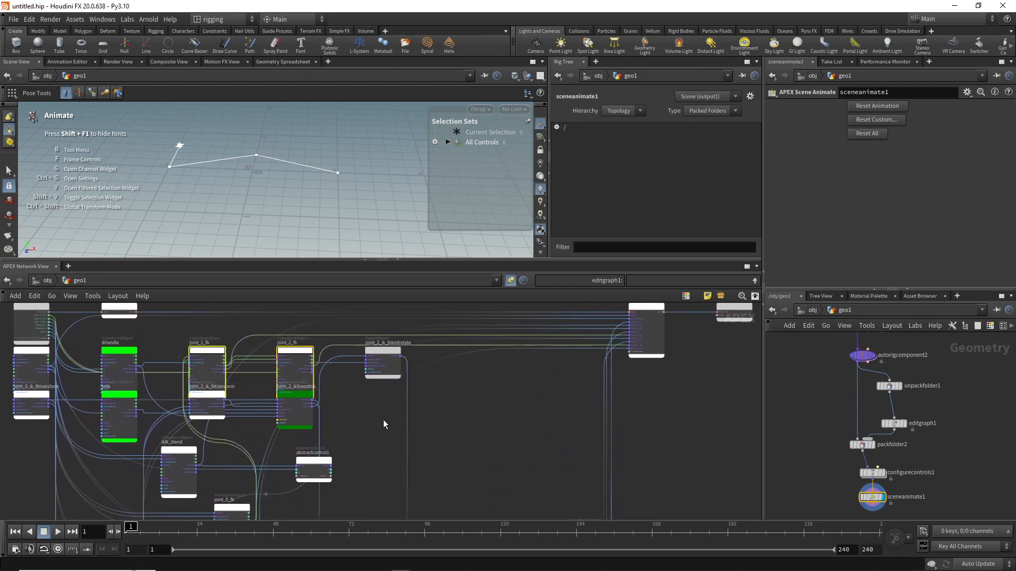
{"action": "middle_click_drag", "start_coordinate": [378, 433], "coordinate": [369, 391]}
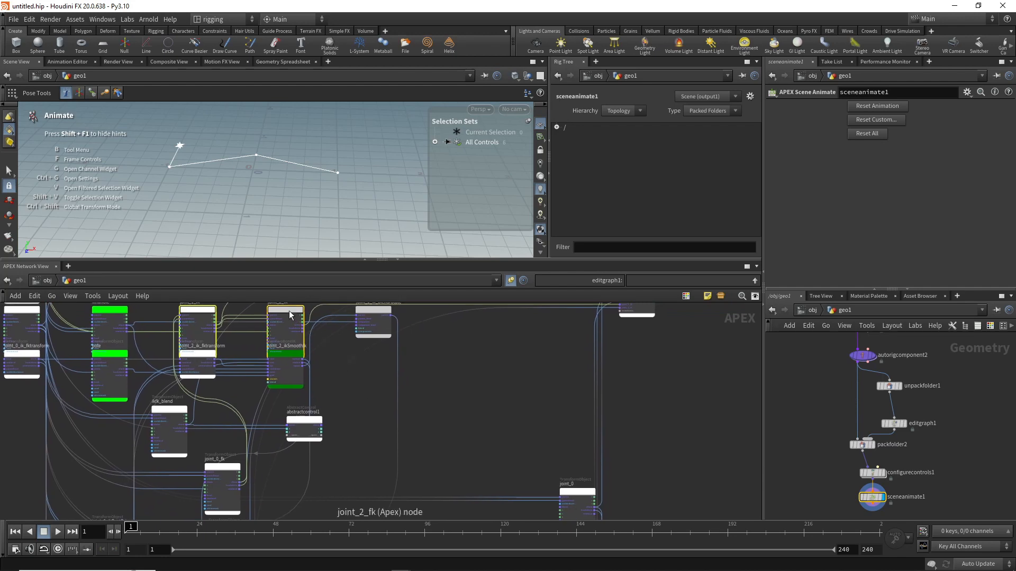
{"action": "left_click_drag", "start_coordinate": [290, 315], "coordinate": [432, 472]}
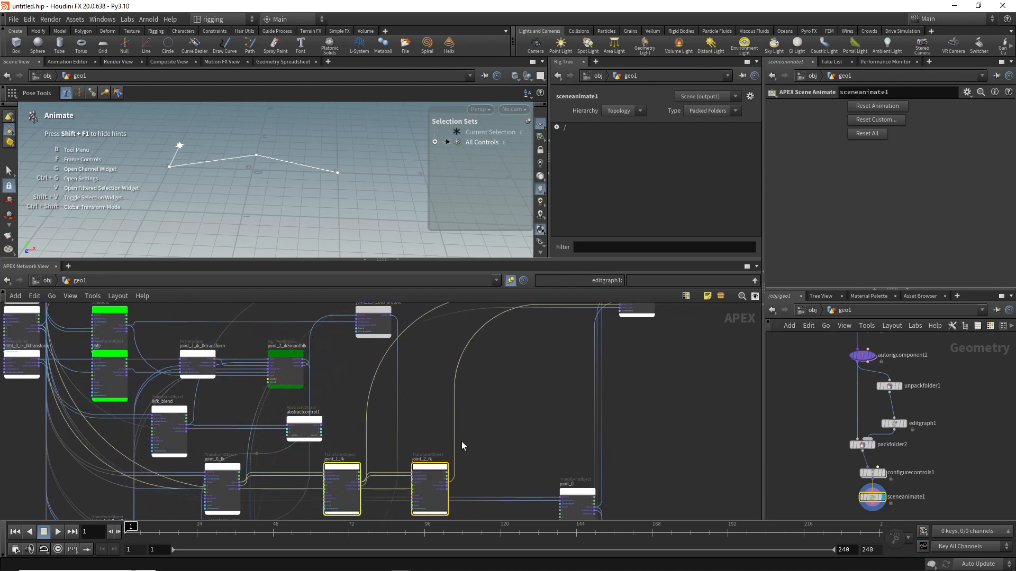
Step: Place joint_1_fk directly above joint_1_ik and joint_2_fk directly above joint_2_ik in the FK/IK column
{"action": "middle_click_drag", "start_coordinate": [462, 442], "coordinate": [492, 293]}
{"action": "middle_click_drag", "start_coordinate": [463, 438], "coordinate": [445, 409]}
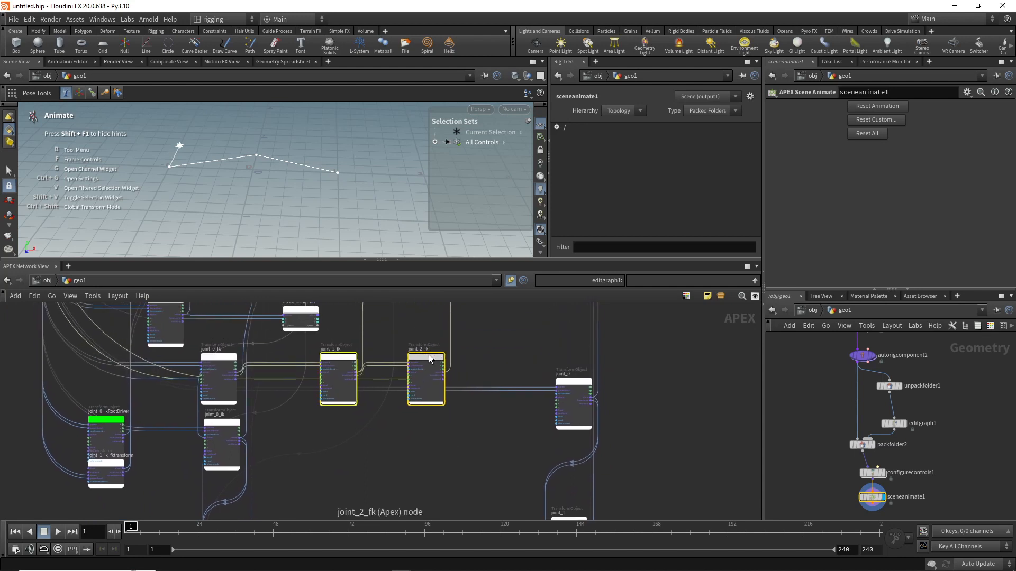
{"action": "left_click_drag", "start_coordinate": [432, 357], "coordinate": [364, 491]}
{"action": "middle_click_drag", "start_coordinate": [357, 465], "coordinate": [363, 352]}
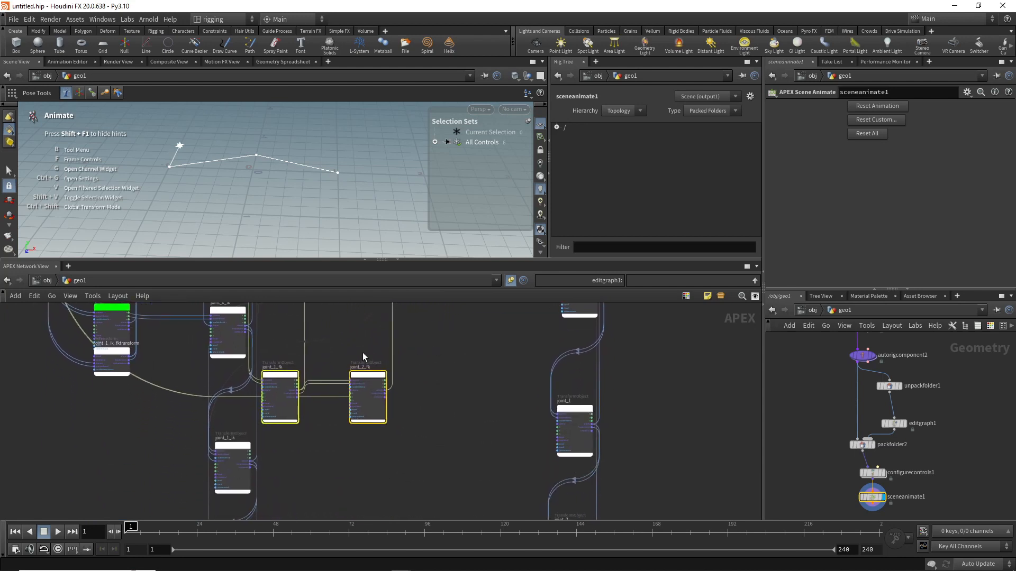
{"action": "left_click", "coordinate": [329, 351]}
{"action": "left_click_drag", "start_coordinate": [281, 376], "coordinate": [233, 389]}
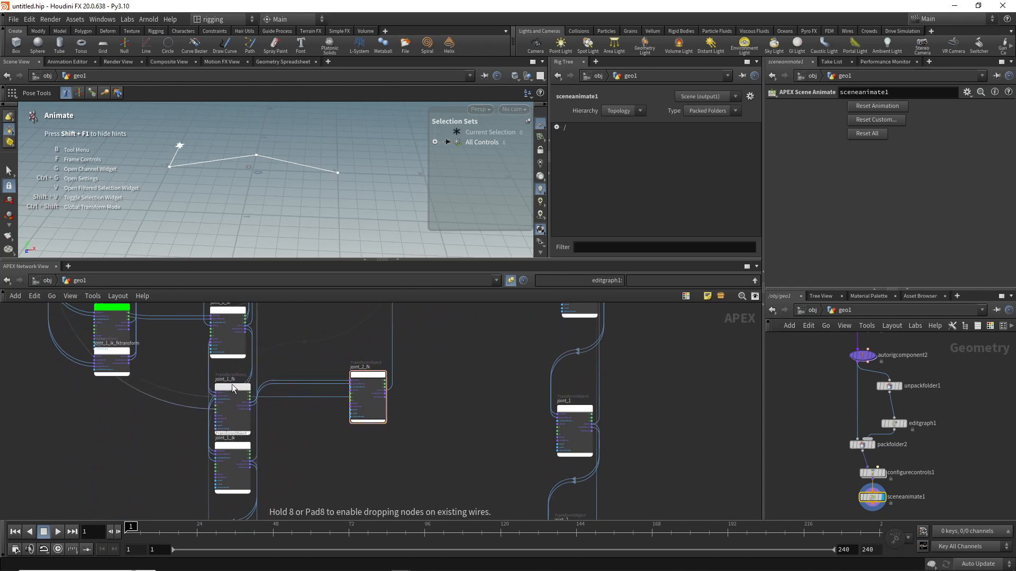
{"action": "middle_click_drag", "start_coordinate": [311, 436], "coordinate": [301, 375]}
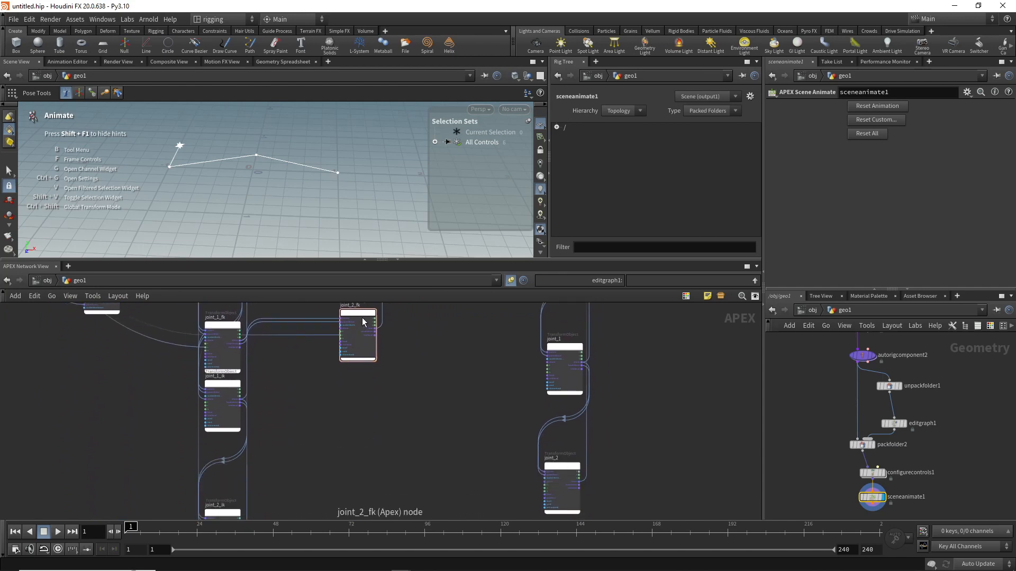
{"action": "left_click_drag", "start_coordinate": [363, 321], "coordinate": [225, 452]}
{"action": "middle_click_drag", "start_coordinate": [326, 391], "coordinate": [326, 439]}
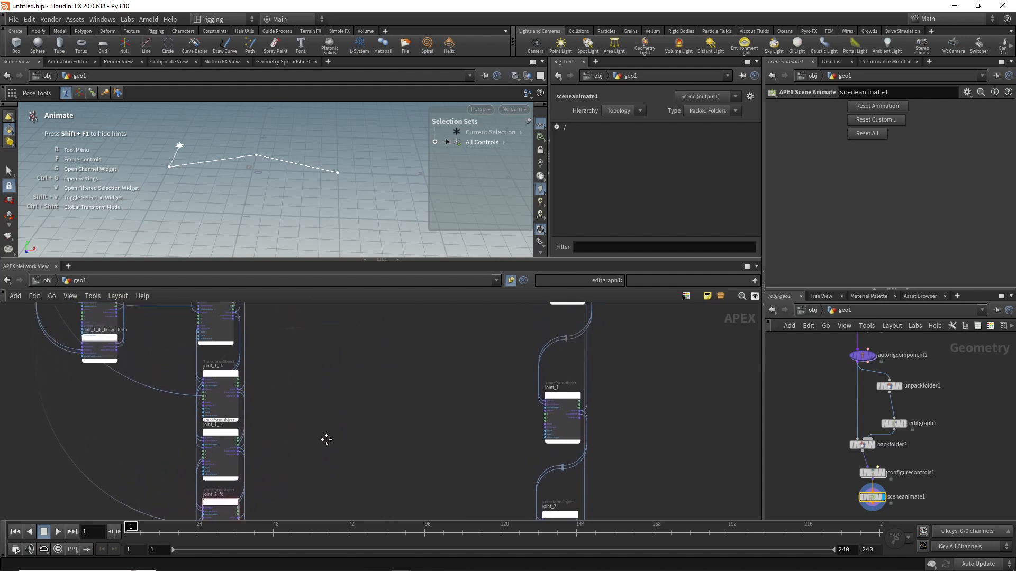
Step: Add a transform::Slerp<Matrix4> node in the empty space between the FK/IK column and the output joint column
{"action": "scroll", "coordinate": [311, 413], "scroll_direction": "down", "scroll_amount": 6}
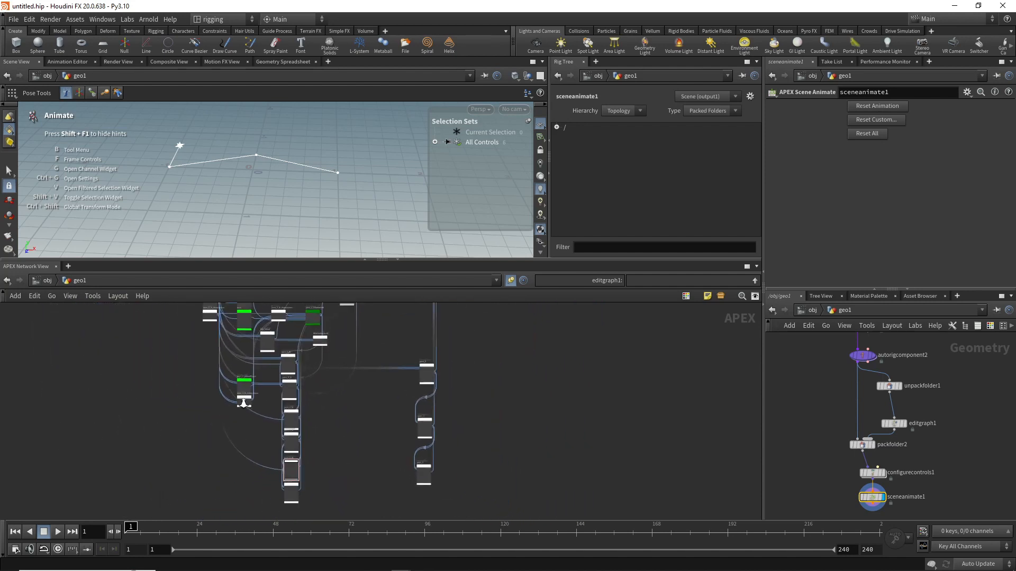
{"action": "scroll", "coordinate": [330, 406], "scroll_direction": "up", "scroll_amount": 2}
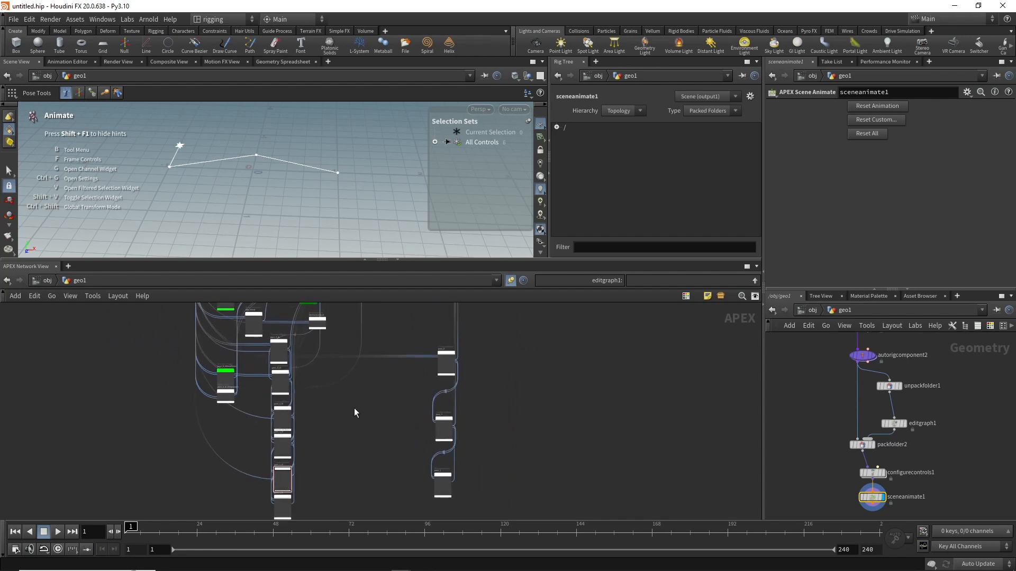
{"action": "scroll", "coordinate": [354, 408], "scroll_direction": "up", "scroll_amount": 2}
{"action": "middle_click_drag", "start_coordinate": [354, 408], "coordinate": [334, 424]}
{"action": "key", "text": "Tab"}
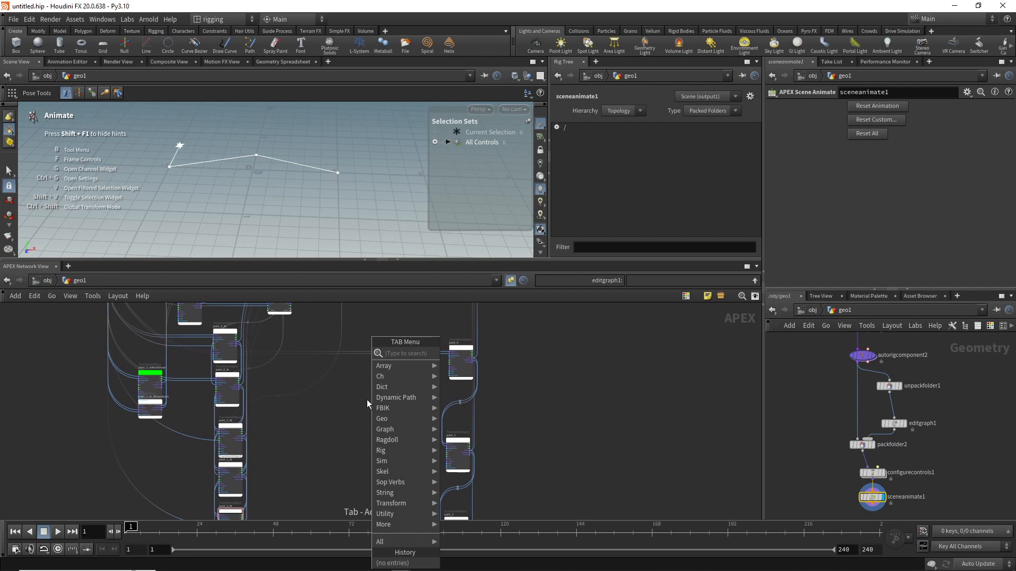
{"action": "type", "text": "sler"}
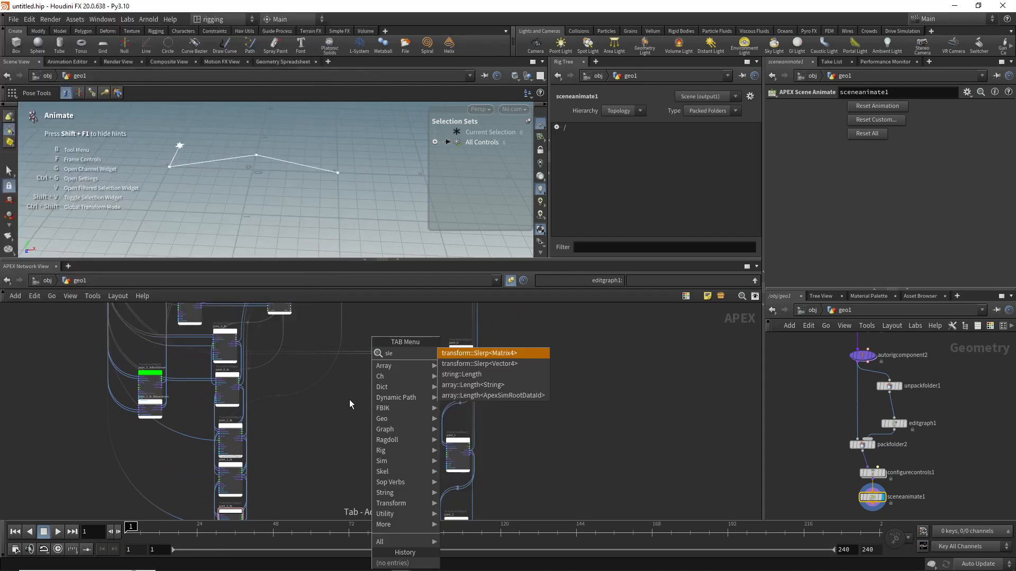
{"action": "left_click", "coordinate": [467, 352]}
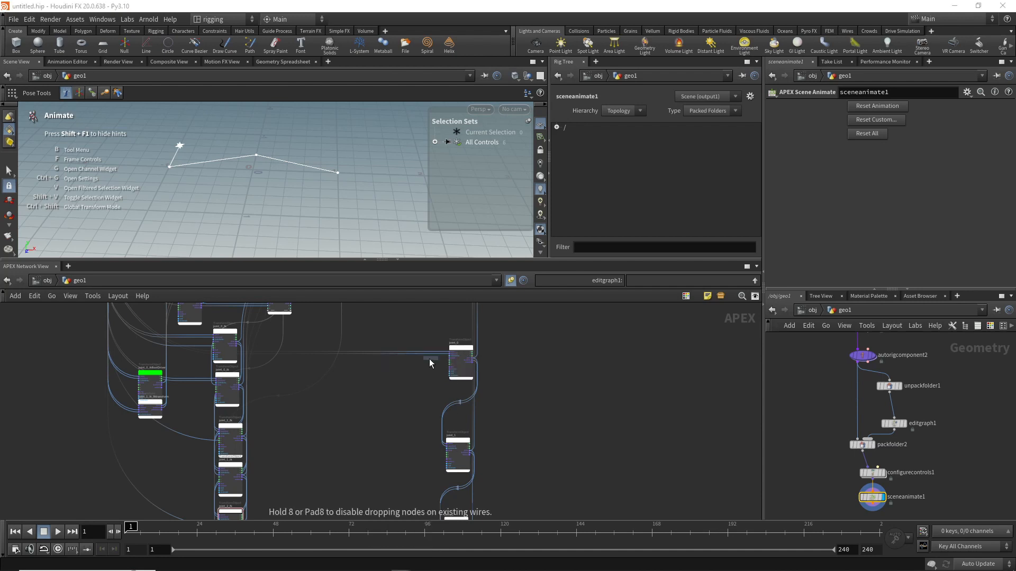
{"action": "left_click", "coordinate": [354, 379]}
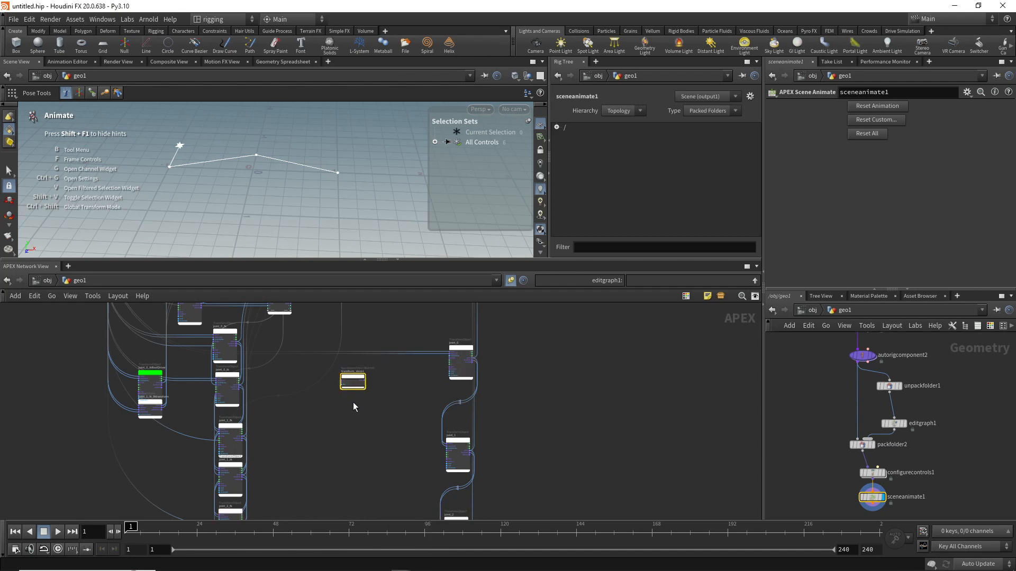
Step: Duplicate the slerp node twice, stacking the copies below the original to have one per joint
{"action": "scroll", "coordinate": [353, 402], "scroll_direction": "up", "scroll_amount": 3}
{"action": "right_click_drag", "start_coordinate": [373, 408], "coordinate": [376, 409]}
{"action": "middle_click_drag", "start_coordinate": [338, 398], "coordinate": [342, 447]}
{"action": "right_click_drag", "start_coordinate": [310, 436], "coordinate": [340, 448]}
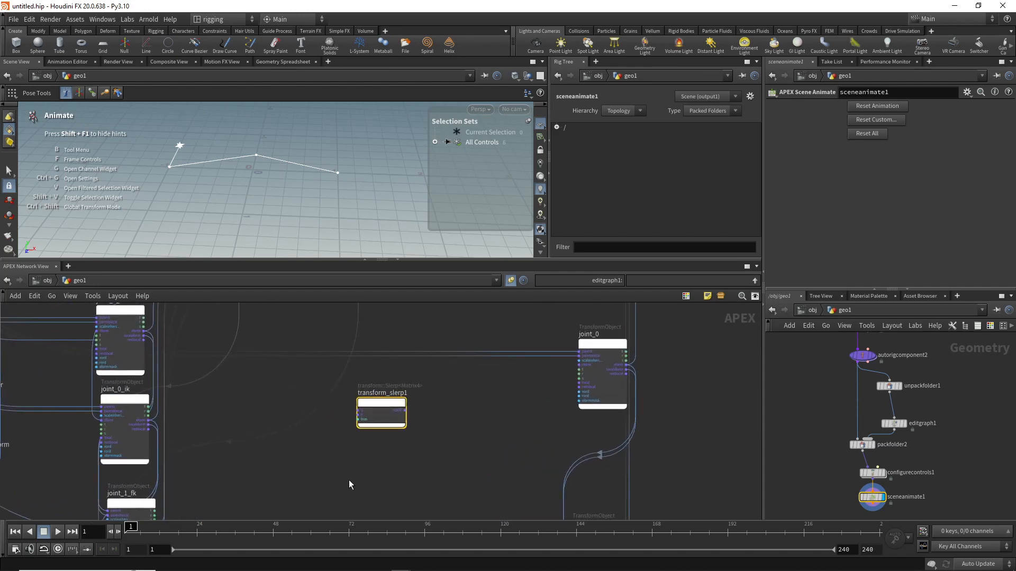
{"action": "middle_click_drag", "start_coordinate": [349, 481], "coordinate": [335, 412]}
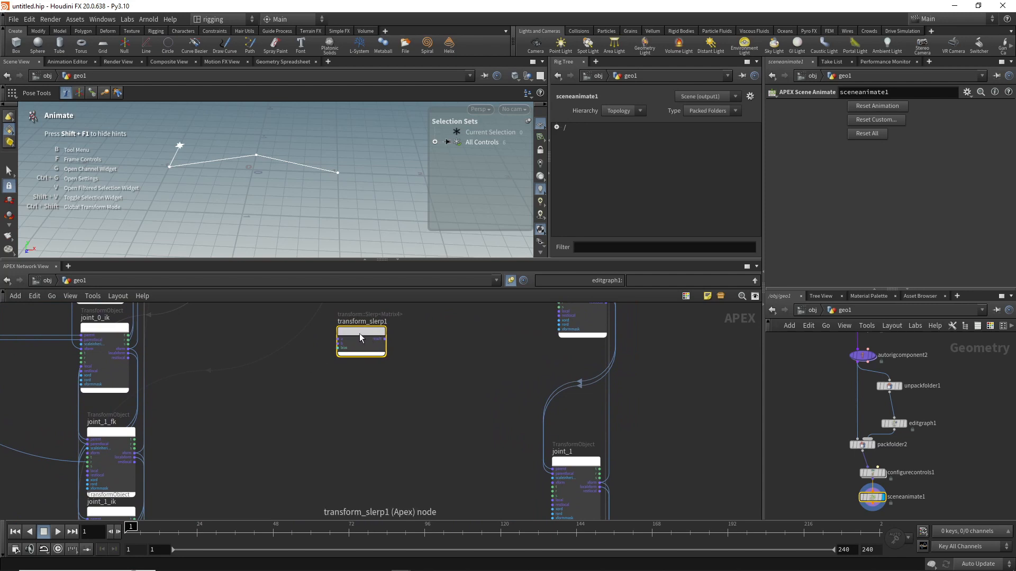
{"action": "left_click_drag", "start_coordinate": [360, 334], "coordinate": [364, 405]}
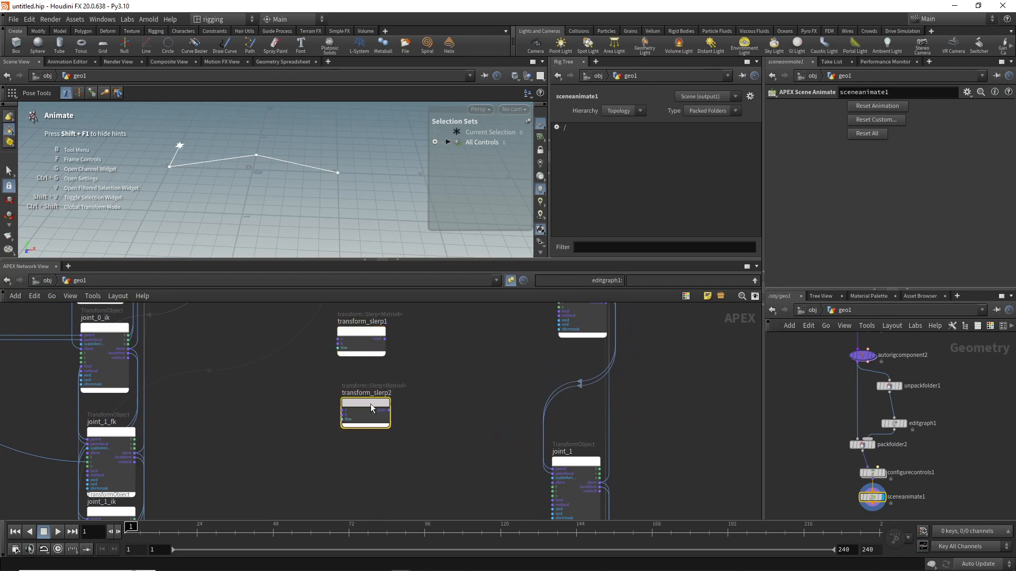
{"action": "middle_click_drag", "start_coordinate": [423, 405], "coordinate": [421, 340]}
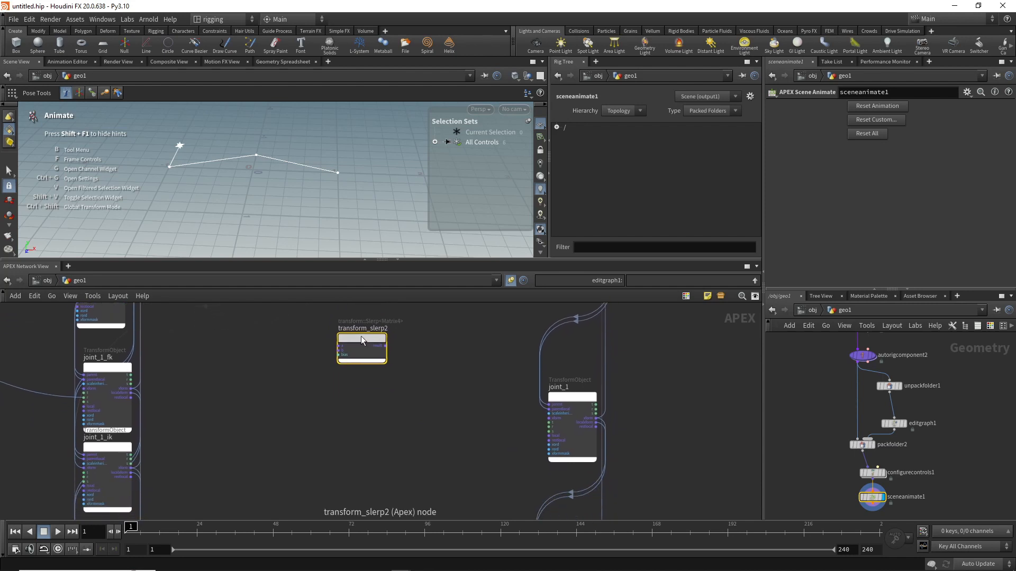
{"action": "left_click_drag", "start_coordinate": [361, 335], "coordinate": [361, 461], "text": "alt"}
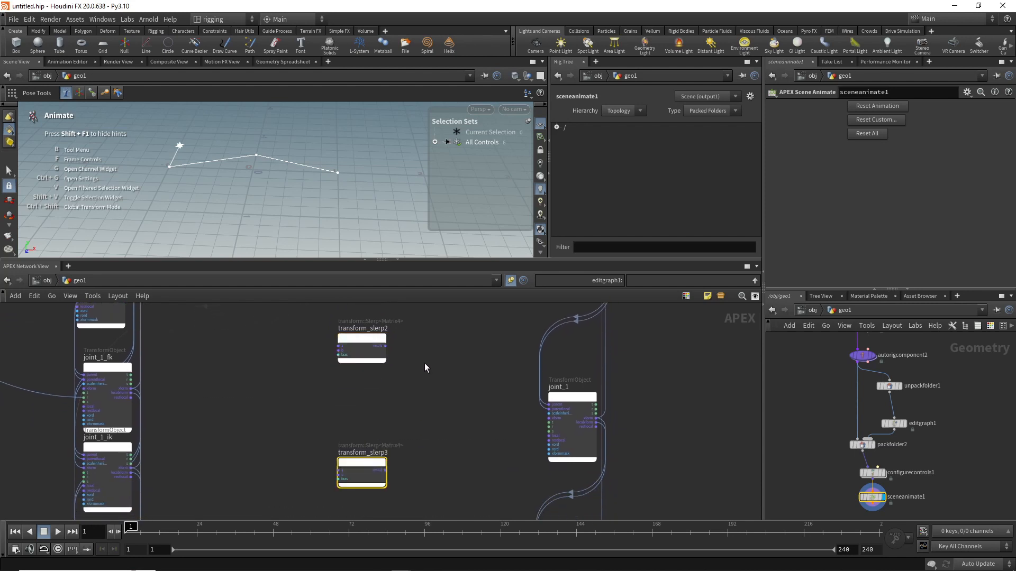
Step: Connect the x output of abstractcontrol1 to the bias input of transform_slerp1
{"action": "middle_click_drag", "start_coordinate": [424, 363], "coordinate": [412, 440]}
{"action": "middle_click_drag", "start_coordinate": [426, 379], "coordinate": [418, 462]}
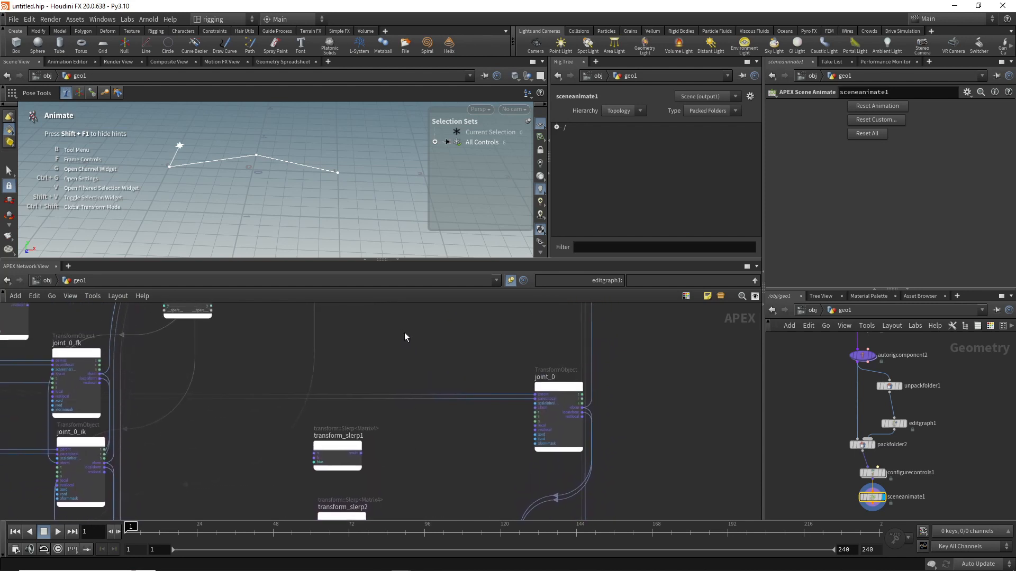
{"action": "middle_click_drag", "start_coordinate": [405, 337], "coordinate": [395, 387]}
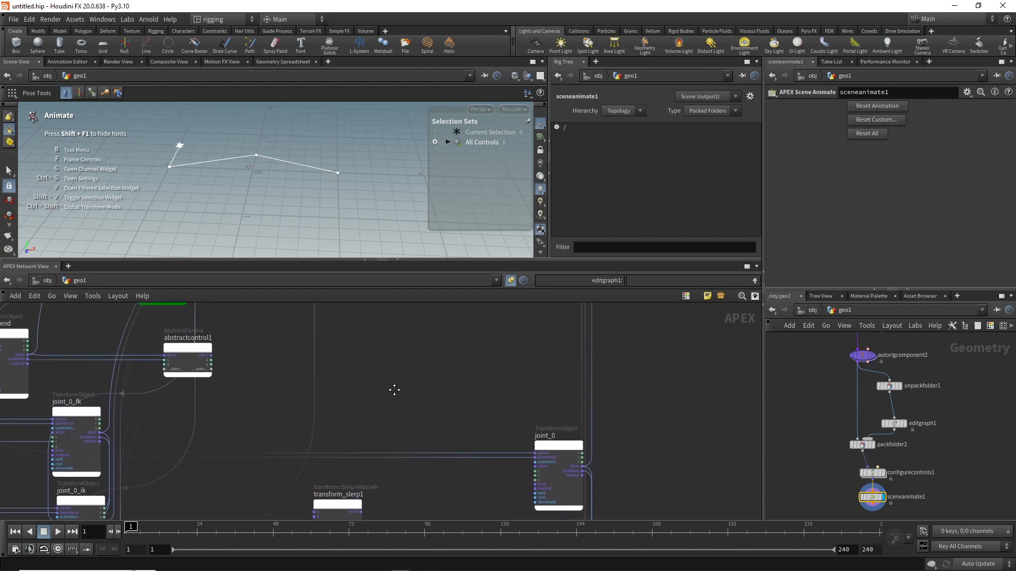
{"action": "left_click", "coordinate": [213, 367]}
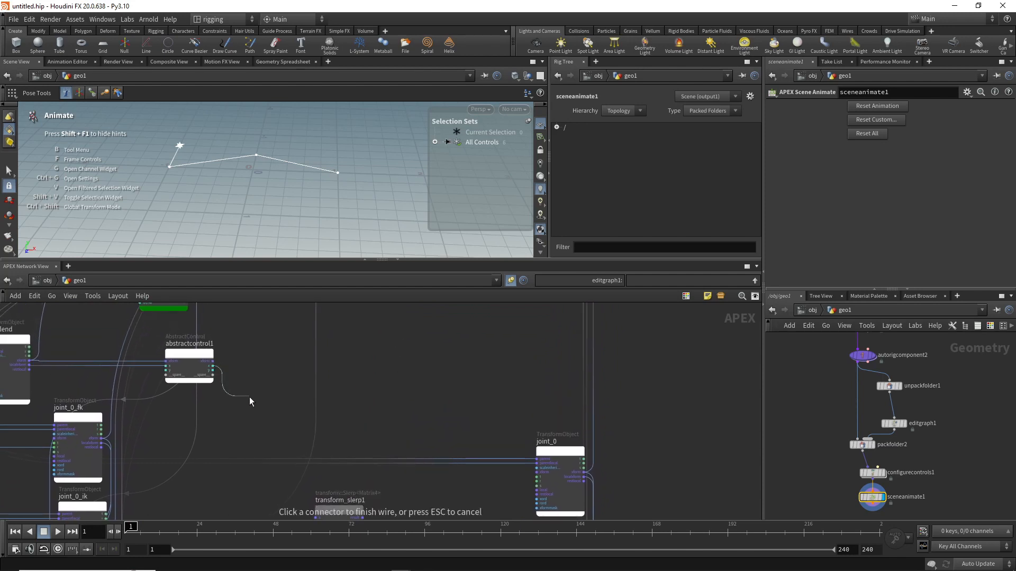
{"action": "middle_click_drag", "start_coordinate": [250, 398], "coordinate": [238, 273]}
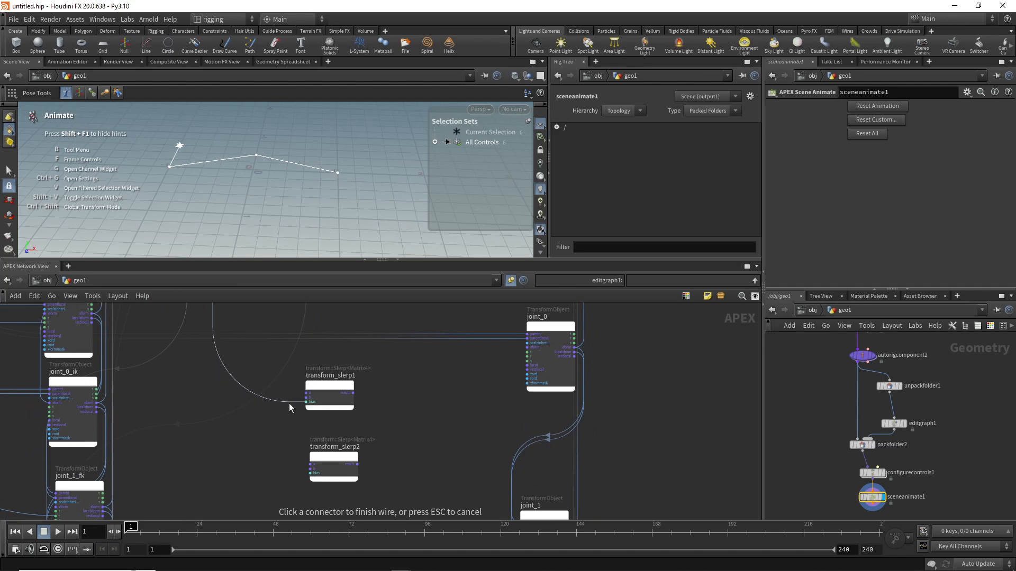
{"action": "left_click", "coordinate": [298, 402]}
Step: Connect the x output of abstractcontrol1 to the bias input of transform_slerp2
{"action": "middle_click_drag", "start_coordinate": [253, 328], "coordinate": [260, 455]}
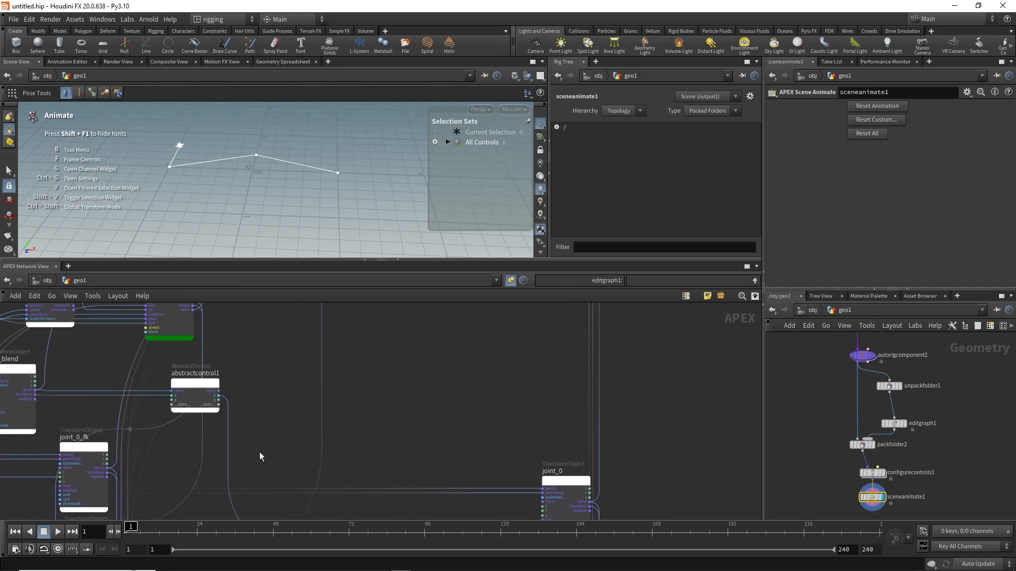
{"action": "left_click", "coordinate": [221, 399]}
{"action": "middle_click_drag", "start_coordinate": [261, 410], "coordinate": [252, 344]}
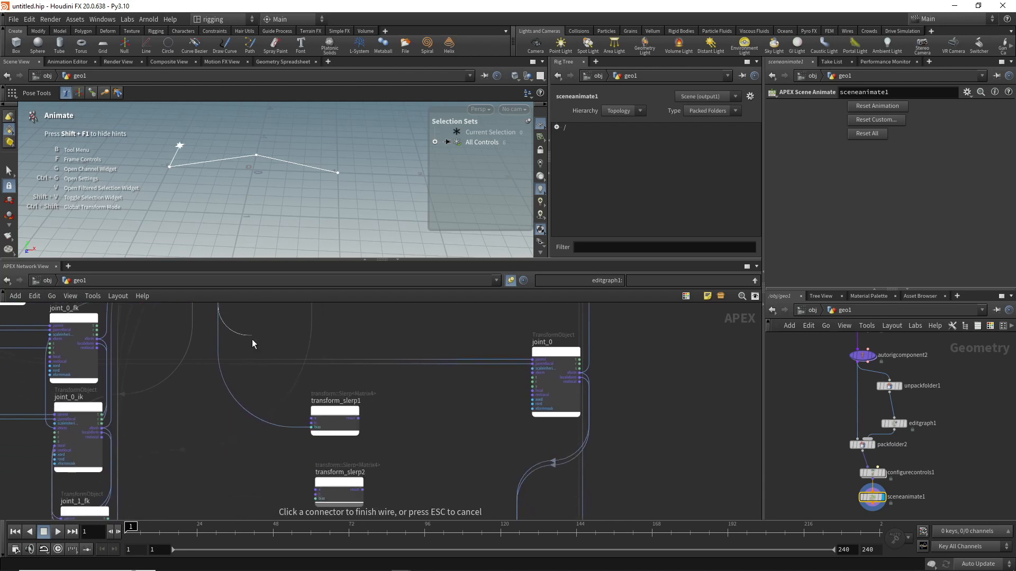
{"action": "middle_click_drag", "start_coordinate": [248, 500], "coordinate": [258, 398]}
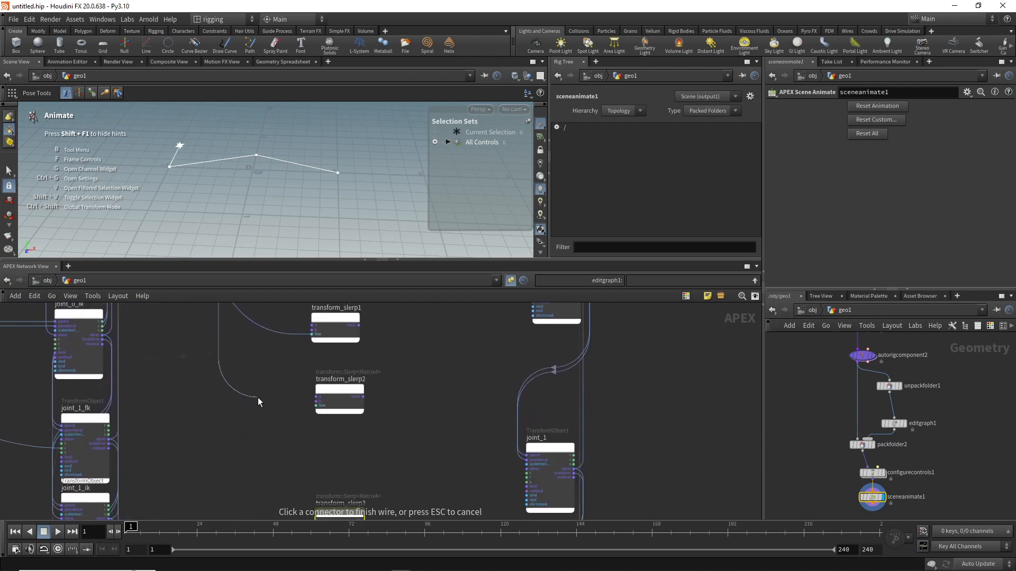
{"action": "left_click", "coordinate": [306, 411]}
Step: Connect the x output of abstractcontrol1 to the bias input of transform_slerp3
{"action": "middle_click_drag", "start_coordinate": [292, 362], "coordinate": [291, 496]}
{"action": "middle_click_drag", "start_coordinate": [248, 341], "coordinate": [252, 378]}
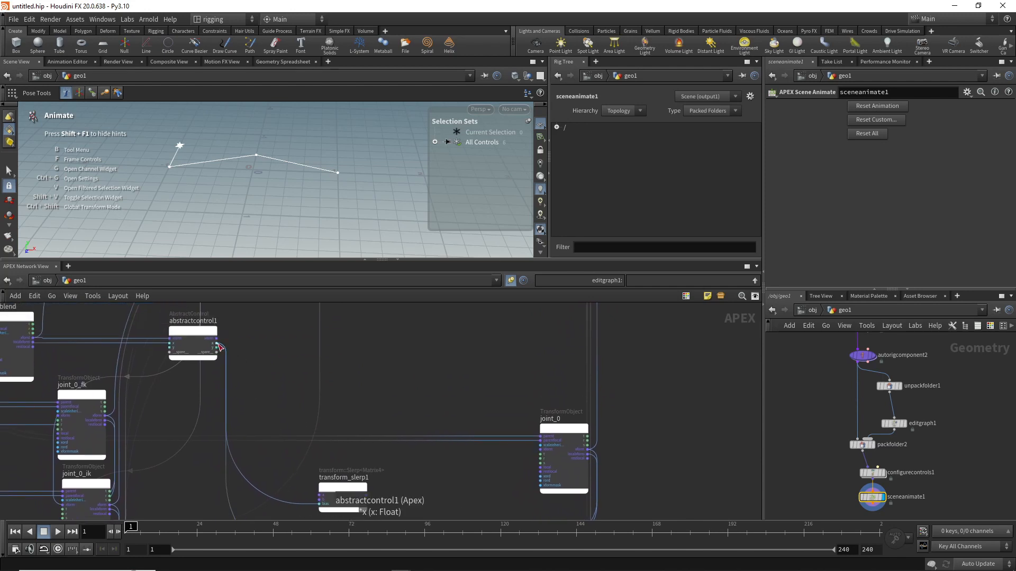
{"action": "left_click", "coordinate": [220, 345]}
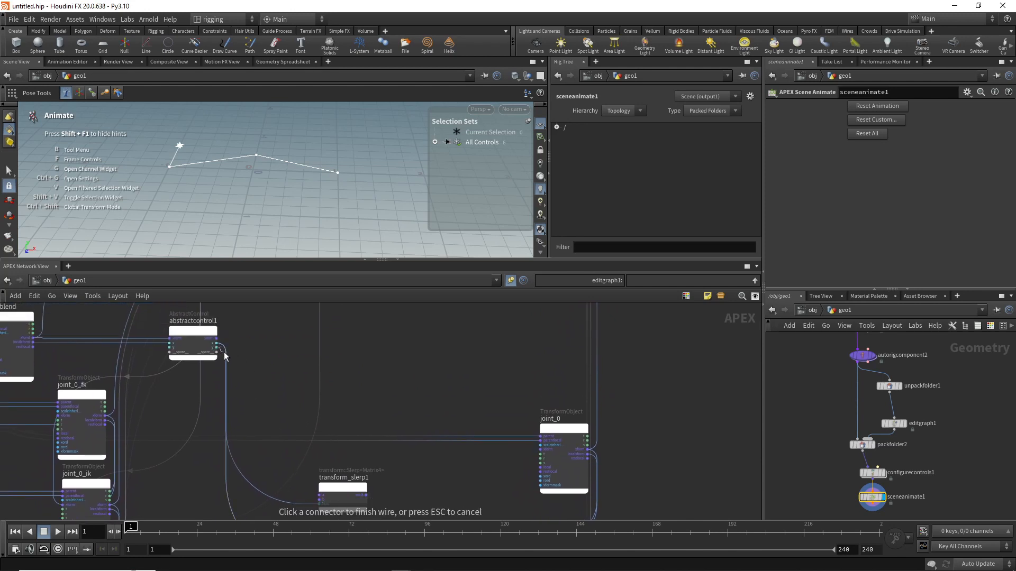
{"action": "left_click", "coordinate": [258, 360]}
{"action": "left_click", "coordinate": [218, 344]}
{"action": "middle_click_drag", "start_coordinate": [257, 400], "coordinate": [250, 275]}
{"action": "middle_click_drag", "start_coordinate": [248, 482], "coordinate": [236, 349]}
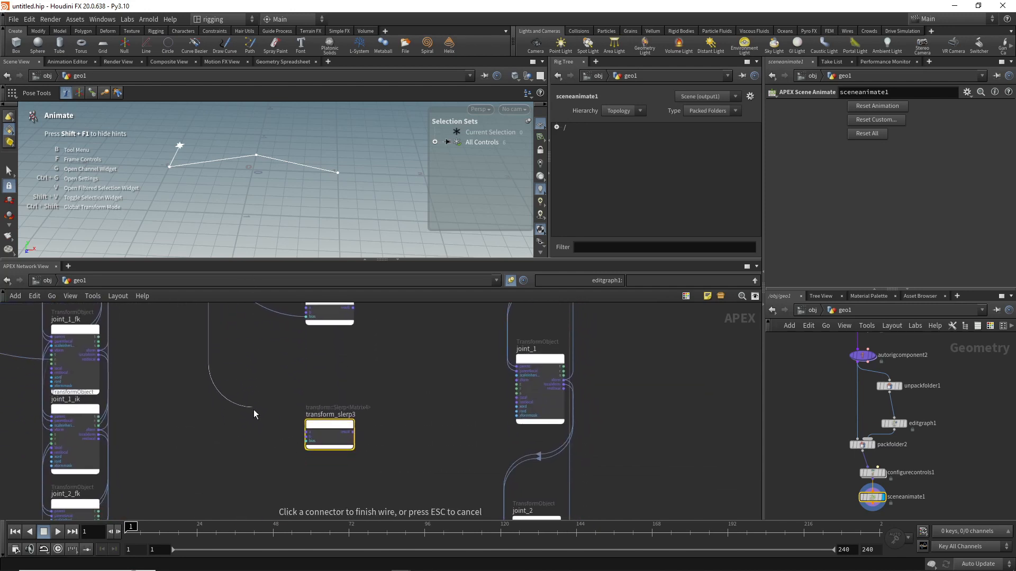
{"action": "left_click", "coordinate": [294, 443]}
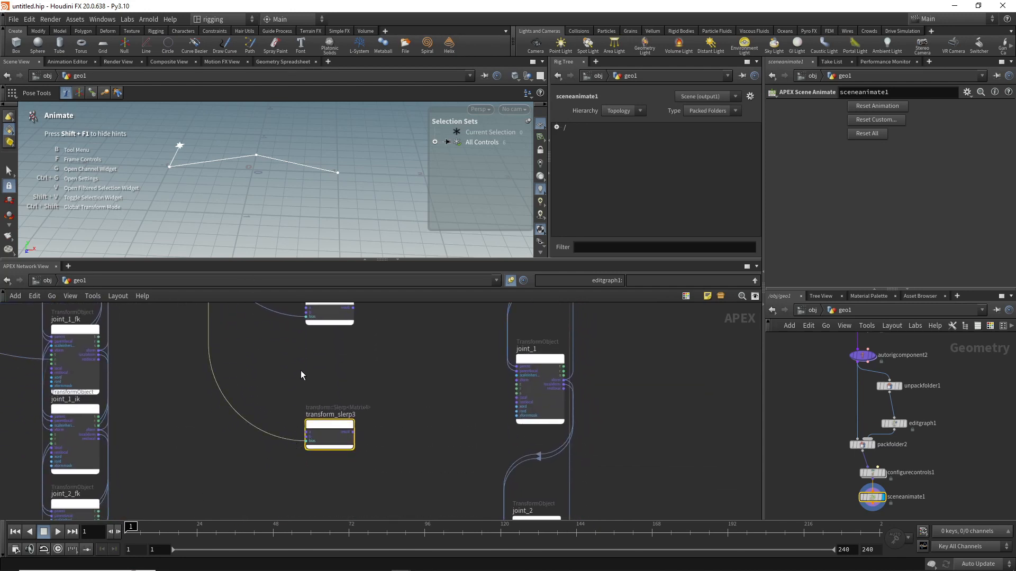
Step: Return to joint_0_fk, joint_0_ik and transform_slerp1 in the graph to start wiring the first joint's blend
{"action": "middle_click_drag", "start_coordinate": [300, 370], "coordinate": [313, 485]}
{"action": "middle_click_drag", "start_coordinate": [287, 386], "coordinate": [305, 428]}
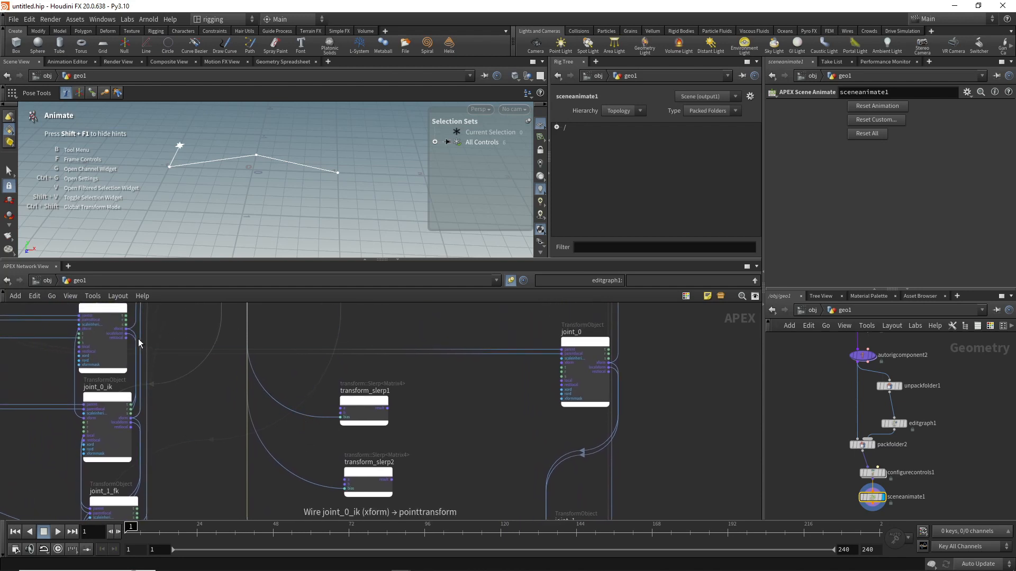
{"action": "middle_click_drag", "start_coordinate": [181, 318], "coordinate": [180, 340]}
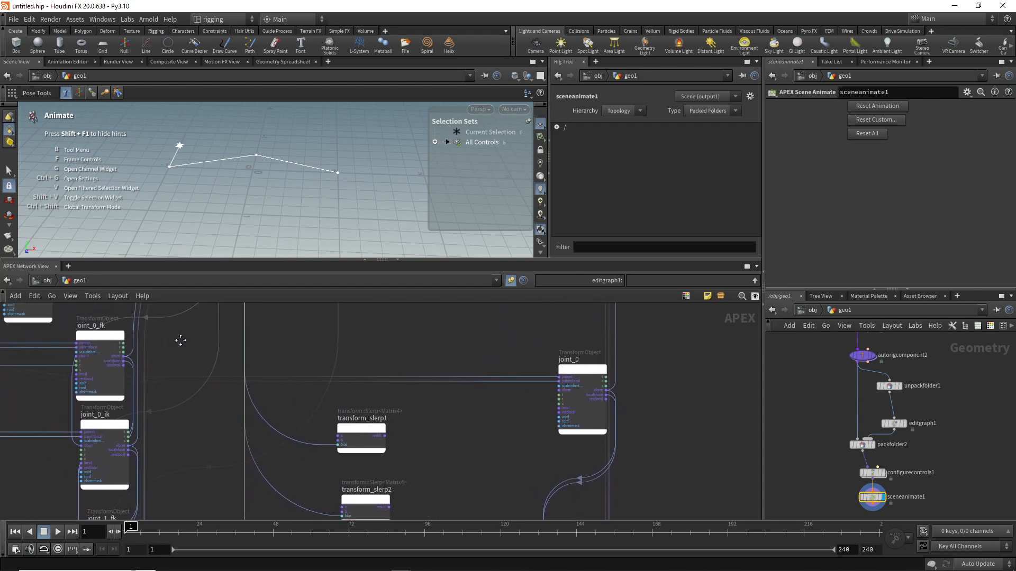
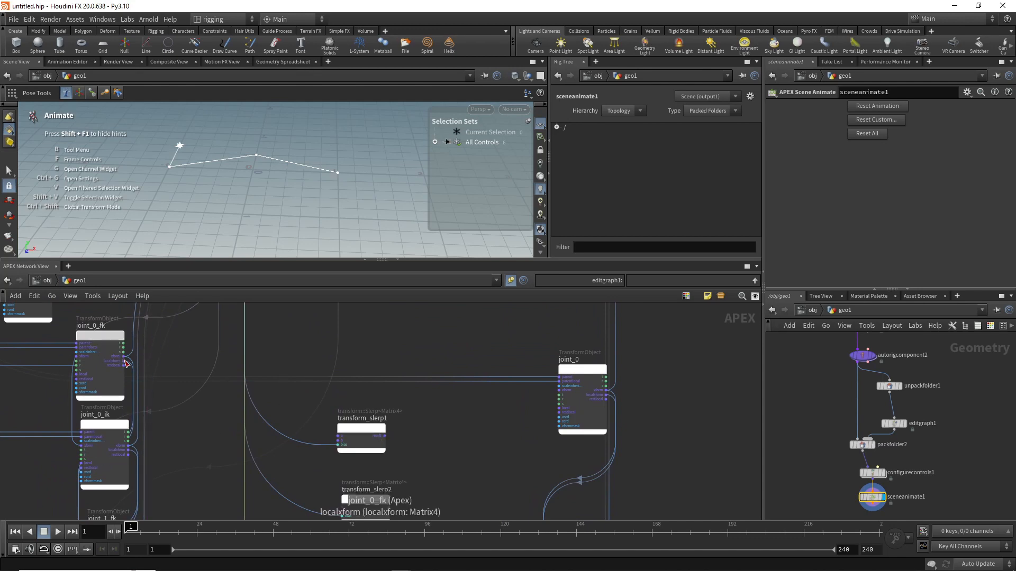
Step: Connect the localxform outputs of joint_0_fk and joint_0_ik to the first and second inputs of transform_slerp1
{"action": "left_click_drag", "start_coordinate": [126, 364], "coordinate": [338, 436]}
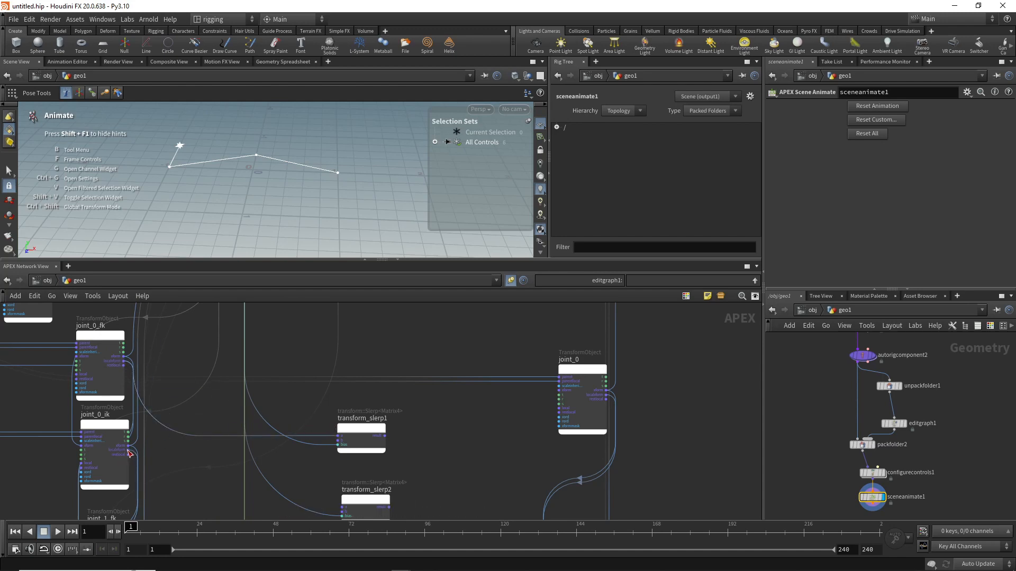
{"action": "left_click_drag", "start_coordinate": [129, 451], "coordinate": [321, 443]}
Step: Connect the localxform outputs of joint_1_fk and joint_1_ik to the first and second inputs of transform_slerp2
{"action": "middle_click_drag", "start_coordinate": [309, 463], "coordinate": [322, 349]}
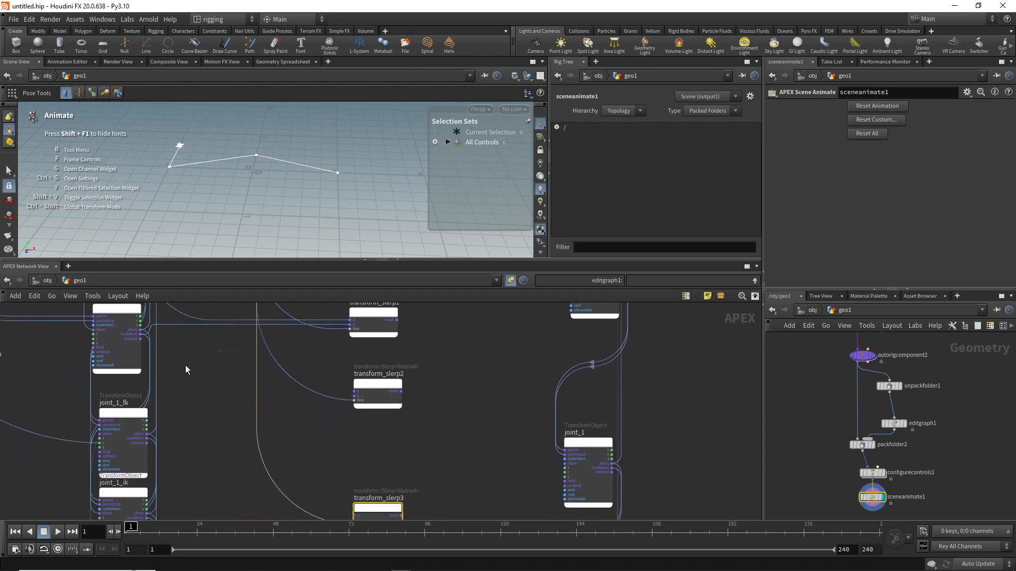
{"action": "middle_click_drag", "start_coordinate": [192, 401], "coordinate": [185, 340]}
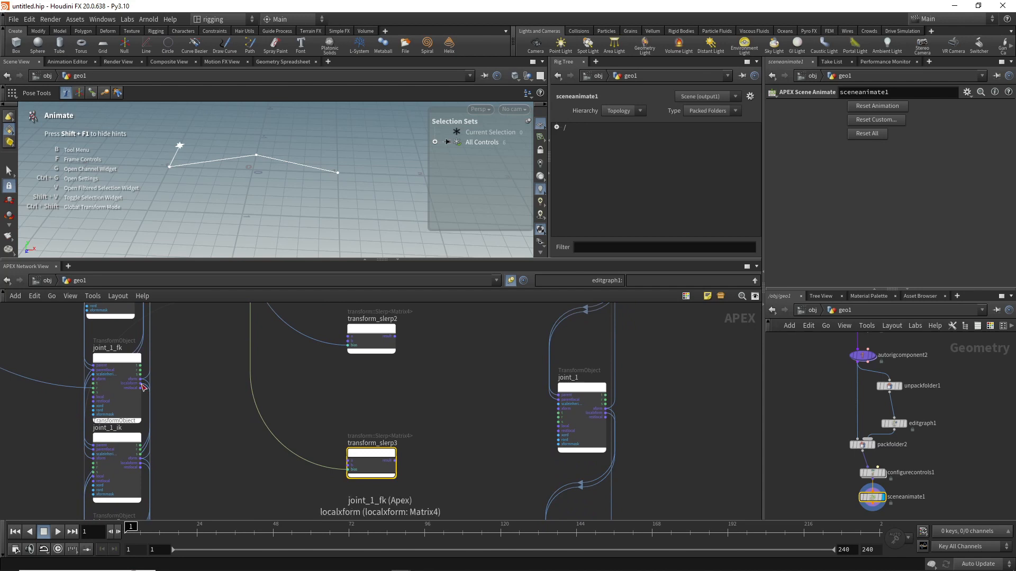
{"action": "left_click_drag", "start_coordinate": [142, 388], "coordinate": [348, 336]}
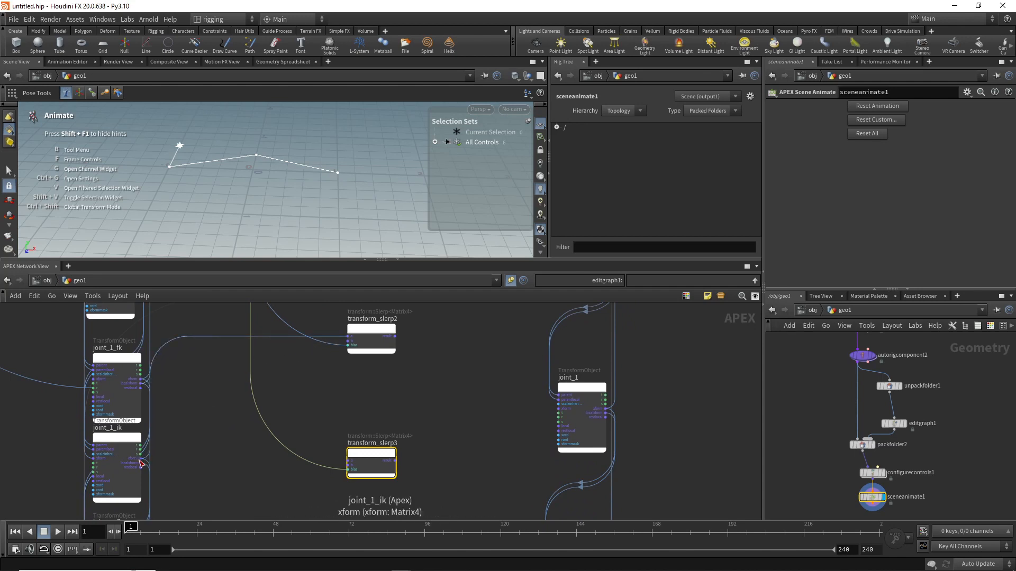
{"action": "left_click_drag", "start_coordinate": [142, 467], "coordinate": [344, 344]}
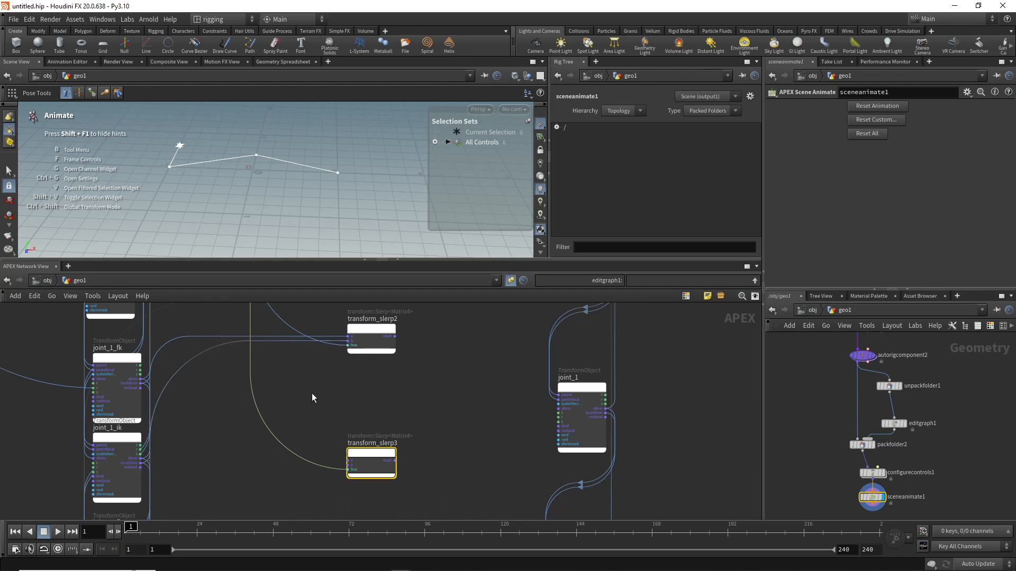
Step: Place transform_slerp3 beside the joint_2 nodes and connect the localxform outputs of joint_2_fk and joint_2_ik to its first and second inputs
{"action": "middle_click_drag", "start_coordinate": [312, 393], "coordinate": [313, 327]}
{"action": "middle_click_drag", "start_coordinate": [271, 456], "coordinate": [281, 381]}
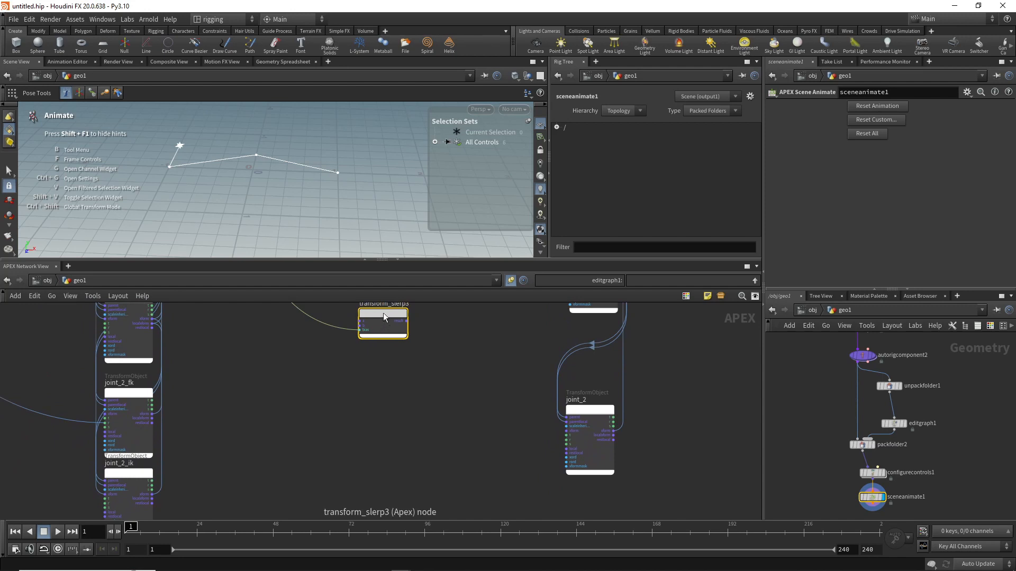
{"action": "left_click_drag", "start_coordinate": [383, 313], "coordinate": [380, 405]}
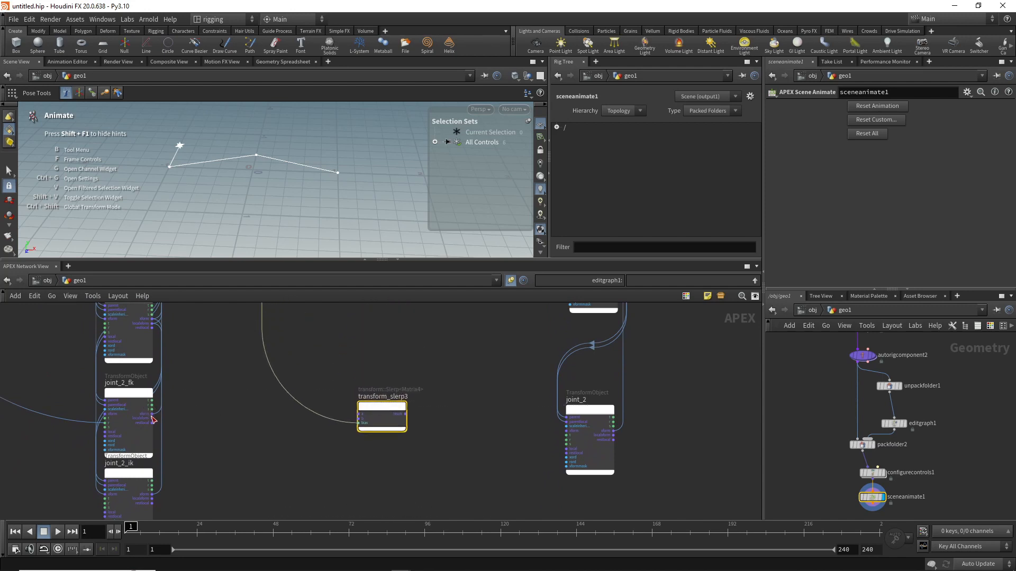
{"action": "left_click_drag", "start_coordinate": [154, 420], "coordinate": [359, 414]}
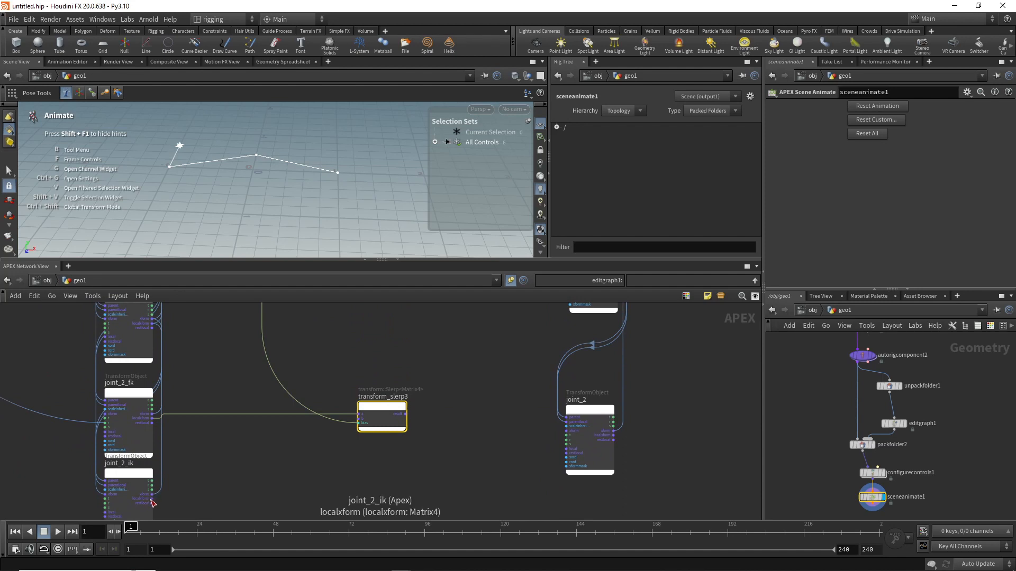
{"action": "left_click_drag", "start_coordinate": [152, 500], "coordinate": [359, 421]}
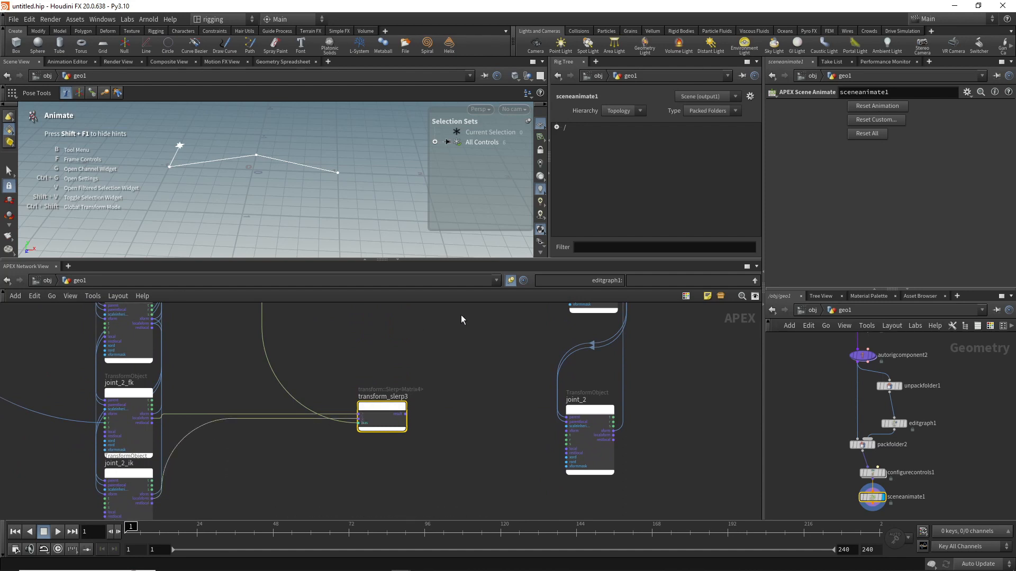
Step: Connect the result output of transform_slerp1 to the local transform input of joint_0
{"action": "middle_click_drag", "start_coordinate": [410, 351], "coordinate": [379, 445]}
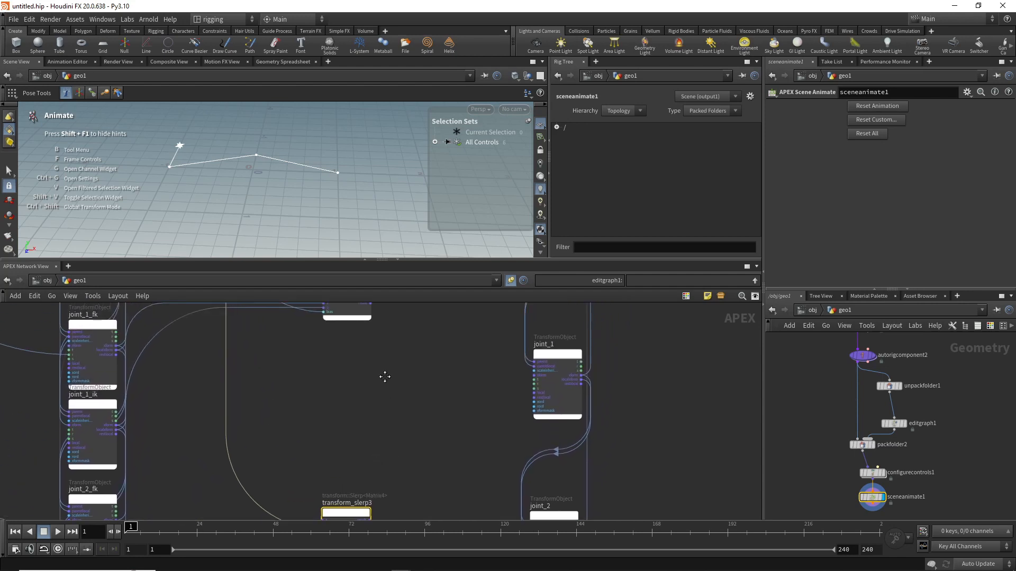
{"action": "middle_click_drag", "start_coordinate": [386, 376], "coordinate": [374, 472]}
{"action": "middle_click_drag", "start_coordinate": [428, 388], "coordinate": [411, 420]}
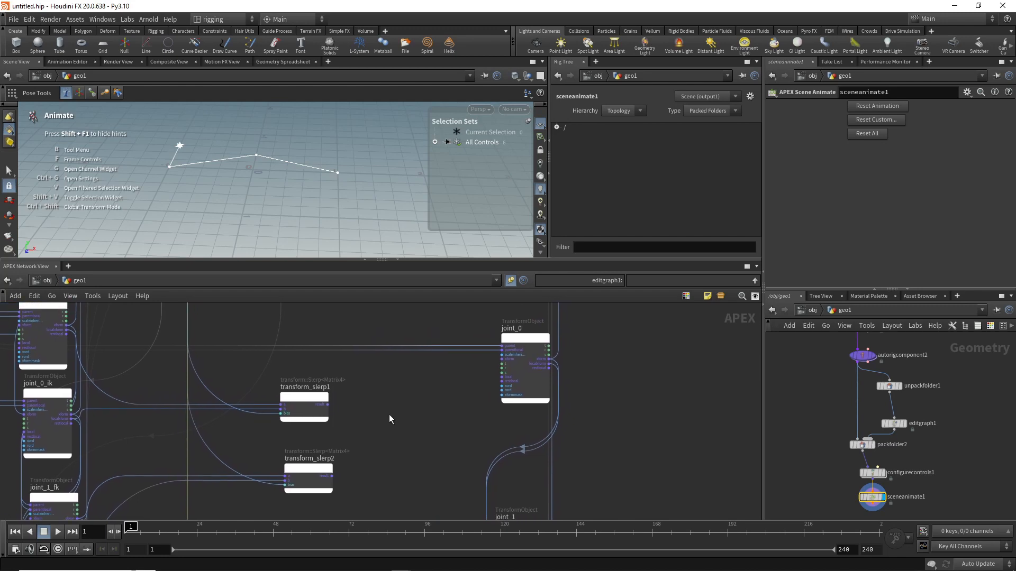
{"action": "left_click_drag", "start_coordinate": [328, 405], "coordinate": [498, 384]}
Step: Connect the result outputs of transform_slerp2 and transform_slerp3 to the matching inputs of joint_1 and joint_2
{"action": "middle_click_drag", "start_coordinate": [415, 444], "coordinate": [403, 341]}
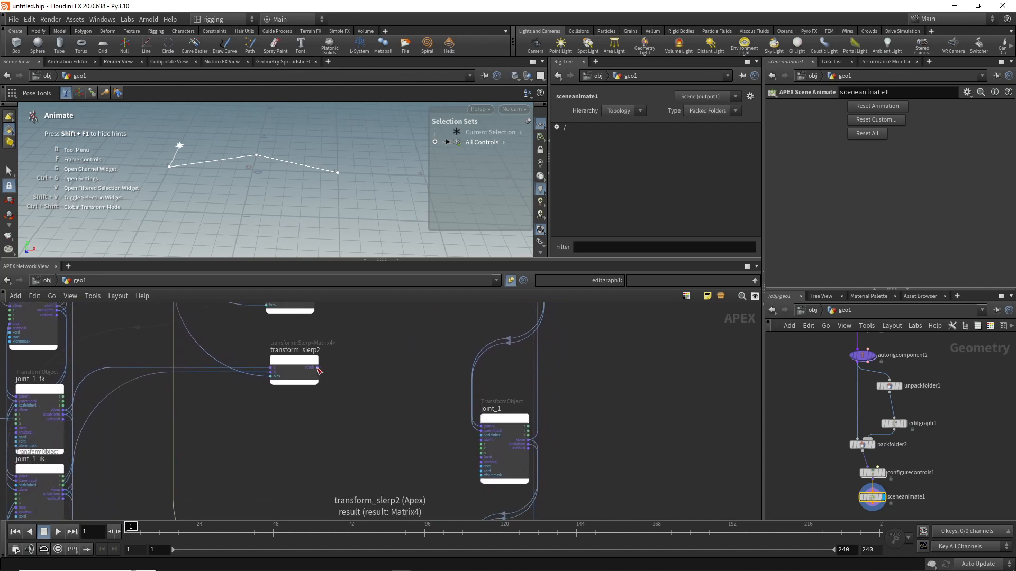
{"action": "left_click_drag", "start_coordinate": [319, 368], "coordinate": [470, 464]}
{"action": "middle_click_drag", "start_coordinate": [404, 487], "coordinate": [371, 337]}
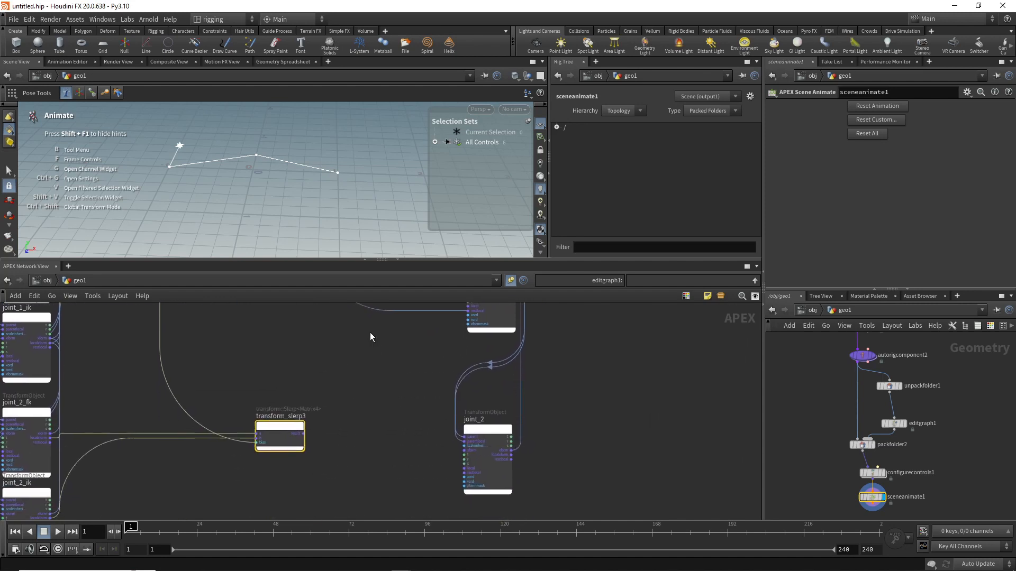
{"action": "left_click_drag", "start_coordinate": [303, 433], "coordinate": [464, 472]}
Step: Expand the control selection sets, enlarge the viewport and move the ikhandle control to bend the IK chain away from the FK chain
{"action": "middle_click_drag", "start_coordinate": [386, 370], "coordinate": [392, 432]}
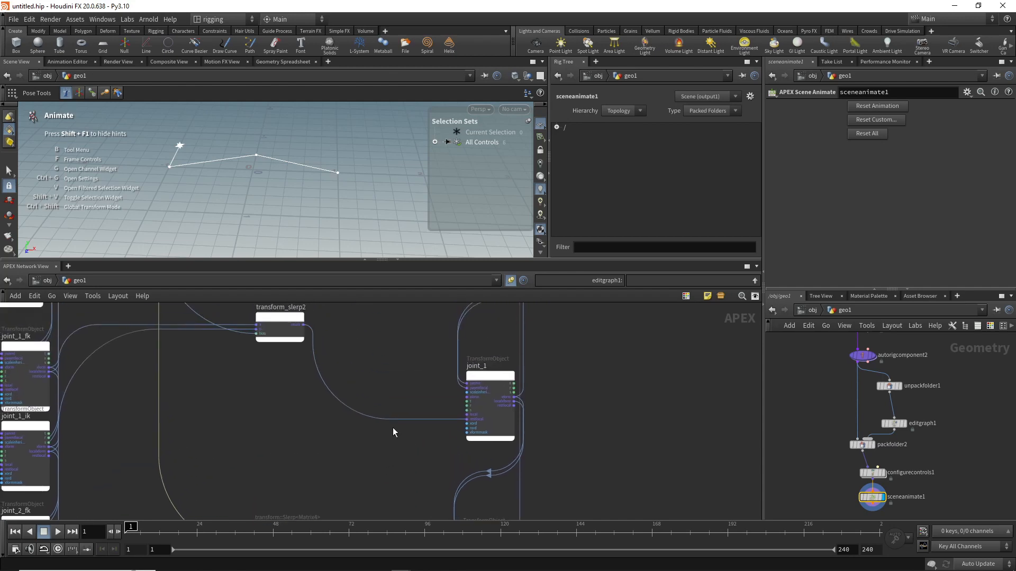
{"action": "middle_click_drag", "start_coordinate": [415, 346], "coordinate": [425, 385]}
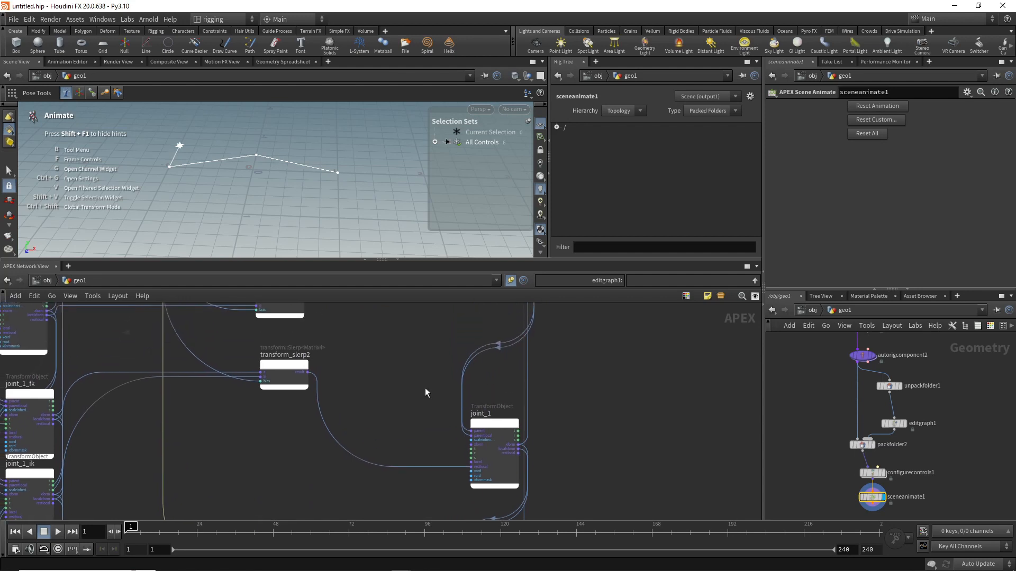
{"action": "scroll", "coordinate": [425, 387], "scroll_direction": "down", "scroll_amount": 6}
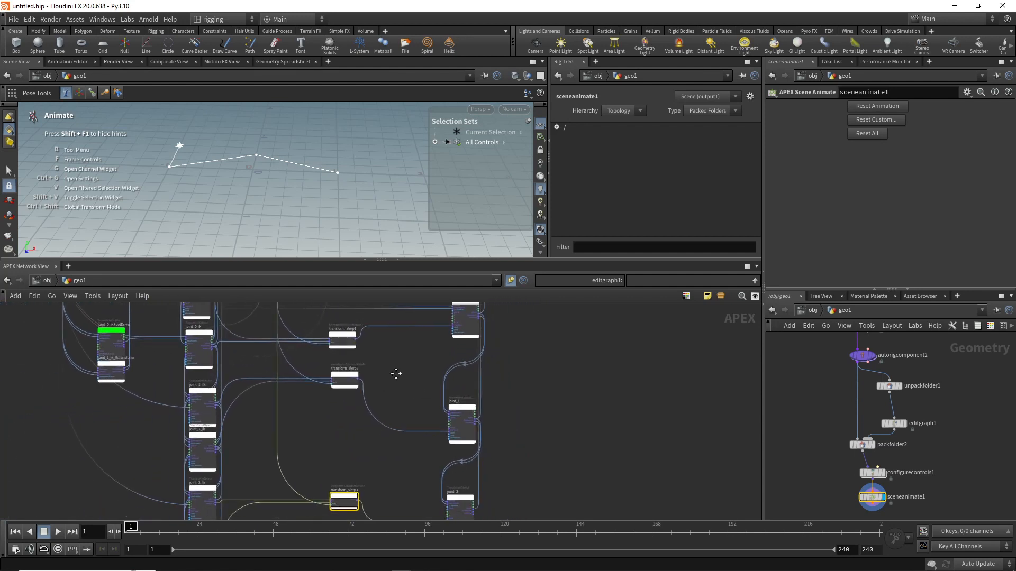
{"action": "middle_click_drag", "start_coordinate": [396, 374], "coordinate": [395, 386]}
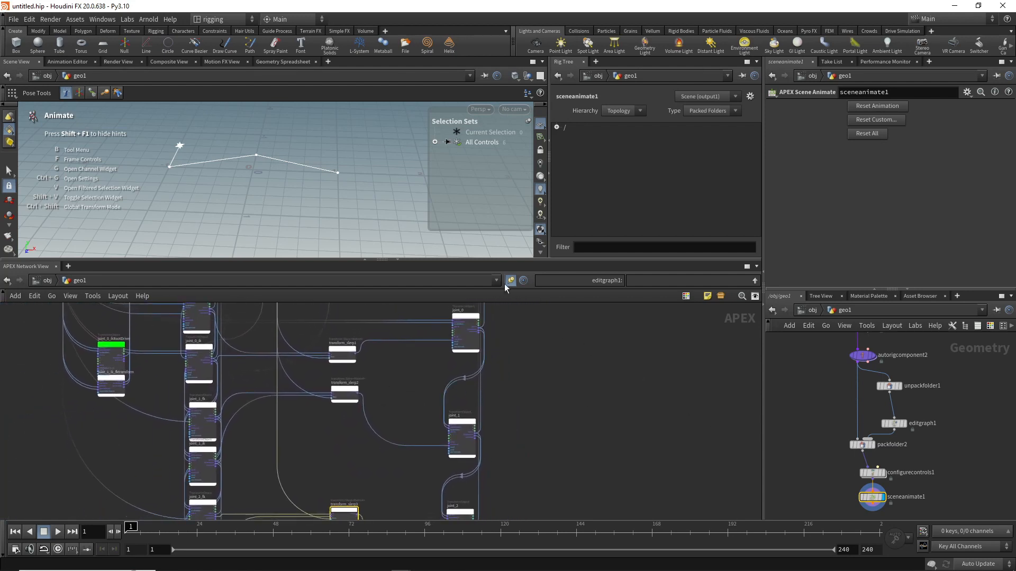
{"action": "left_click", "coordinate": [434, 141]}
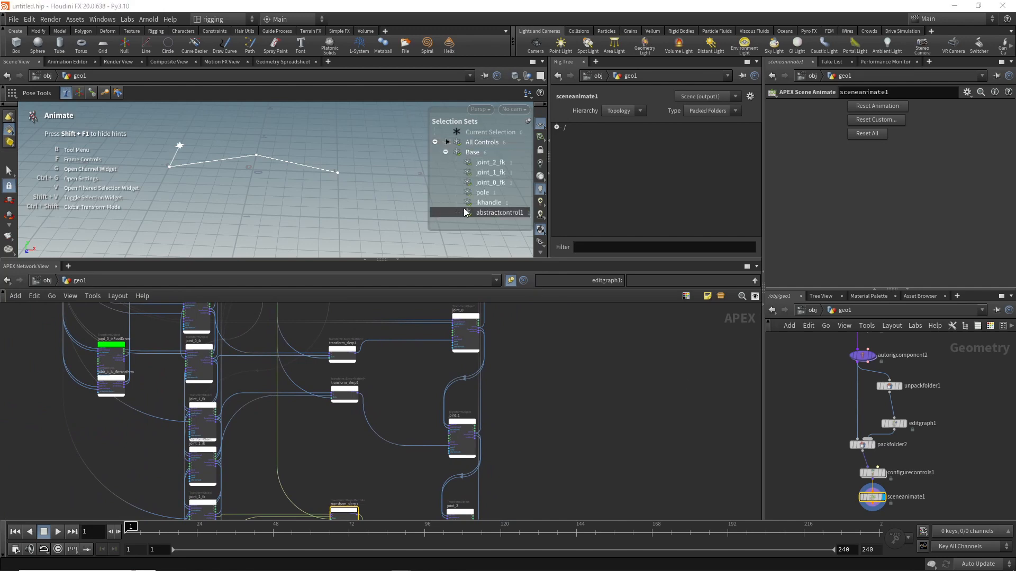
{"action": "left_click", "coordinate": [478, 202]}
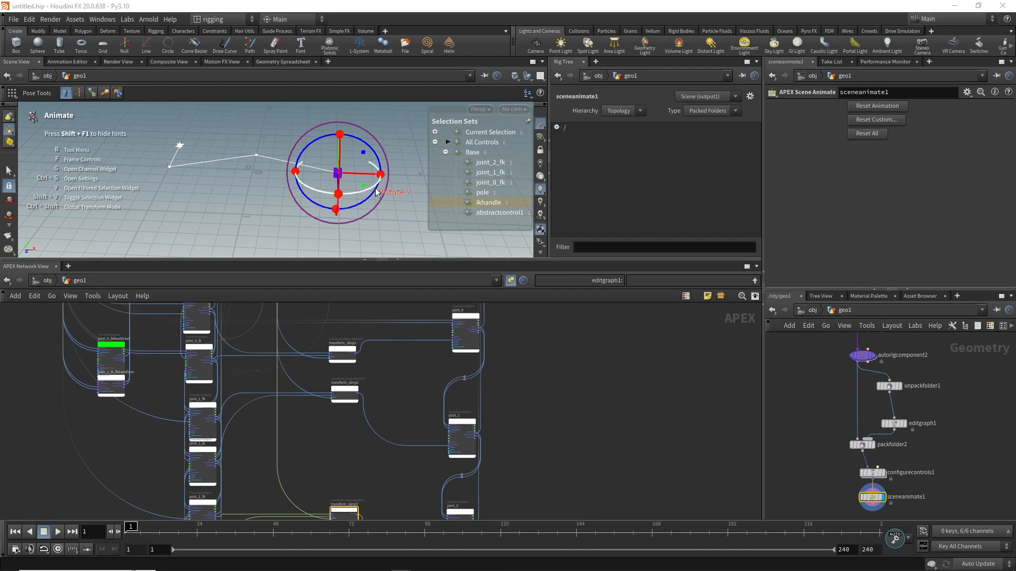
{"action": "left_click_drag", "start_coordinate": [362, 184], "coordinate": [270, 237]}
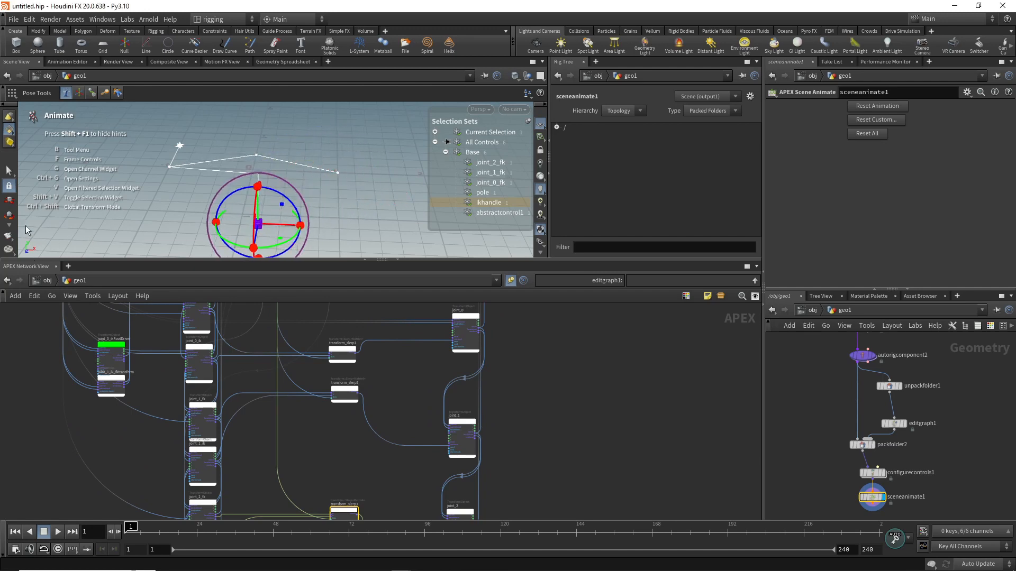
{"action": "left_click_drag", "start_coordinate": [104, 260], "coordinate": [99, 398]}
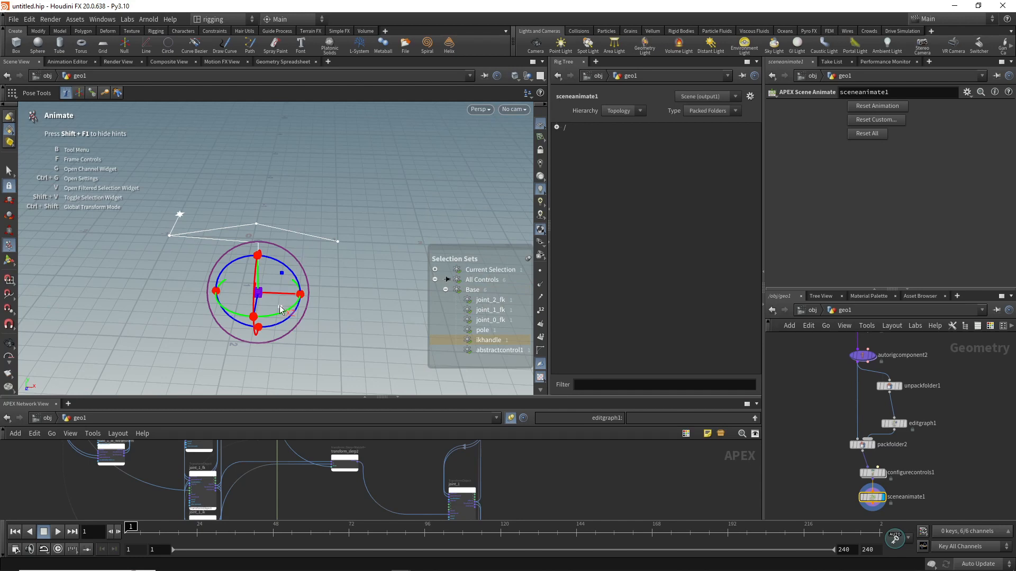
{"action": "left_click_drag", "start_coordinate": [279, 309], "coordinate": [240, 311]}
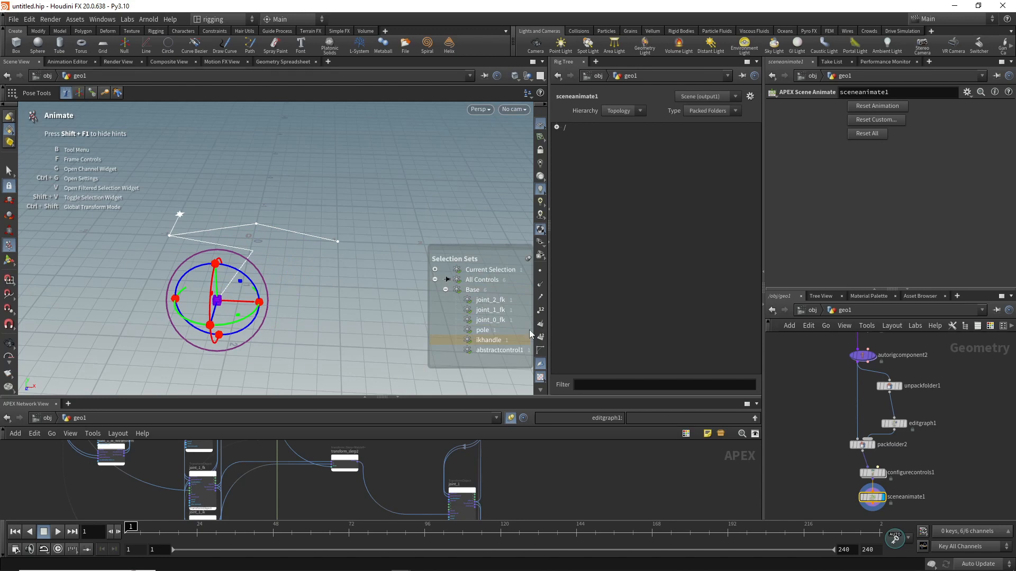
Step: Rotate the joint_0_fk control about its X axis to swing the FK chain away from its rest pose
{"action": "left_click", "coordinate": [503, 320]}
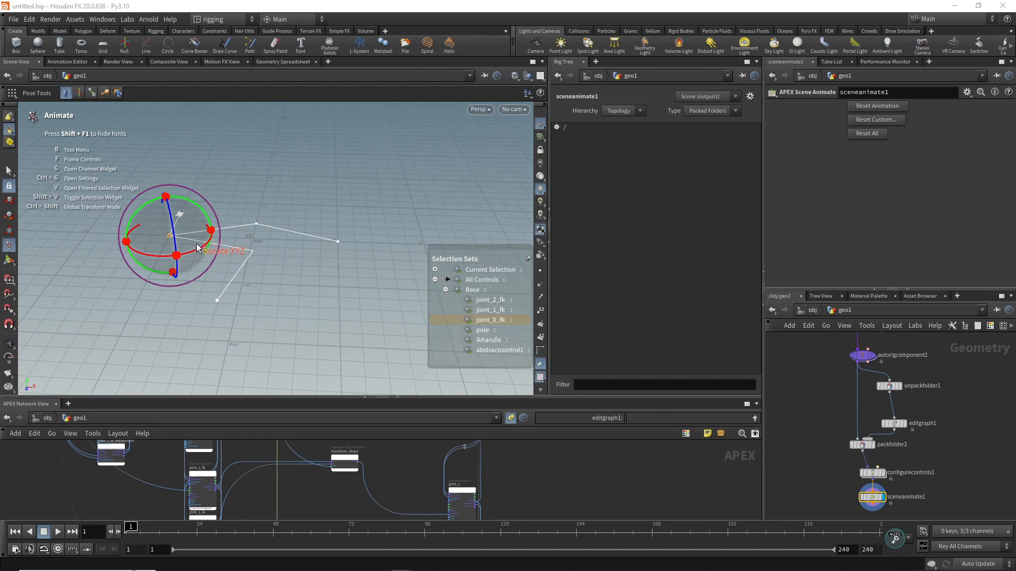
{"action": "left_click_drag", "start_coordinate": [198, 250], "coordinate": [199, 242]}
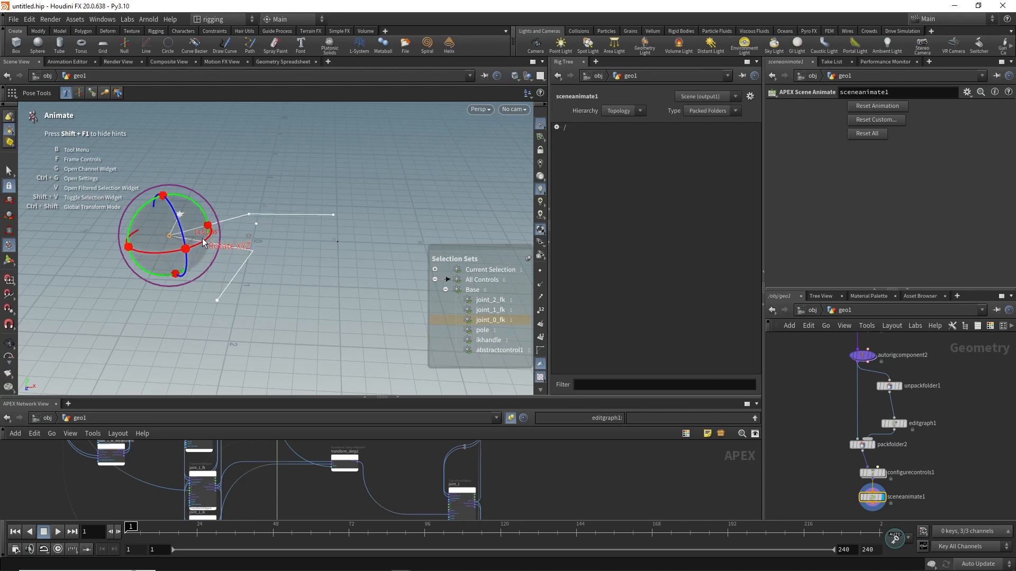
{"action": "key", "text": "ctrl+z"}
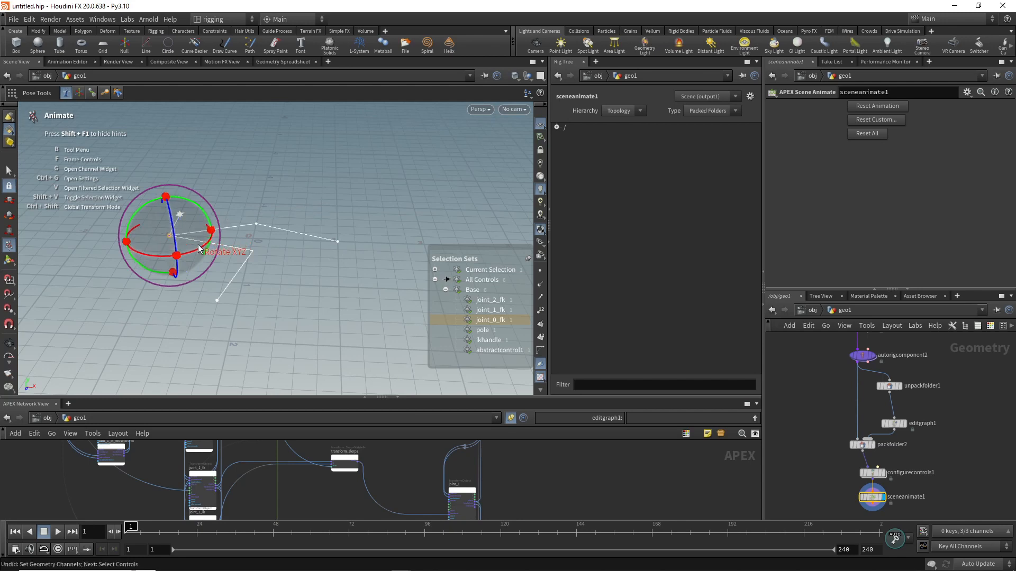
{"action": "left_click_drag", "start_coordinate": [196, 254], "coordinate": [207, 249]}
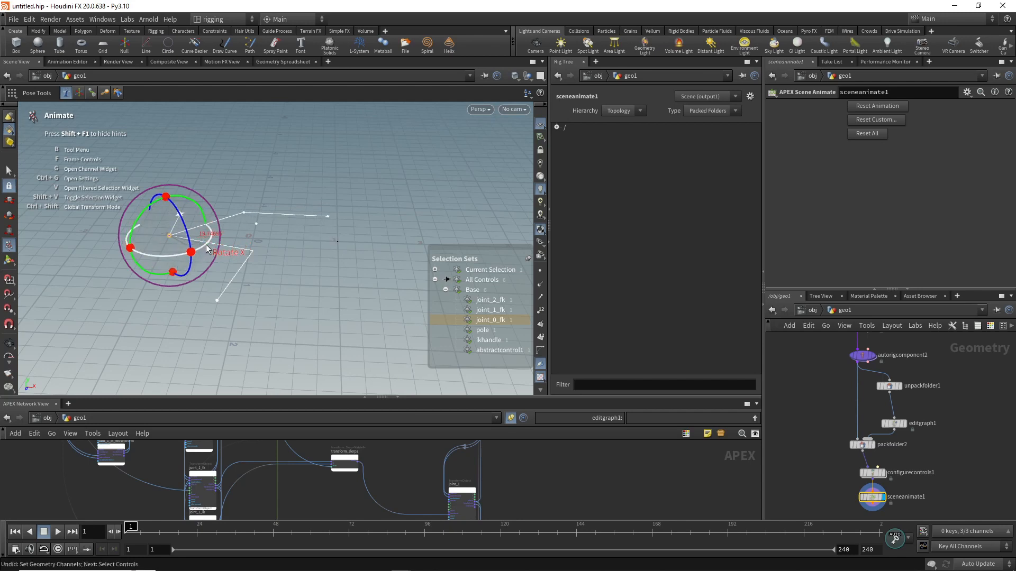
Step: Select the abstract control in the viewport and adjust its value to blend the skeleton between the FK and IK poses
{"action": "left_click", "coordinate": [253, 166]}
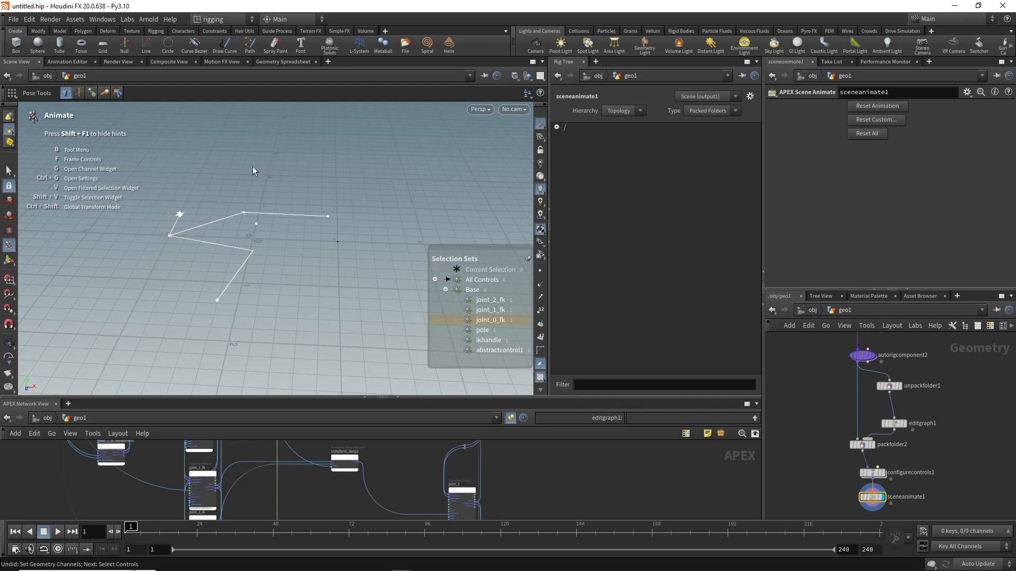
{"action": "left_click", "coordinate": [180, 216]}
{"action": "mouse_move", "coordinate": [180, 217]}
{"action": "left_mouse_down"}
{"action": "mouse_move", "coordinate": [209, 210]}
{"action": "mouse_move", "coordinate": [180, 217]}
{"action": "mouse_move", "coordinate": [188, 213]}
{"action": "left_mouse_up"}
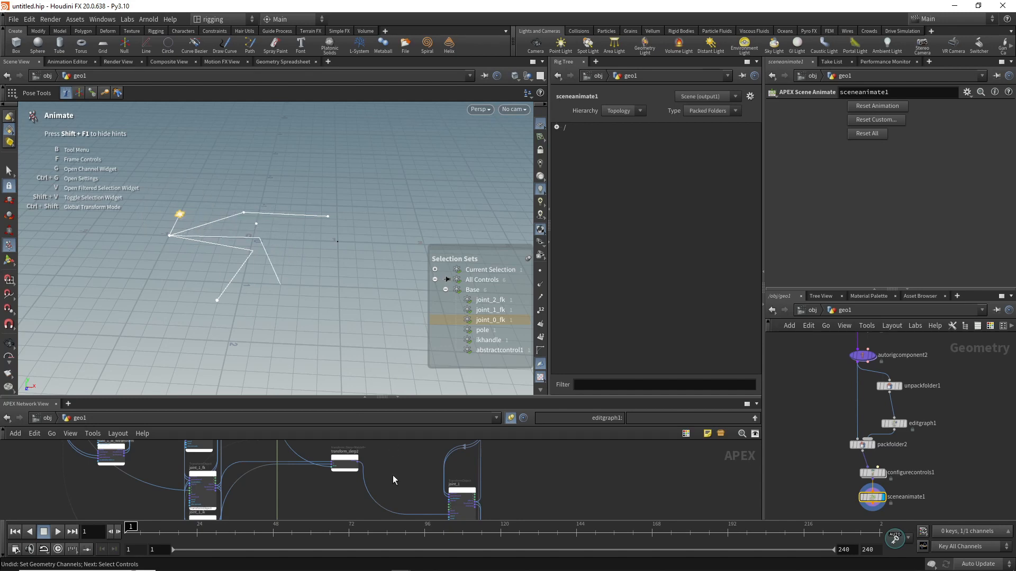
Step: Add a Clamp<Float> node to the APEX graph in the empty space beside the abstract control node
{"action": "middle_click_drag", "start_coordinate": [393, 475], "coordinate": [310, 522]}
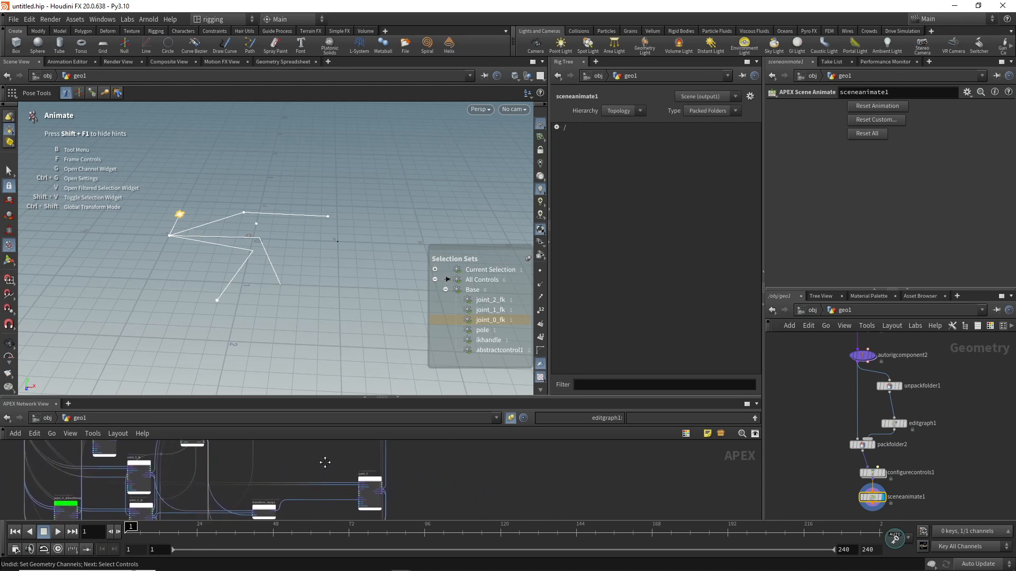
{"action": "middle_click_drag", "start_coordinate": [323, 464], "coordinate": [318, 411]}
{"action": "middle_click_drag", "start_coordinate": [310, 472], "coordinate": [314, 521]}
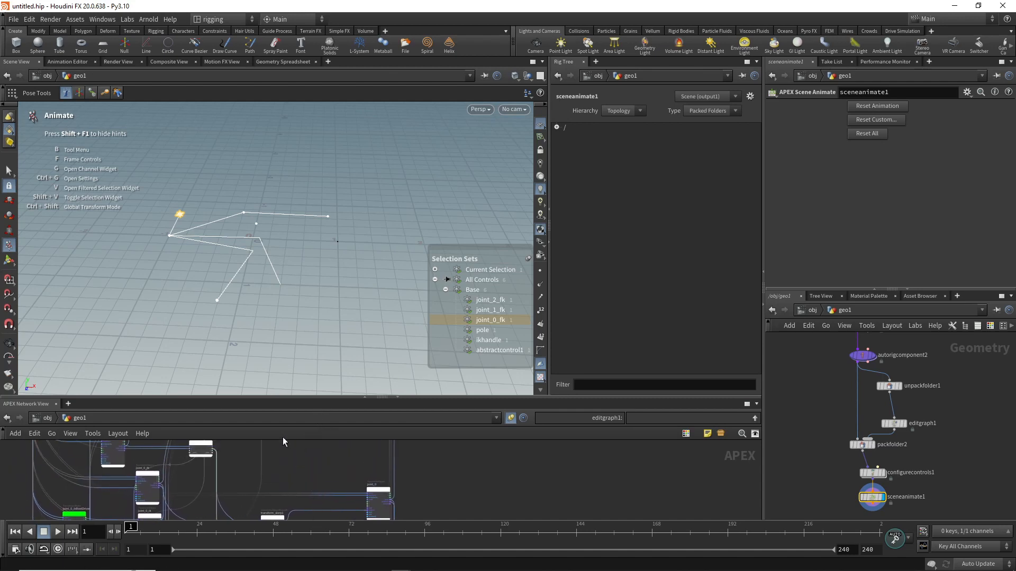
{"action": "middle_click_drag", "start_coordinate": [290, 462], "coordinate": [354, 473]}
{"action": "key", "text": "Tab"}
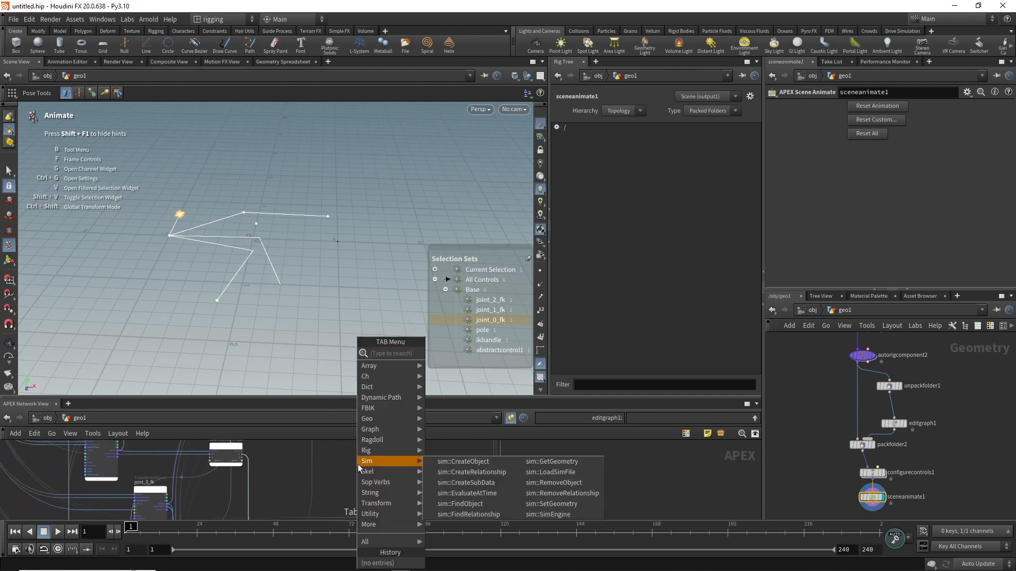
{"action": "type", "text": "cla"}
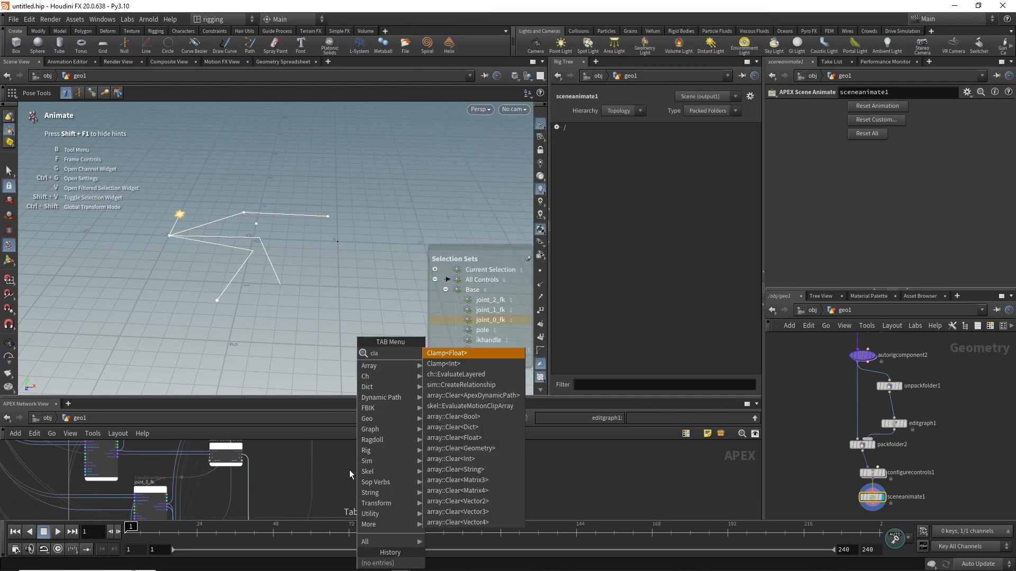
{"action": "type", "text": "mp"}
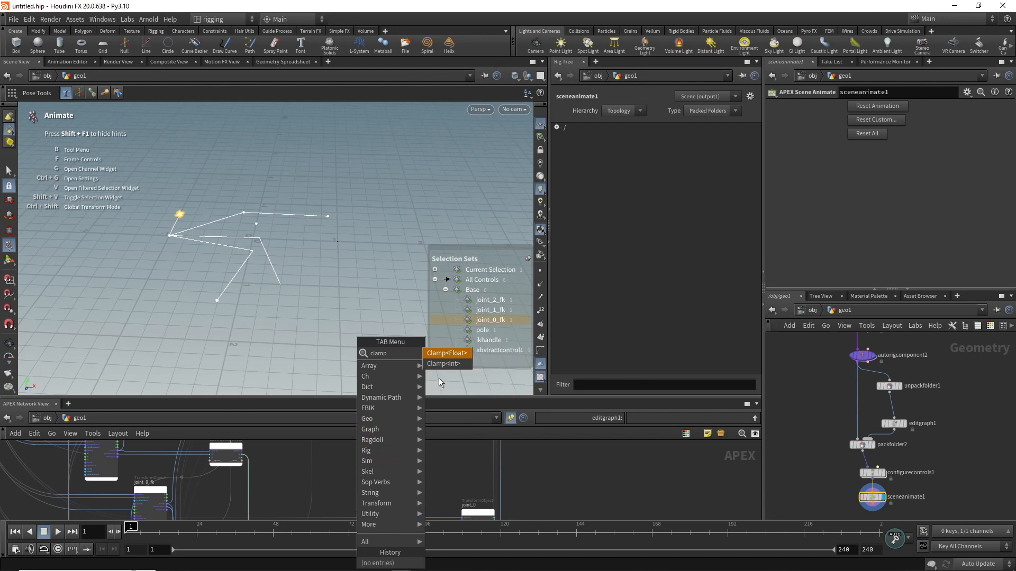
{"action": "left_click", "coordinate": [447, 353]}
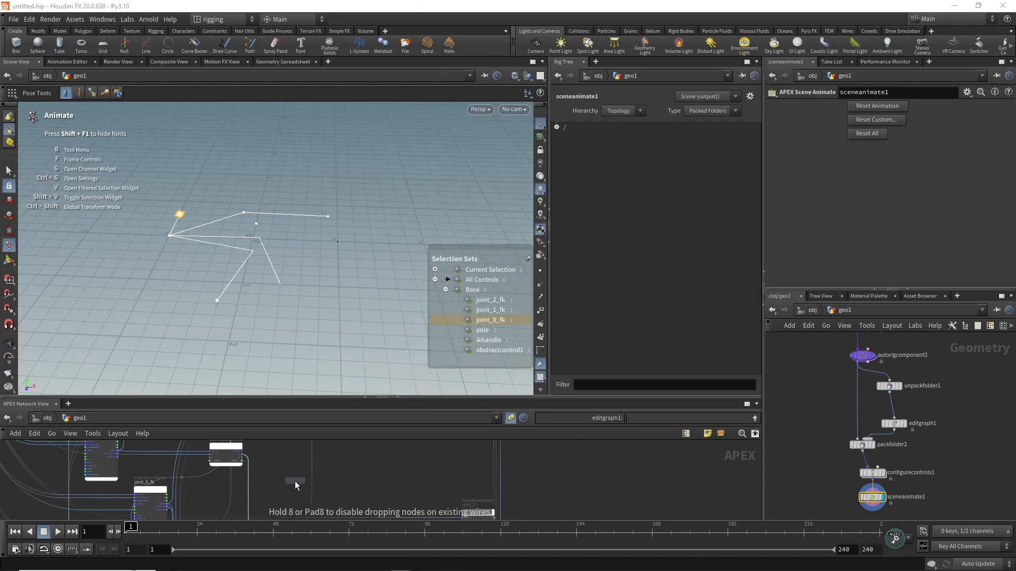
{"action": "left_click", "coordinate": [287, 475]}
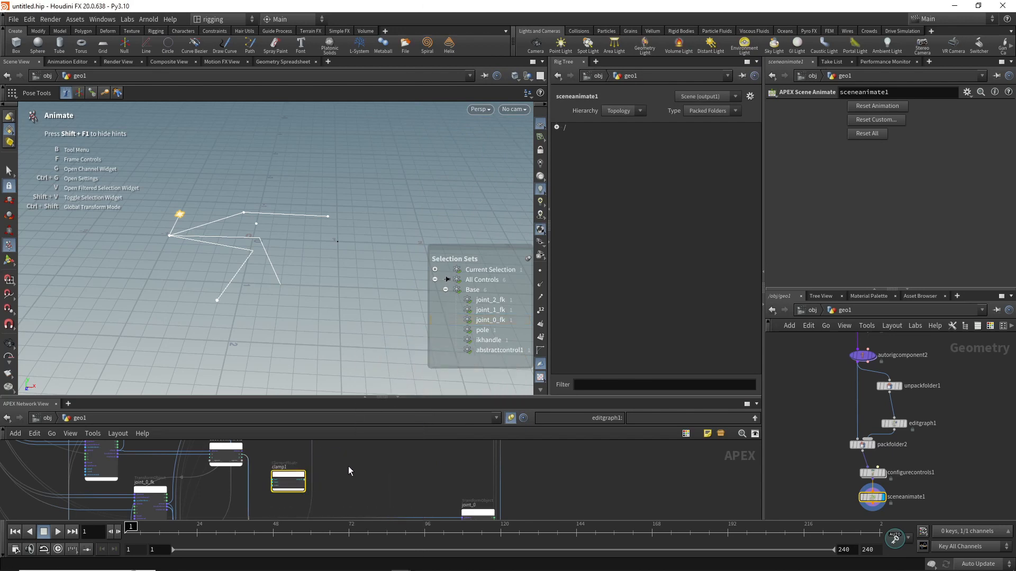
Step: Wire the value output of the abstractcontrol1 node into the val input of the clamp1 node
{"action": "scroll", "coordinate": [348, 465], "scroll_direction": "up", "scroll_amount": 2}
{"action": "middle_click_drag", "start_coordinate": [270, 468], "coordinate": [288, 489]}
{"action": "left_click", "coordinate": [232, 475]}
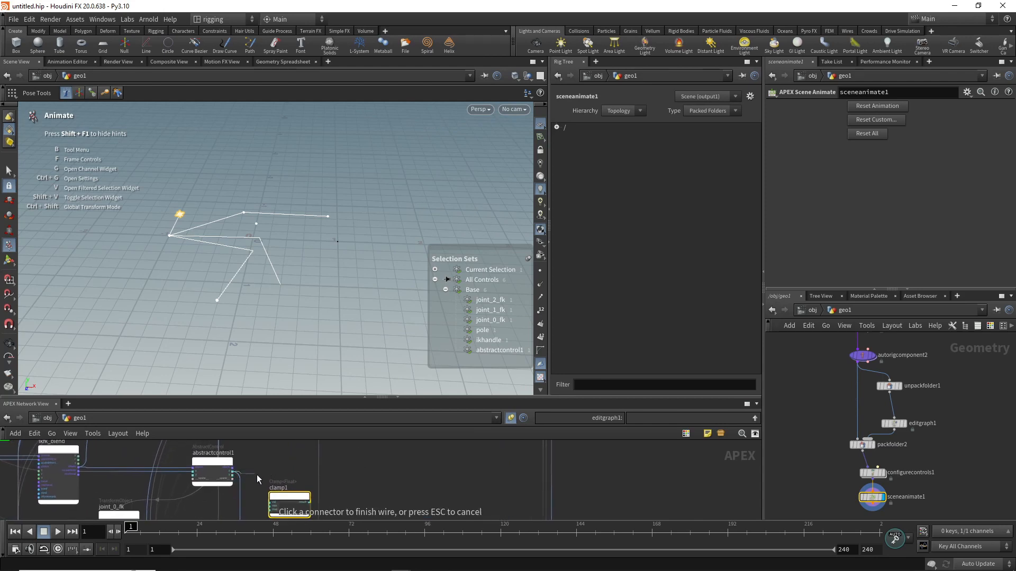
{"action": "left_click", "coordinate": [271, 502]}
Step: Enlarge the APEX network view and connect the clamp1 result to the bias input of transform_slerp1, replacing the direct abstract control wire
{"action": "middle_click_drag", "start_coordinate": [280, 478], "coordinate": [283, 448]}
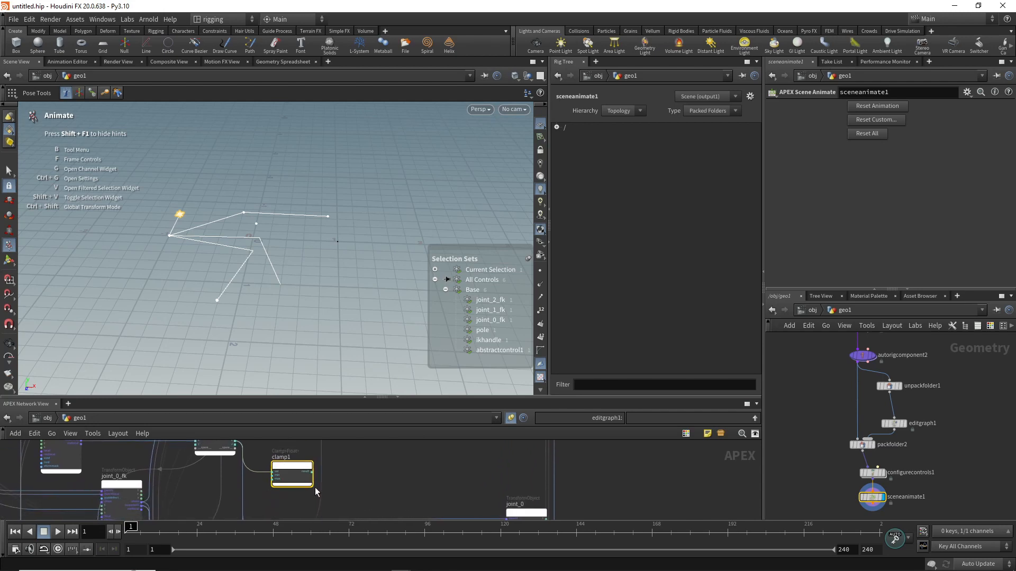
{"action": "middle_click_drag", "start_coordinate": [278, 498], "coordinate": [262, 457]}
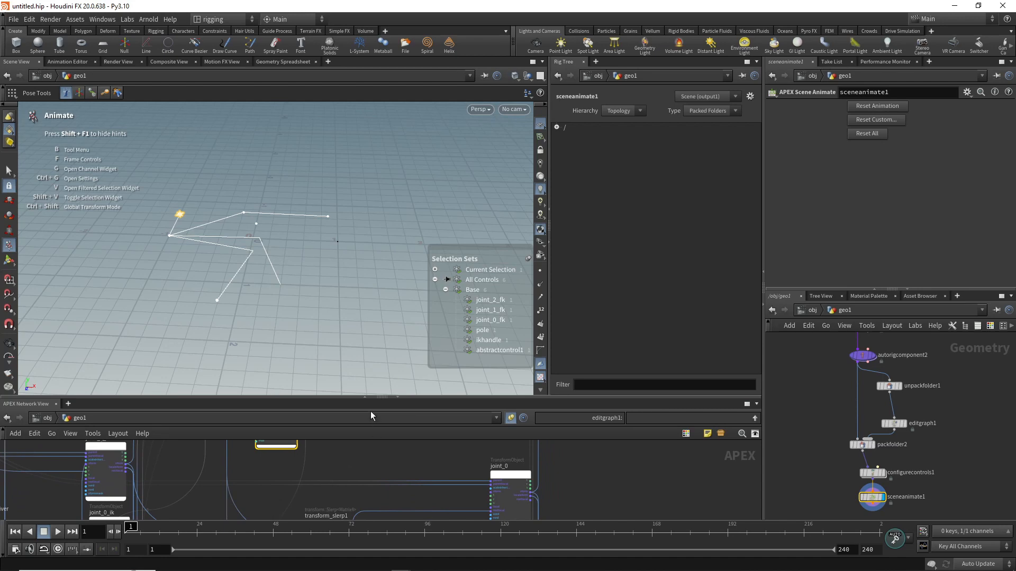
{"action": "left_click_drag", "start_coordinate": [333, 397], "coordinate": [332, 289]}
{"action": "middle_click_drag", "start_coordinate": [363, 409], "coordinate": [351, 392]}
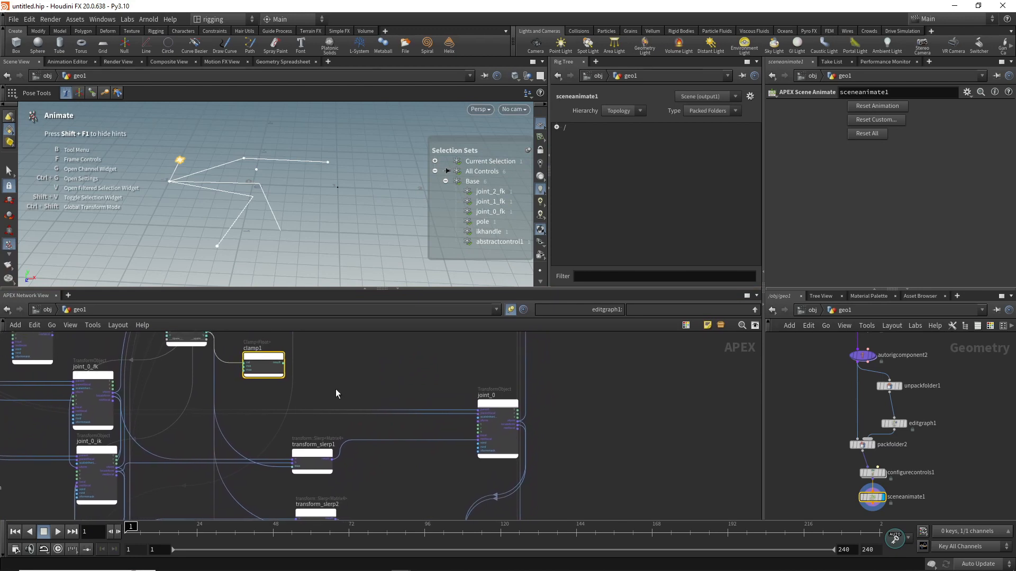
{"action": "left_click", "coordinate": [284, 363]}
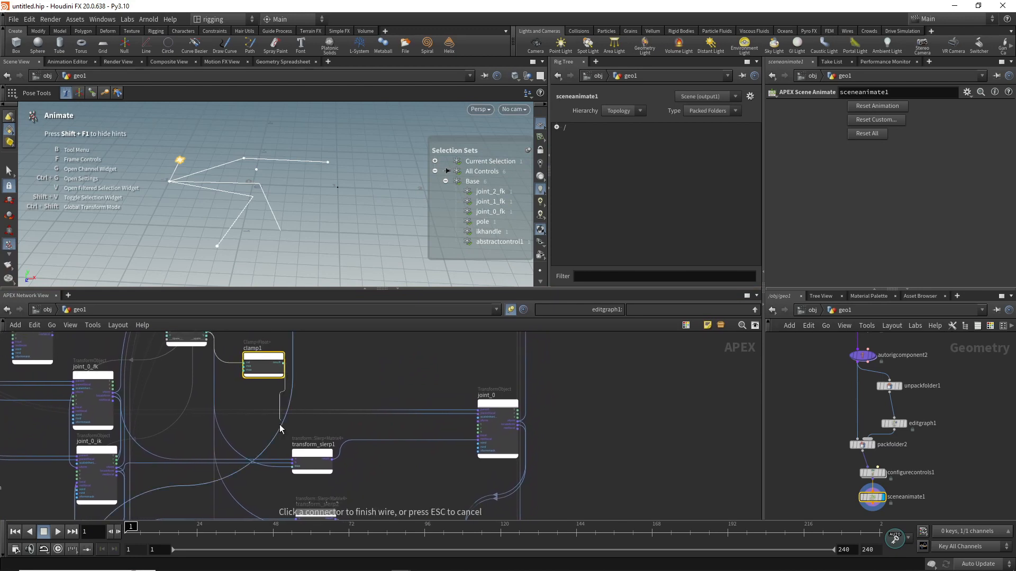
{"action": "left_click", "coordinate": [292, 467]}
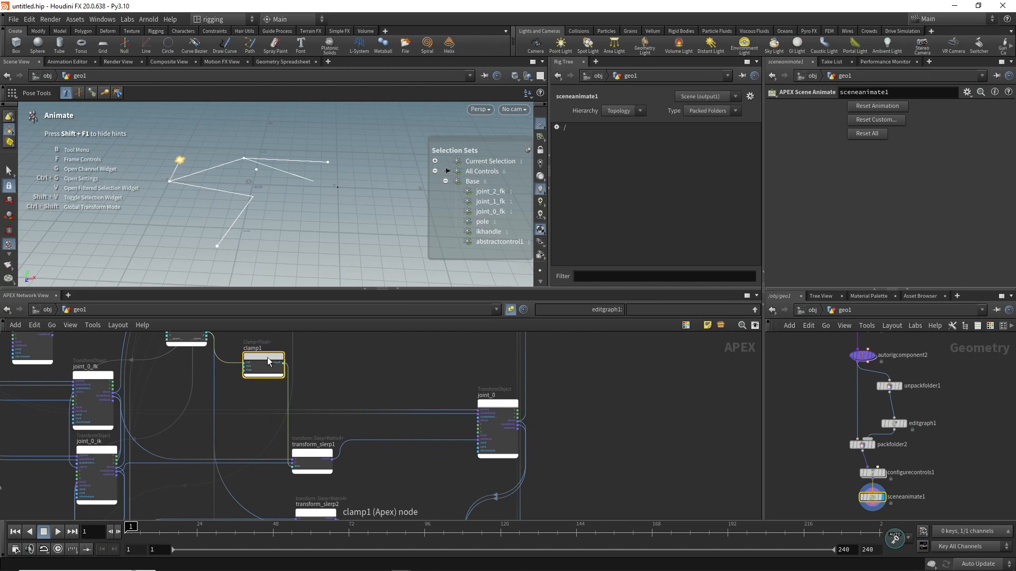
Step: Show the parameters of the clamp1 node and set its max value to 1
{"action": "key", "text": "p"}
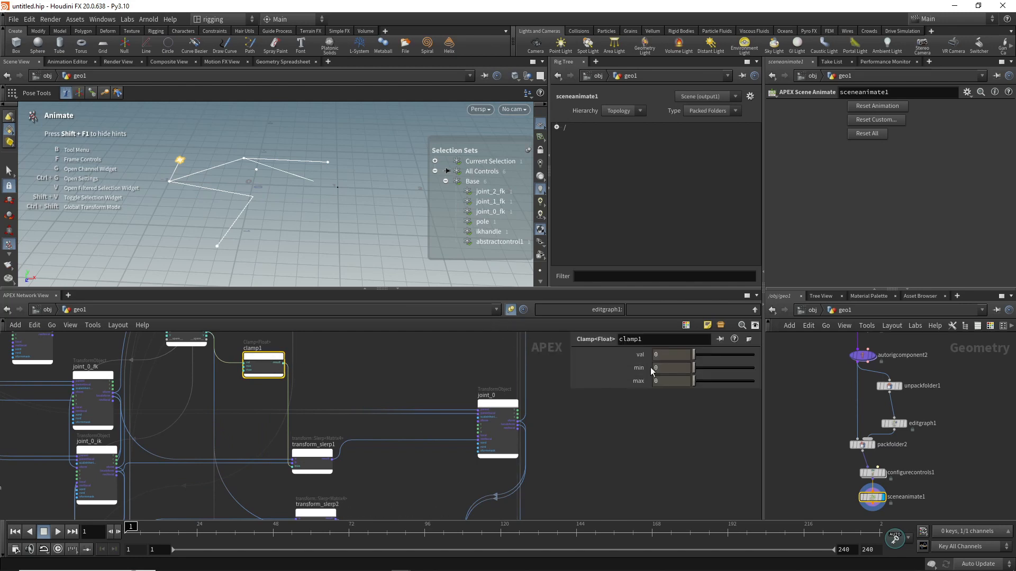
{"action": "left_click", "coordinate": [663, 381]}
{"action": "type", "text": "1"}
{"action": "key", "text": "Return"}
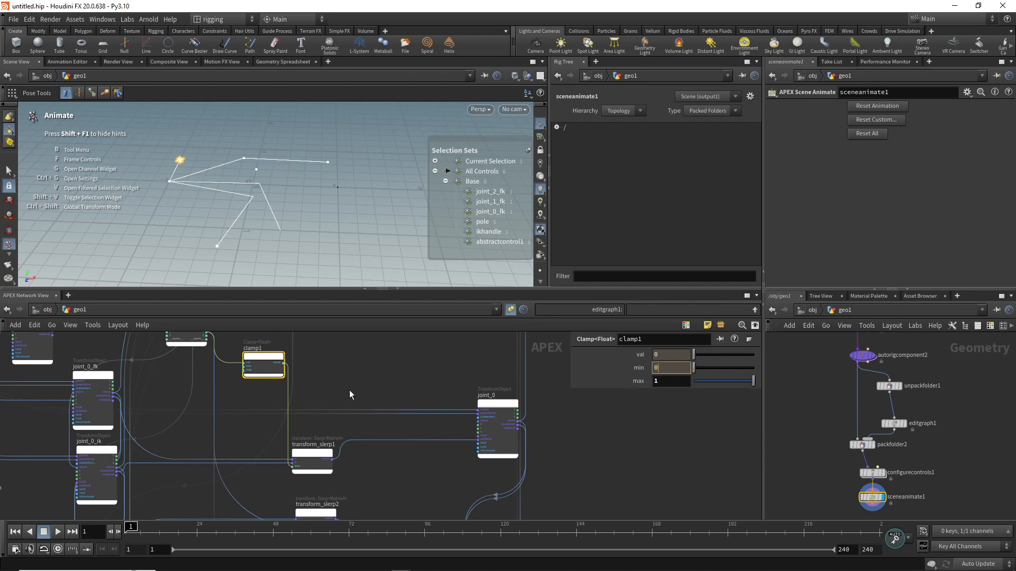
Step: Connect the clamp1 result to the bias input of transform_slerp2, replacing the direct abstract control wire
{"action": "middle_click_drag", "start_coordinate": [383, 384], "coordinate": [377, 344]}
{"action": "middle_click_drag", "start_coordinate": [378, 439], "coordinate": [377, 482]}
{"action": "left_click_drag", "start_coordinate": [276, 360], "coordinate": [368, 447]}
{"action": "middle_click_drag", "start_coordinate": [368, 447], "coordinate": [367, 366]}
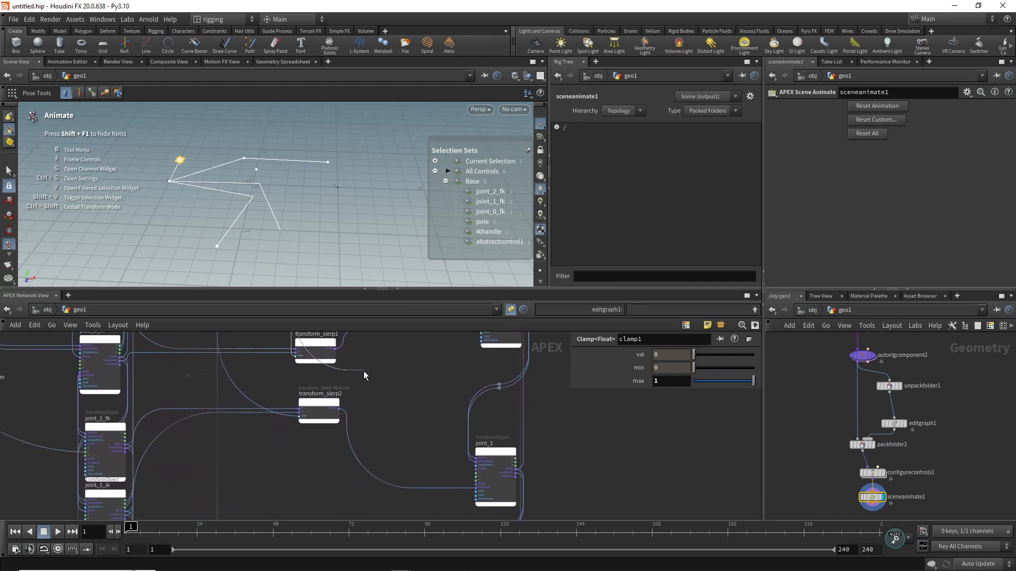
{"action": "left_click", "coordinate": [300, 421]}
Step: Connect the clamp1 result to the bias input of transform_slerp3, replacing the direct abstract control wire
{"action": "middle_click_drag", "start_coordinate": [397, 428], "coordinate": [399, 483]}
{"action": "middle_click_drag", "start_coordinate": [386, 370], "coordinate": [381, 413]}
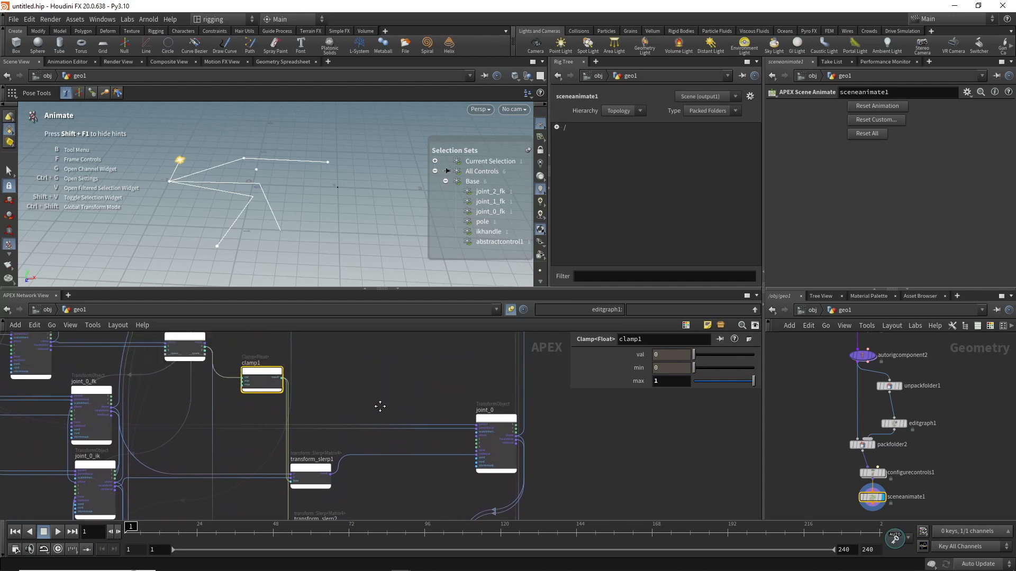
{"action": "left_click", "coordinate": [283, 376]}
{"action": "middle_click_drag", "start_coordinate": [368, 497], "coordinate": [373, 408]}
{"action": "middle_click_drag", "start_coordinate": [319, 478], "coordinate": [326, 375]}
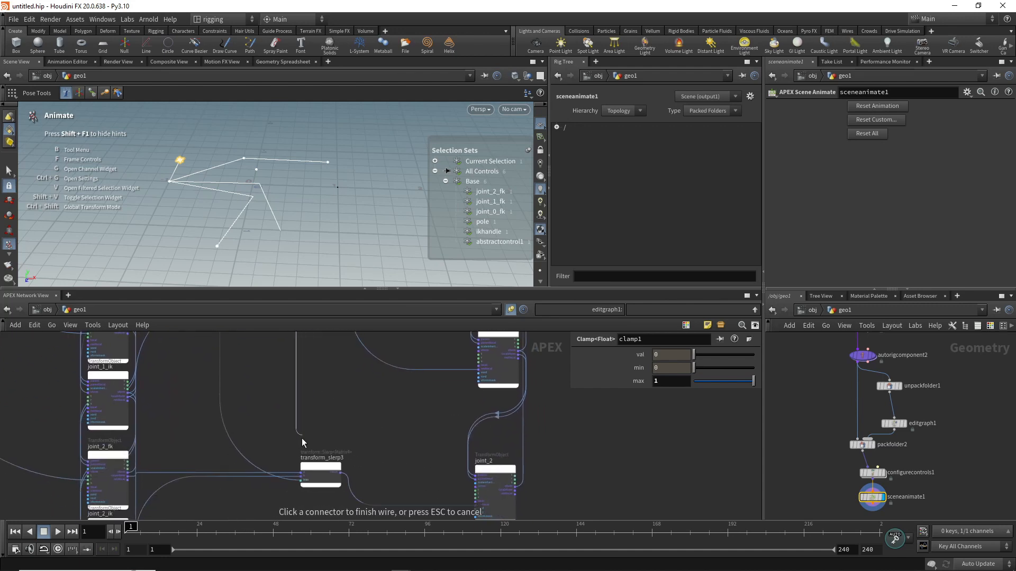
{"action": "left_click", "coordinate": [294, 482]}
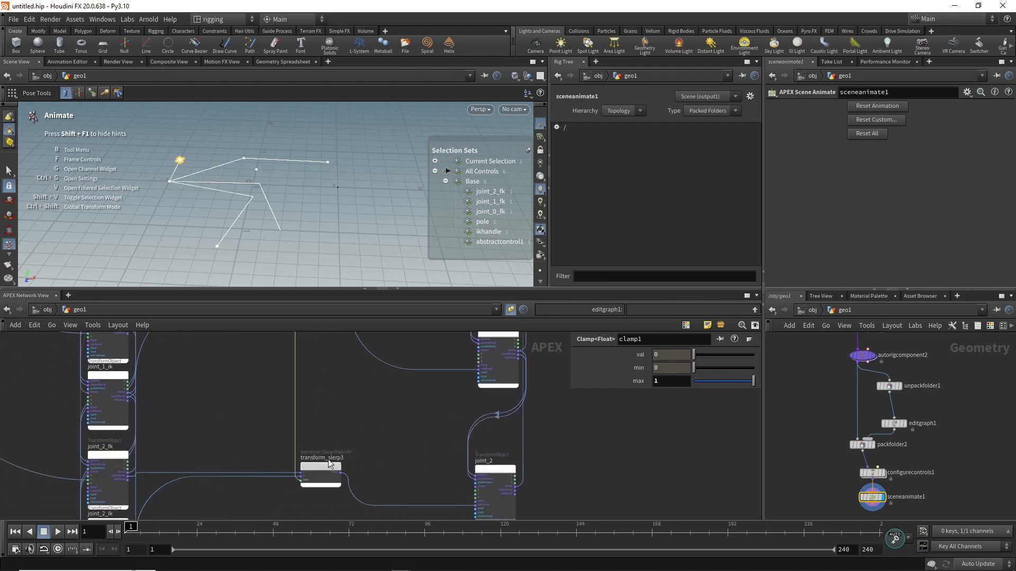
Step: Adjust the abstract control in the viewport to test the clamped blend between the FK and IK poses
{"action": "mouse_move", "coordinate": [360, 397]}
{"action": "middle_mouse_down"}
{"action": "mouse_move", "coordinate": [339, 512]}
{"action": "mouse_move", "coordinate": [383, 411]}
{"action": "mouse_move", "coordinate": [384, 490]}
{"action": "middle_mouse_up"}
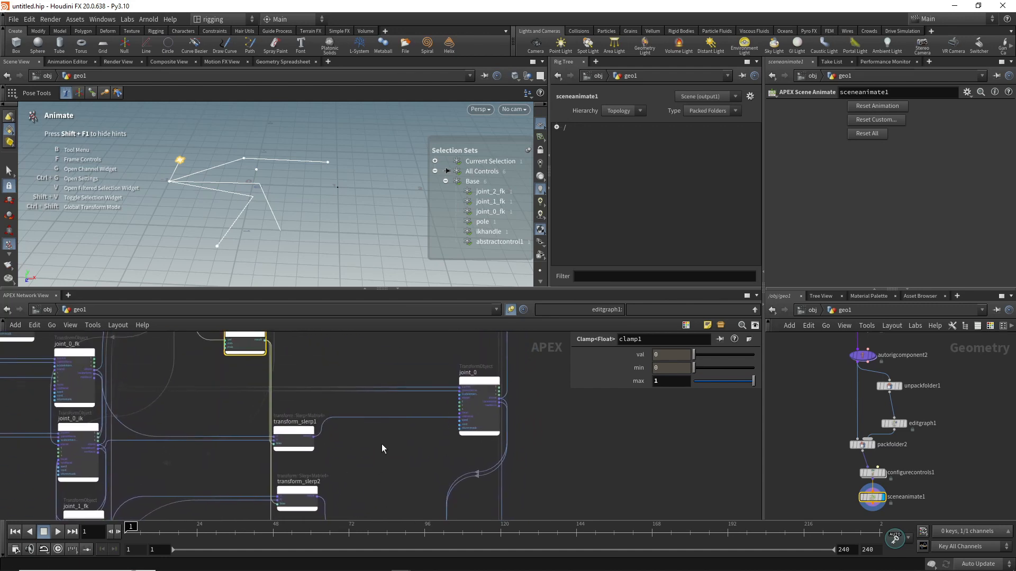
{"action": "middle_click_drag", "start_coordinate": [388, 440], "coordinate": [381, 501]}
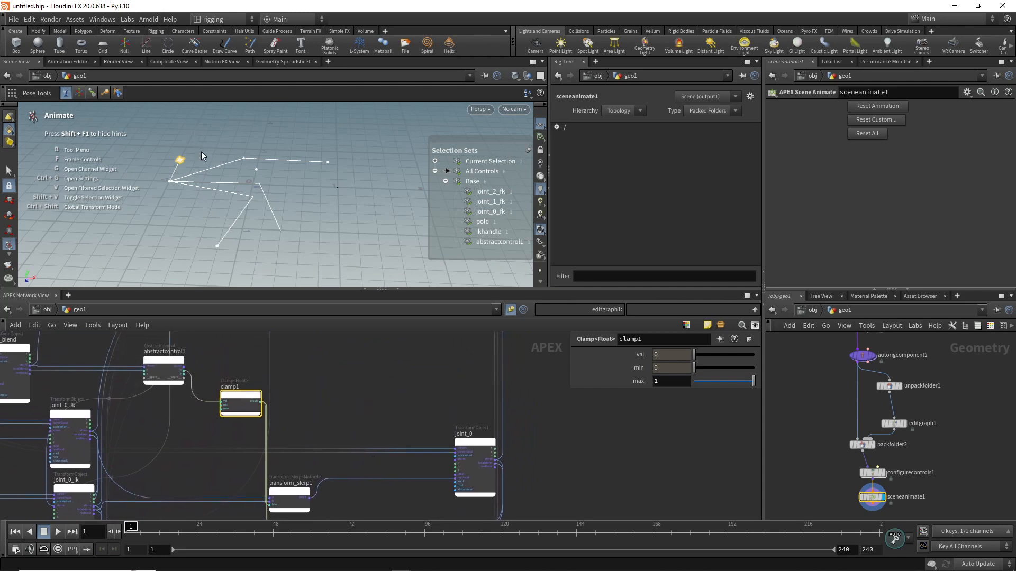
{"action": "mouse_move", "coordinate": [178, 166]}
{"action": "left_mouse_down"}
{"action": "mouse_move", "coordinate": [243, 149]}
{"action": "mouse_move", "coordinate": [192, 157]}
{"action": "mouse_move", "coordinate": [170, 173]}
{"action": "mouse_move", "coordinate": [187, 169]}
{"action": "mouse_move", "coordinate": [177, 165]}
{"action": "left_mouse_up"}
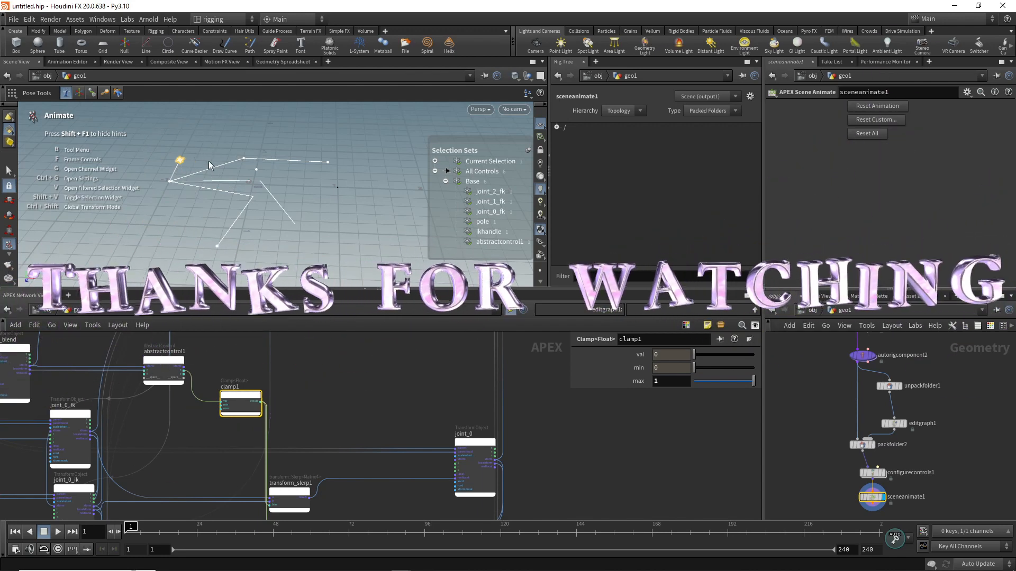